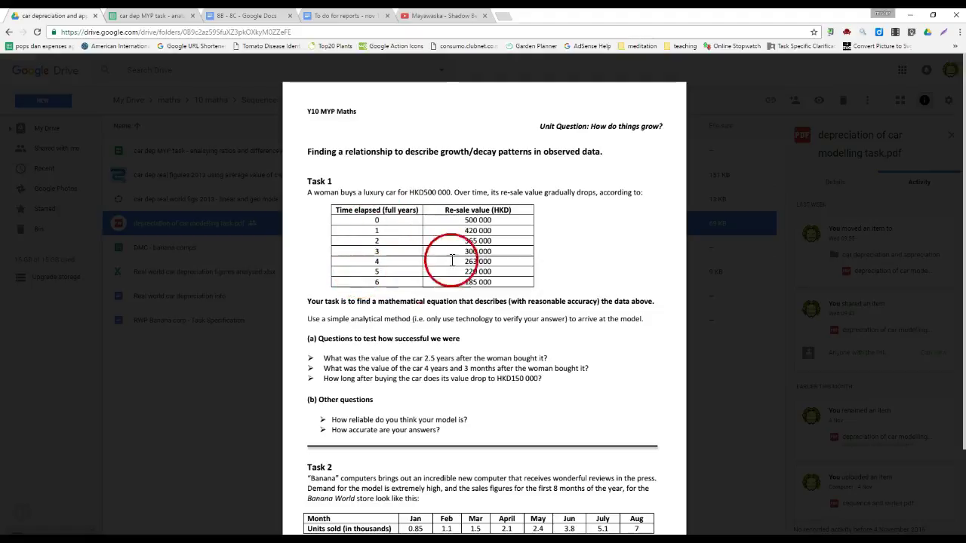
- Switch to the car dep MYP task spreadsheet and open its car dep formative task sheet
left_click(162, 18)
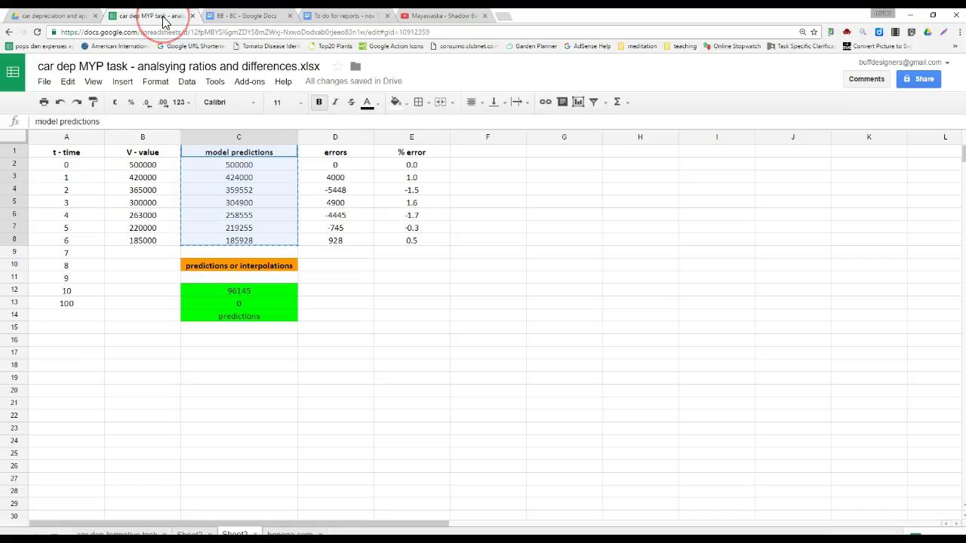
left_click_drag(76, 164, 146, 240)
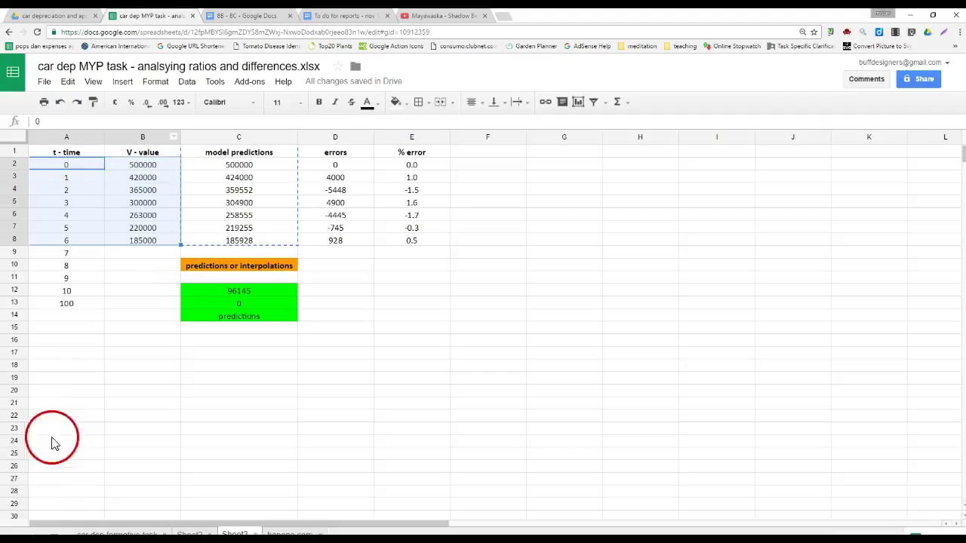
left_click(23, 523)
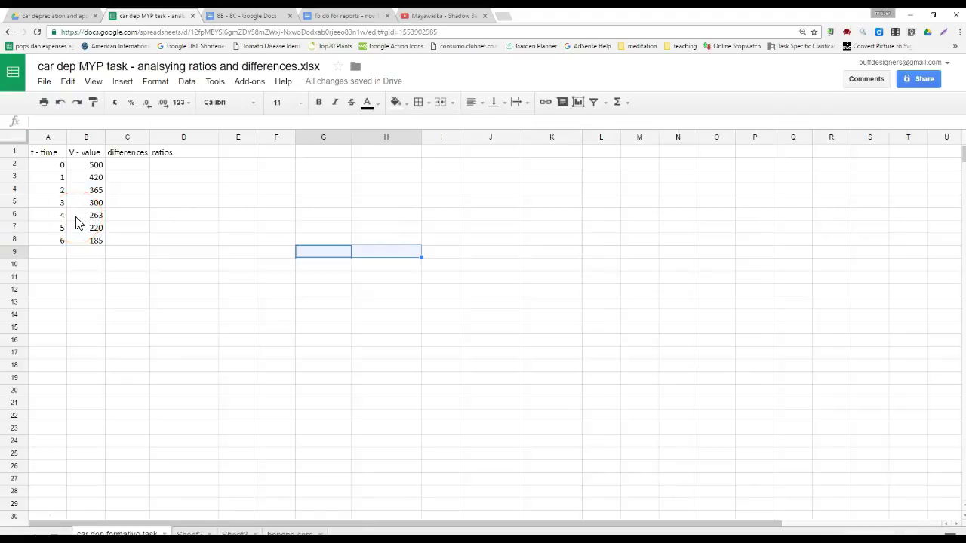
- Calculate the differences between consecutive values with =B3-B2 in C3 and fill the formula down to C8
left_click(128, 153)
left_click(130, 179)
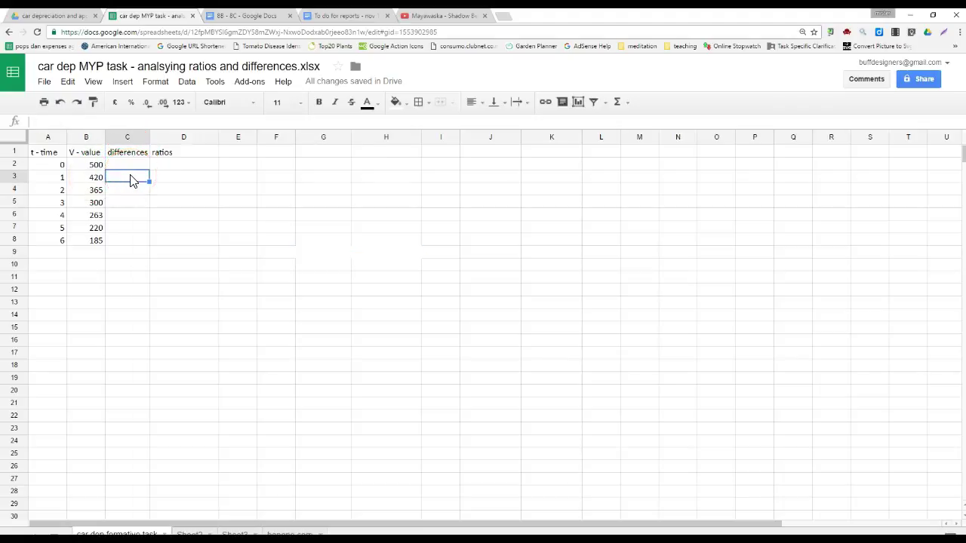
type("=")
left_click(96, 181)
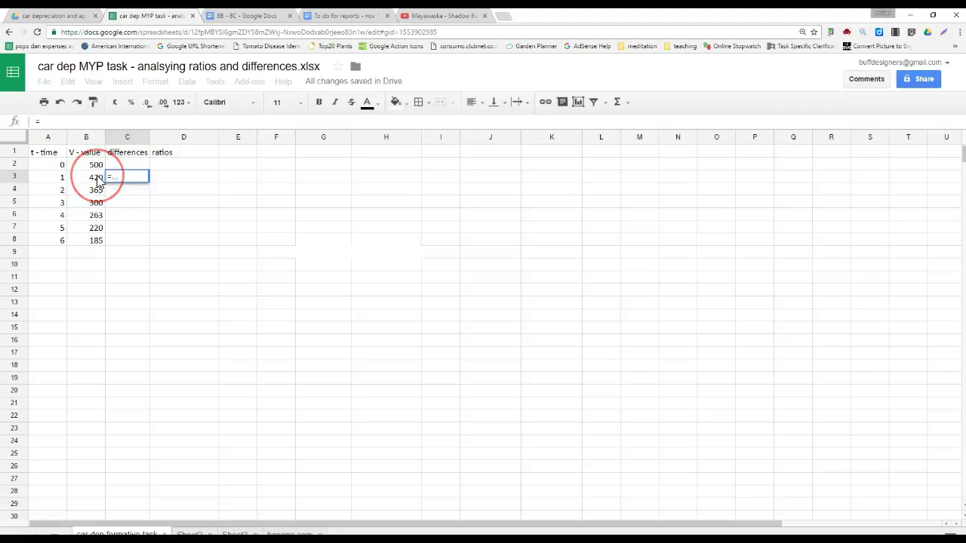
type("-")
left_click(98, 166)
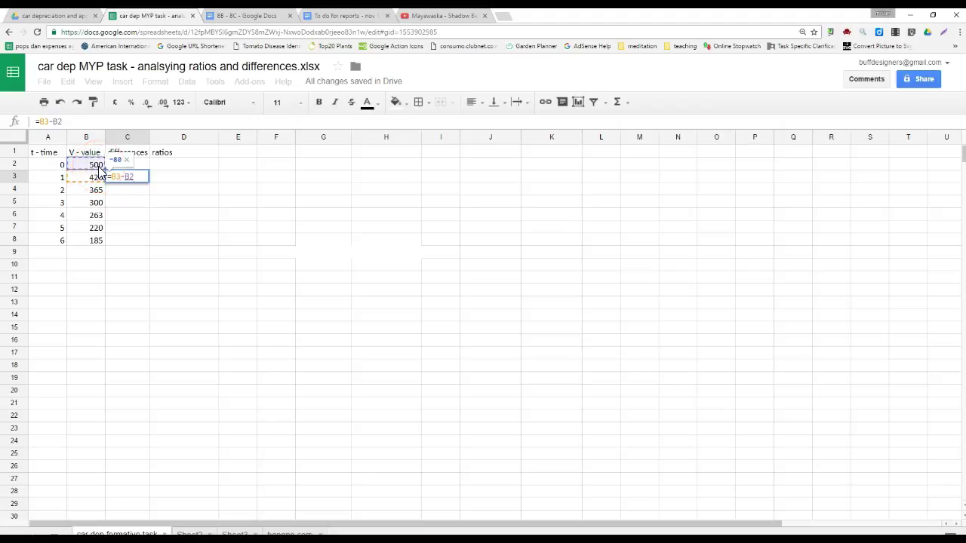
key("Return")
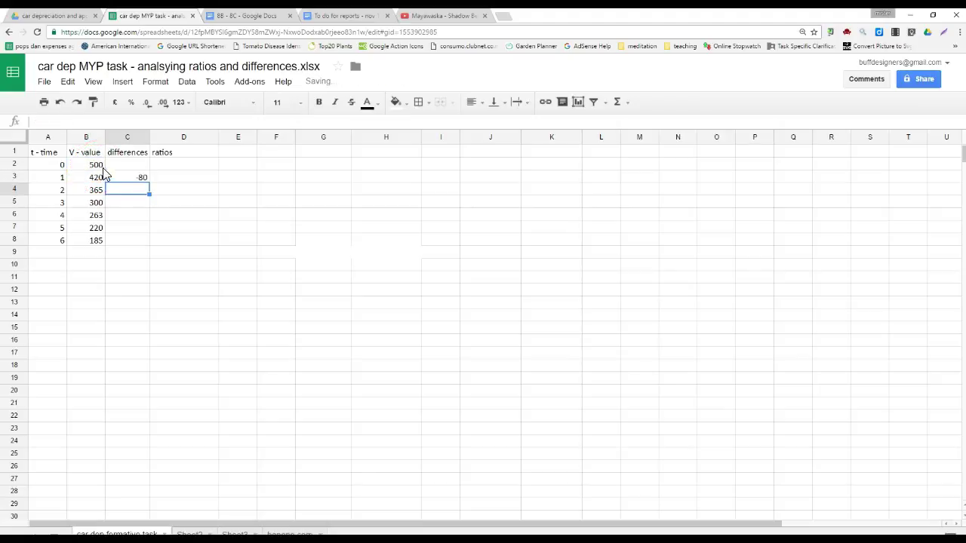
left_click(131, 180)
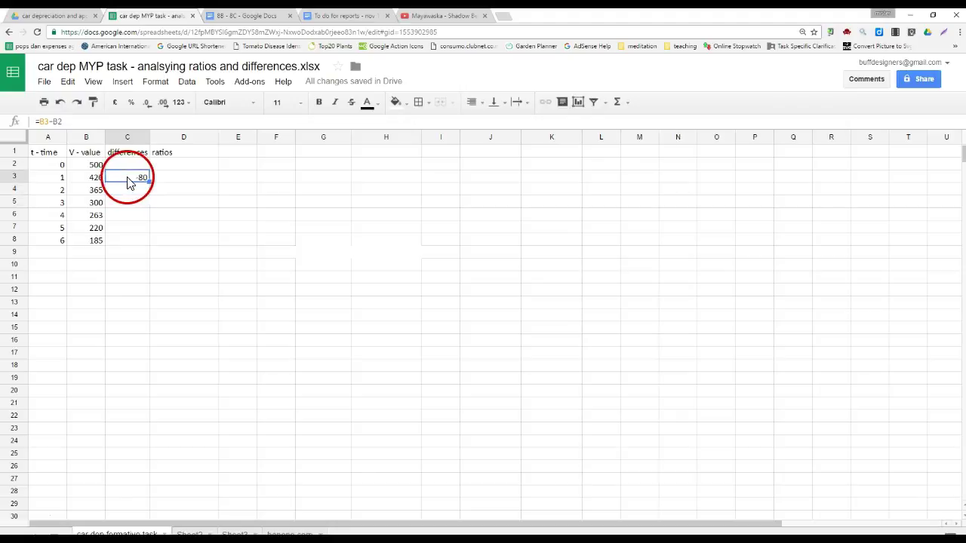
double_click(148, 182)
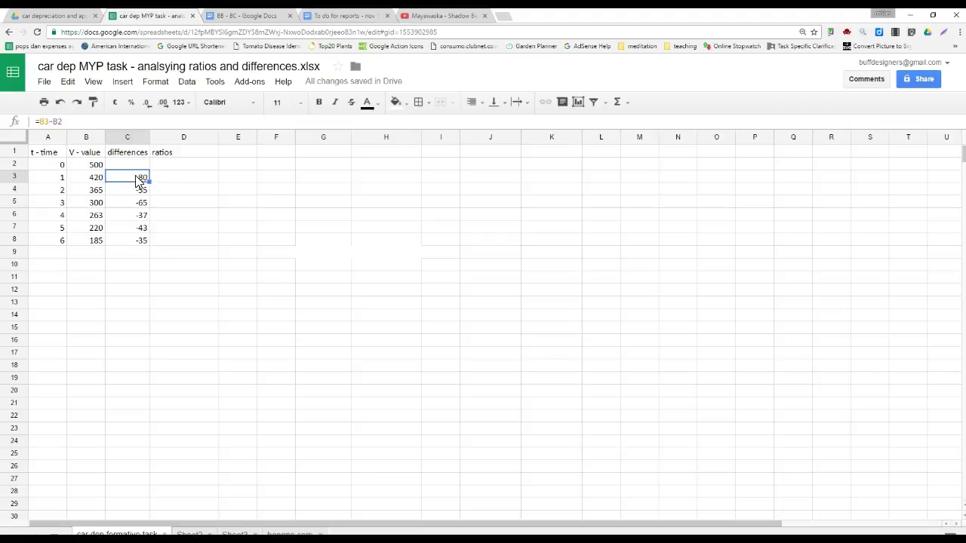
- Check the filled difference formulas in cells C4 through C8
left_click(128, 193)
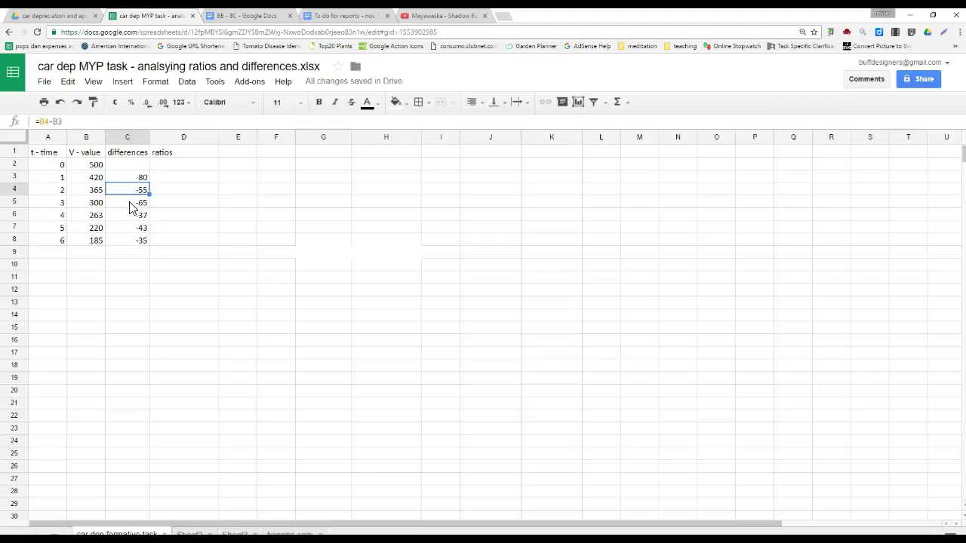
left_click(130, 203)
left_click(132, 217)
left_click(126, 228)
left_click(130, 241)
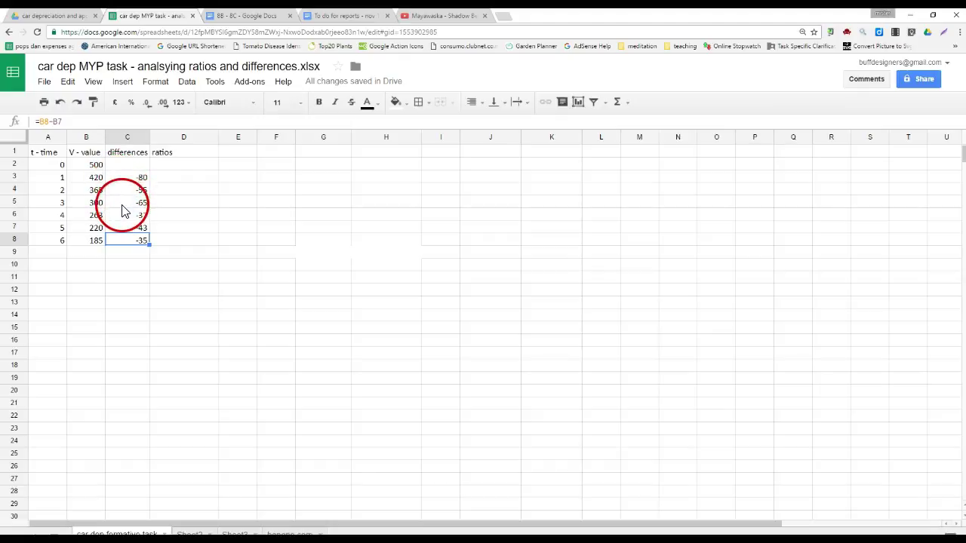
left_click(123, 203)
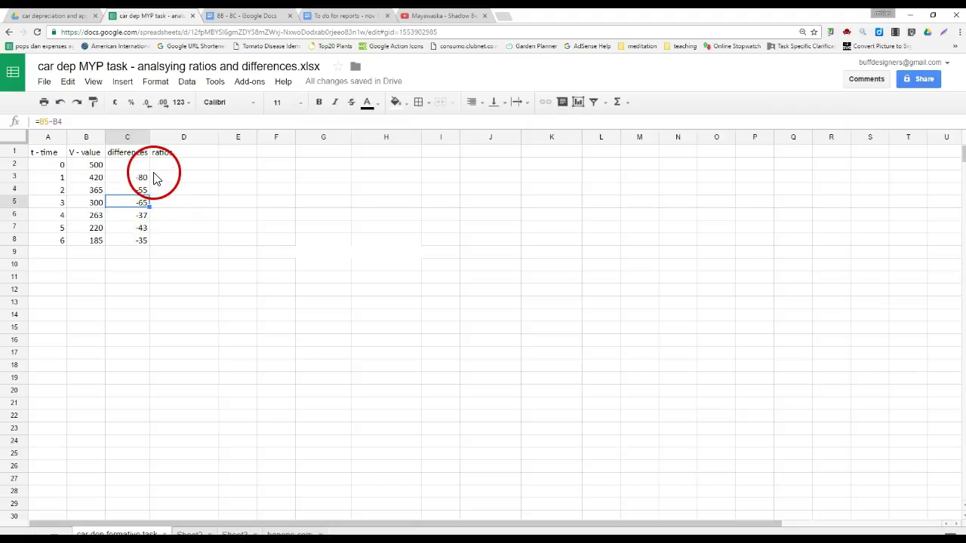
- Post the comment "this is not arithmetic!" on cell C9, below the differences
left_click(138, 257)
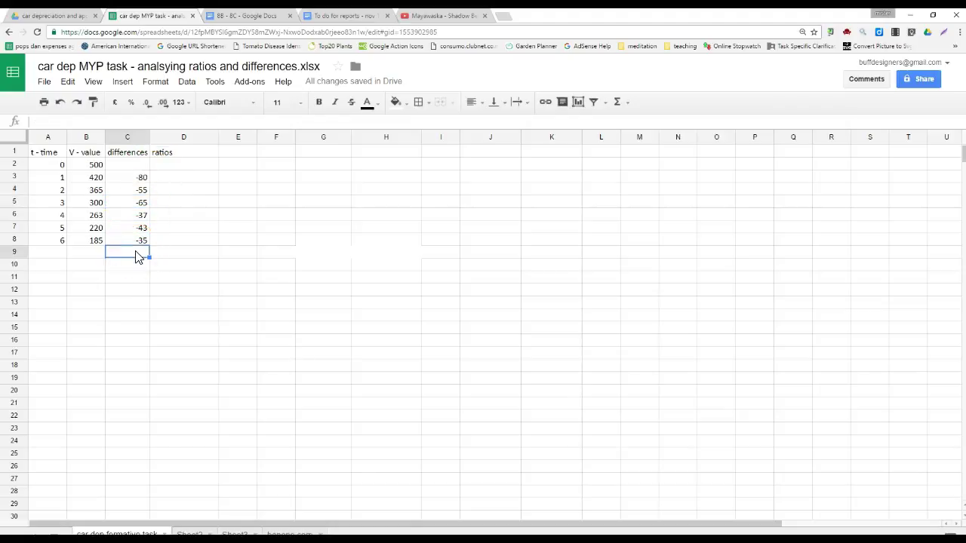
right_click(137, 258)
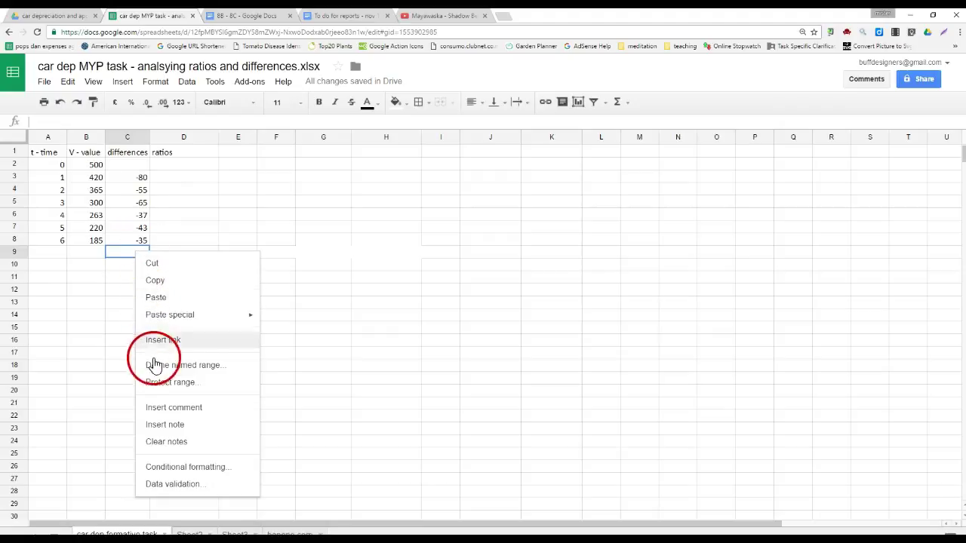
left_click(163, 408)
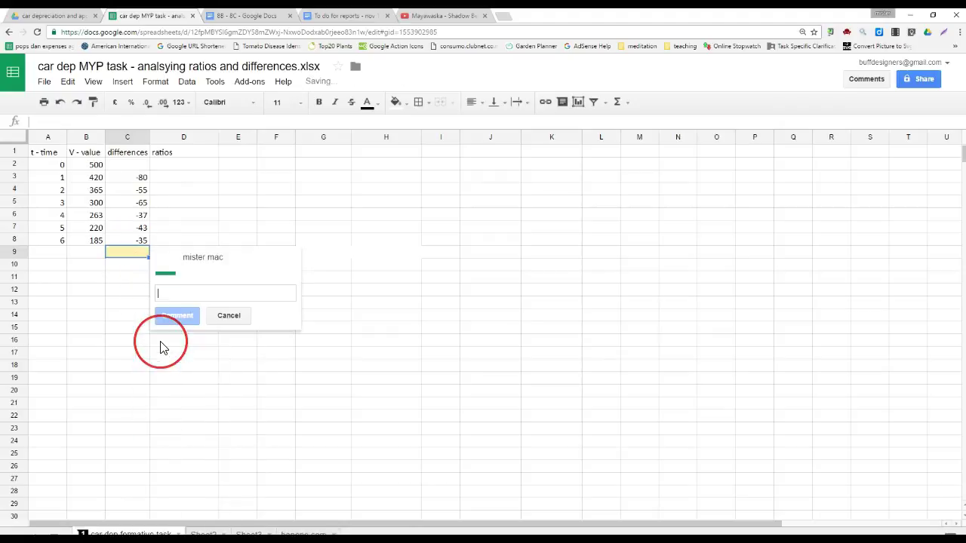
type("this is not arithmetic!")
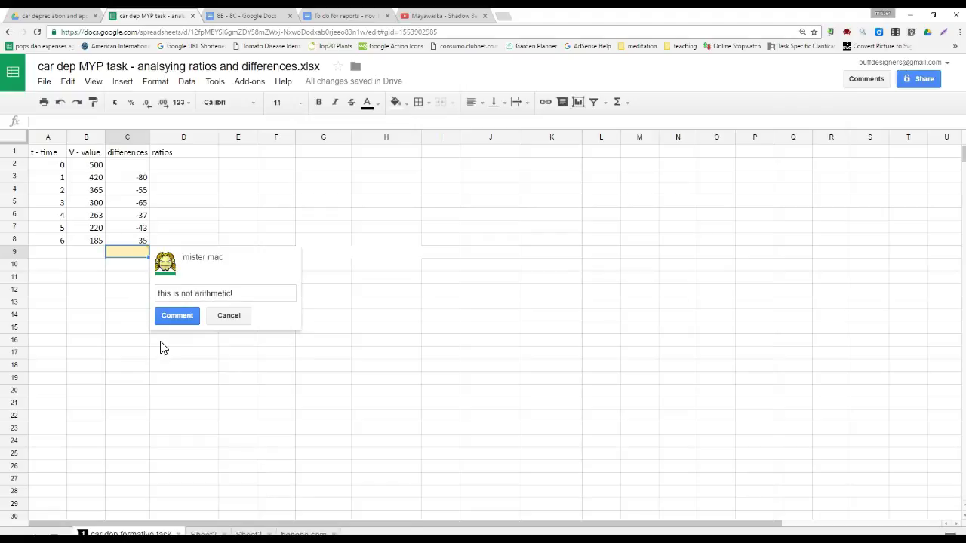
left_click(171, 316)
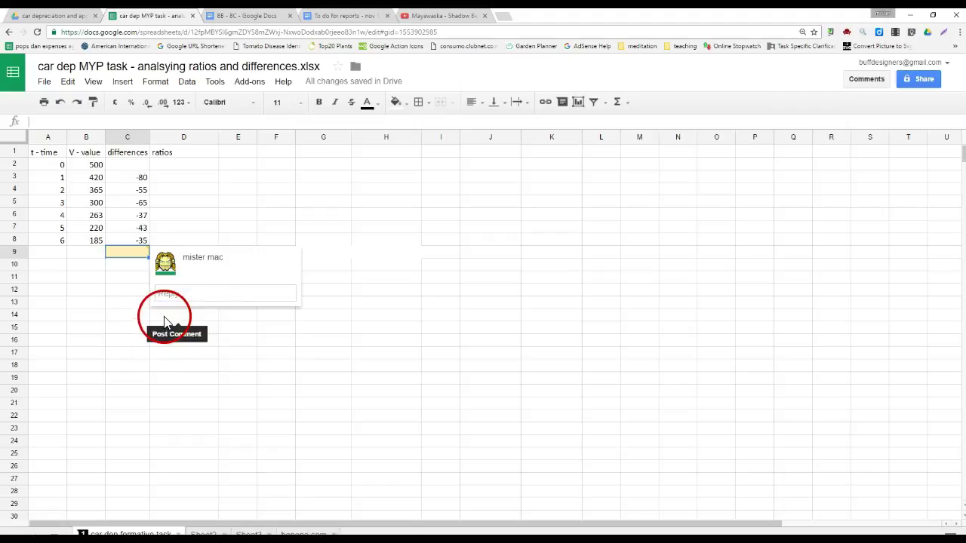
- Calculate the ratios between consecutive values with =B3/B2 in D3 and fill the formula down to D8
left_click(166, 177)
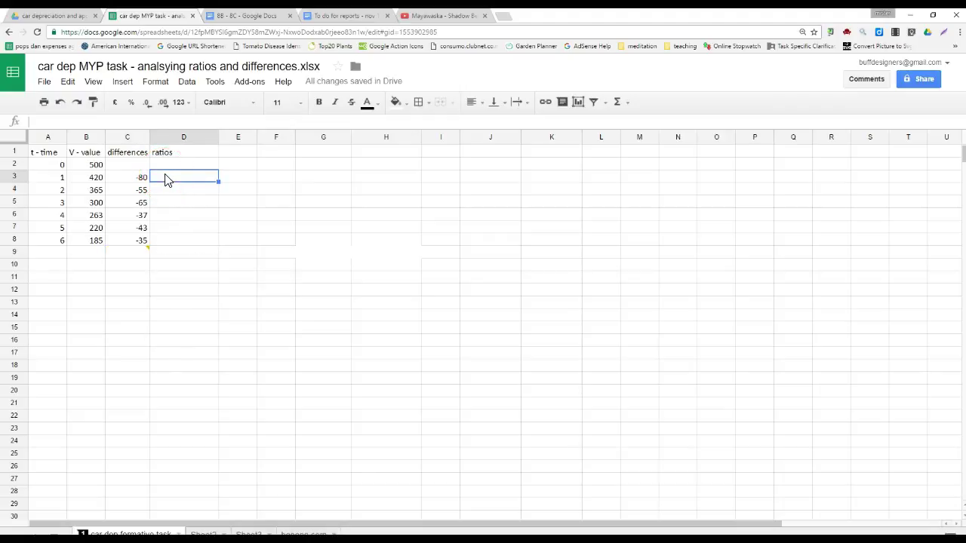
type("=")
left_click(100, 181)
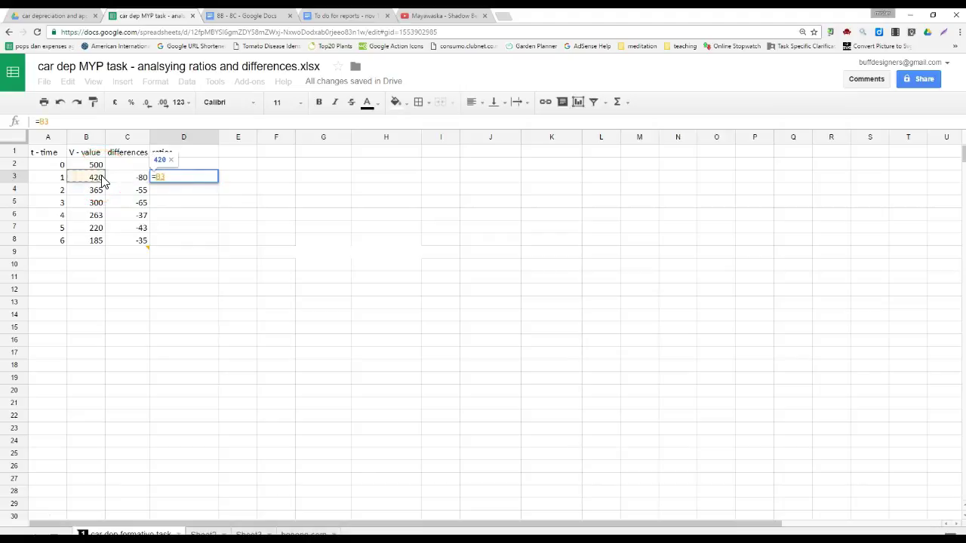
type("/")
left_click(98, 167)
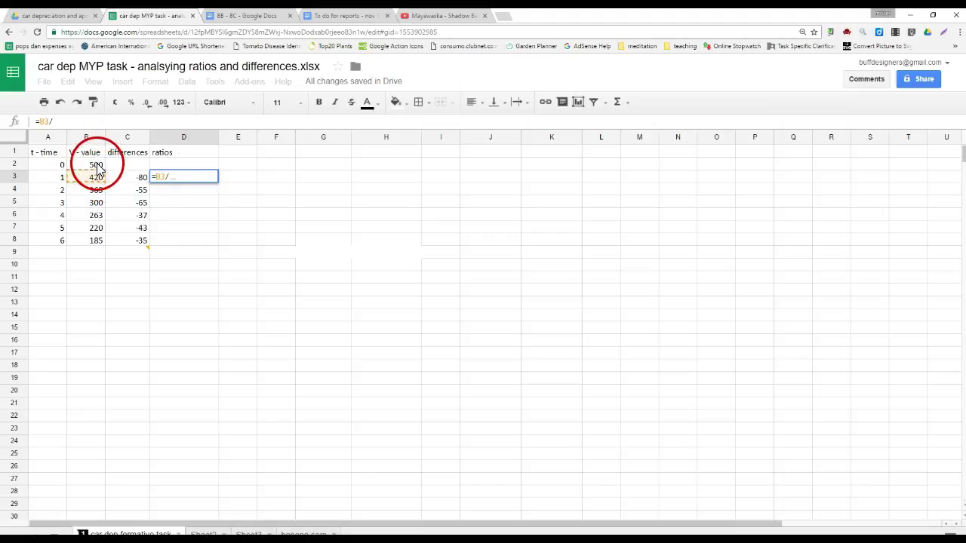
key("Return")
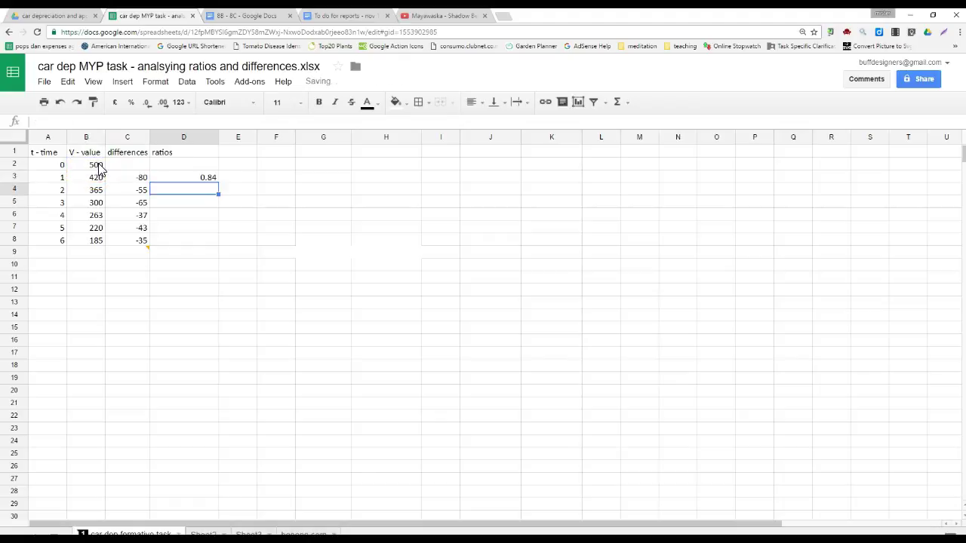
left_click(216, 180)
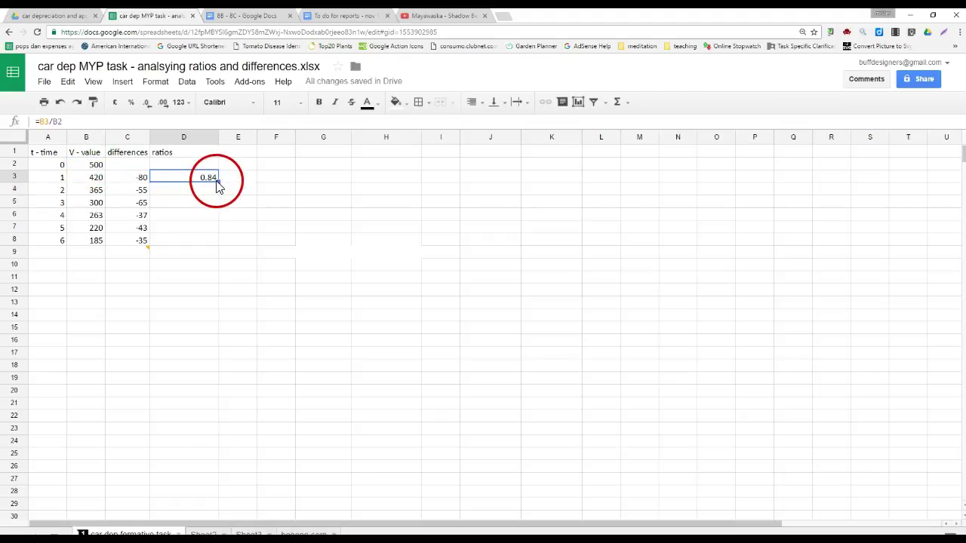
left_click_drag(218, 184, 212, 240)
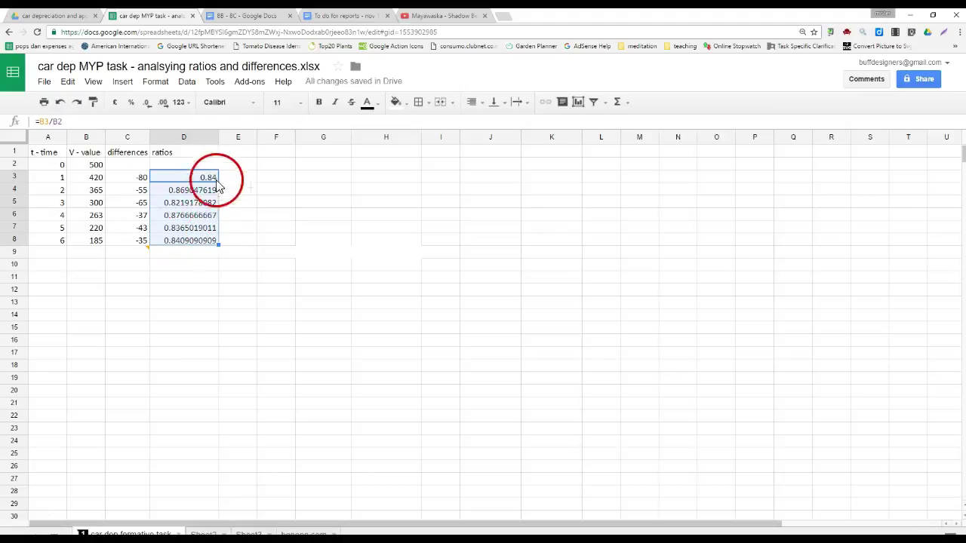
- Format the ratios in D3:D8 to three decimal places
left_click(148, 110)
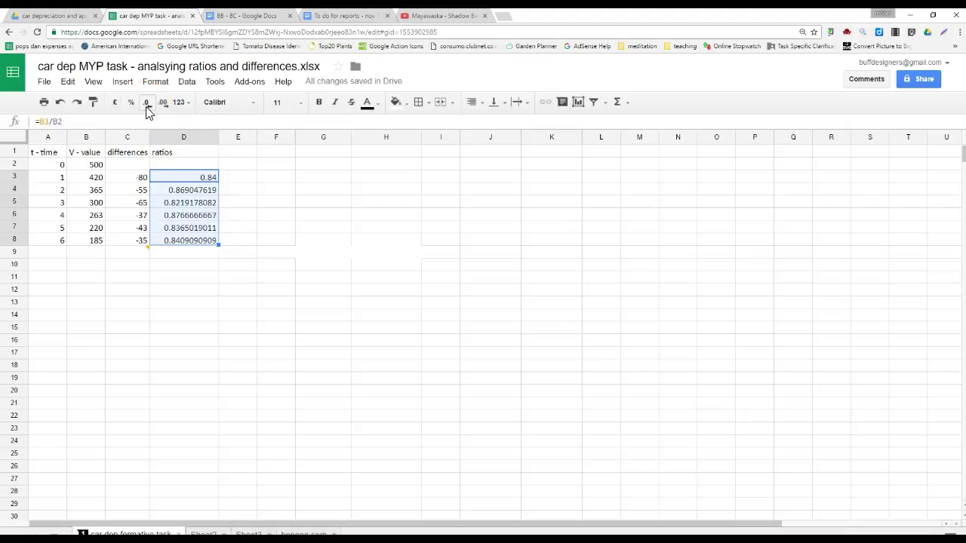
left_click(163, 107)
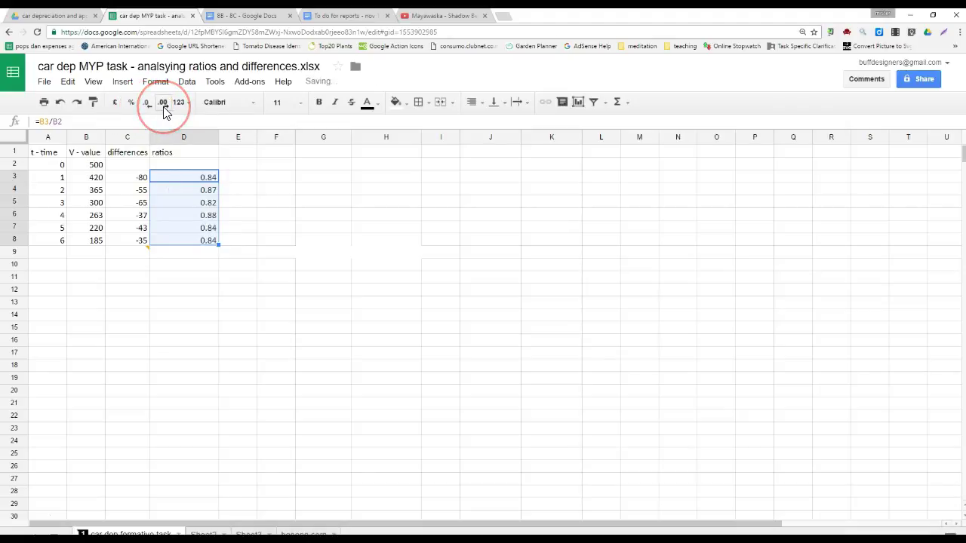
left_click(165, 112)
left_click(233, 208)
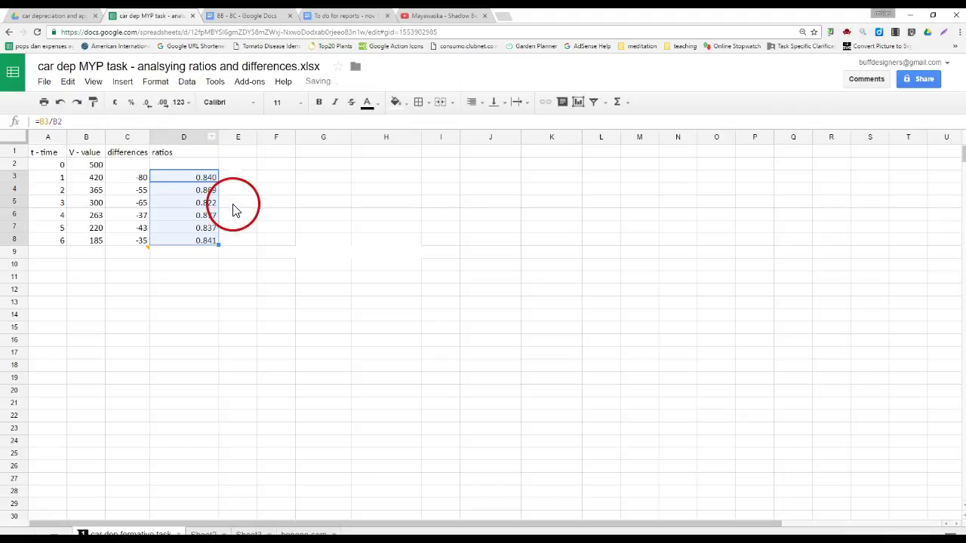
- Centre-align all cells of the sheet and make the header row bold
left_click(14, 141)
left_click(478, 104)
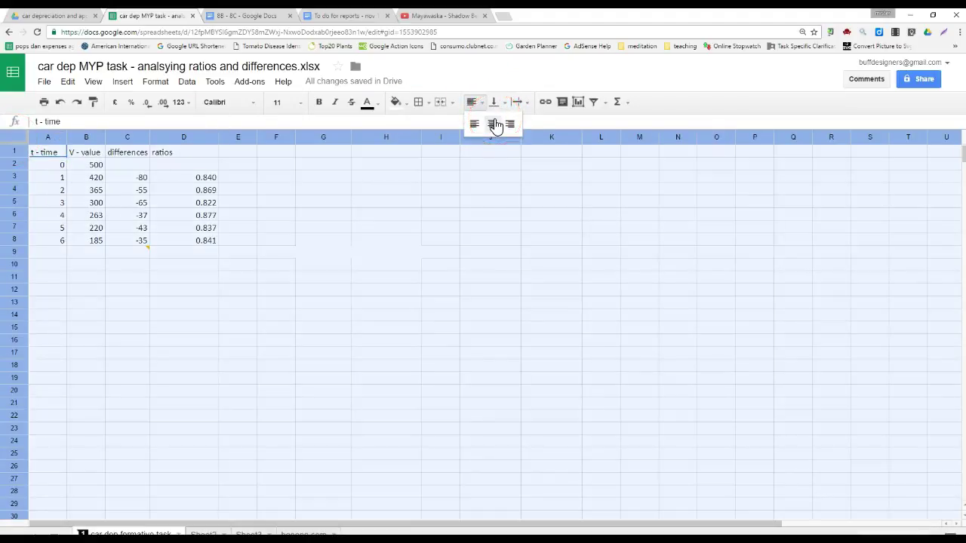
left_click(495, 124)
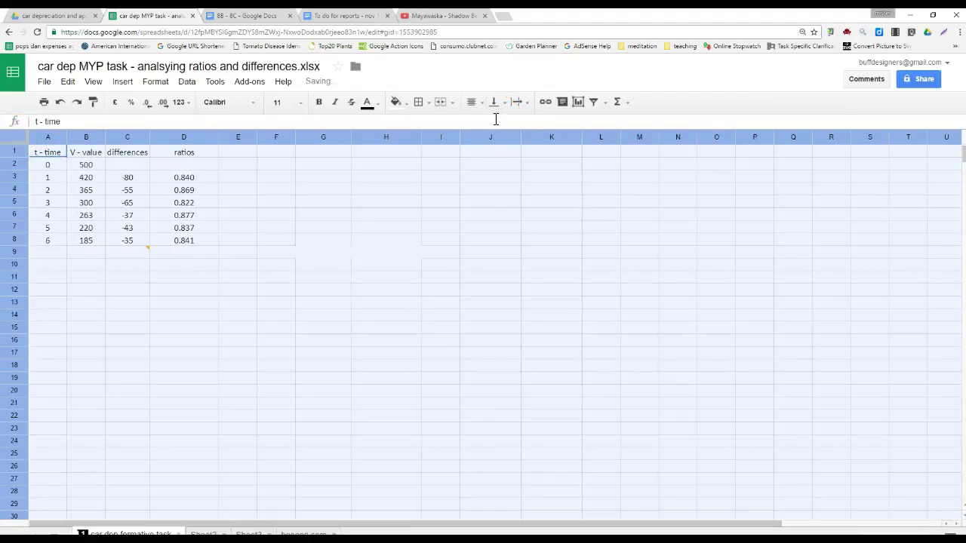
left_click(19, 152)
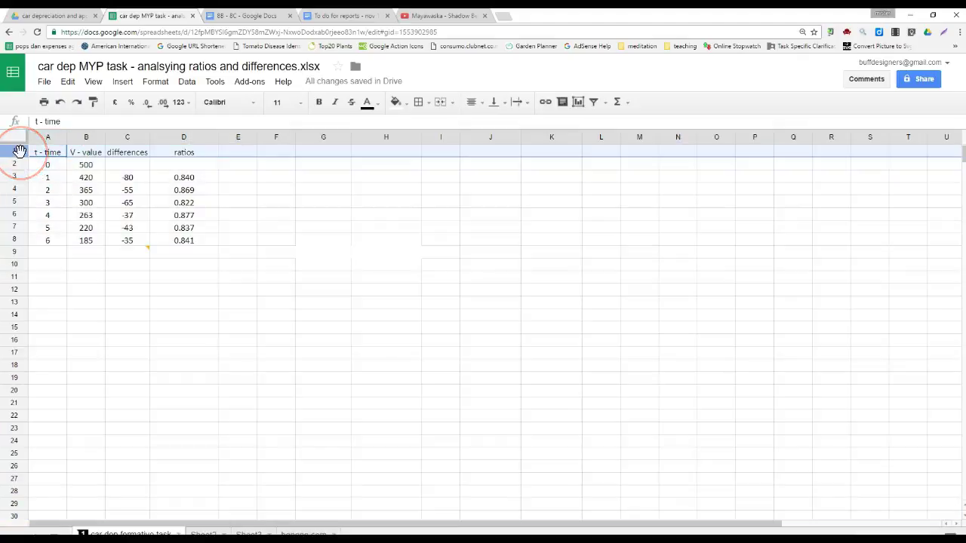
key("ctrl+b")
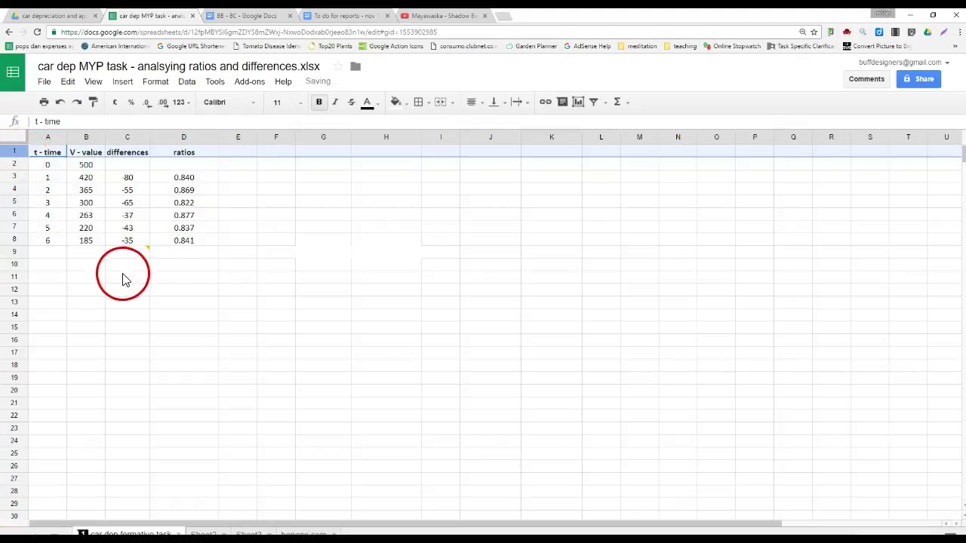
- Review the ratios and their formulas in cells D3 through D6
left_click(188, 179)
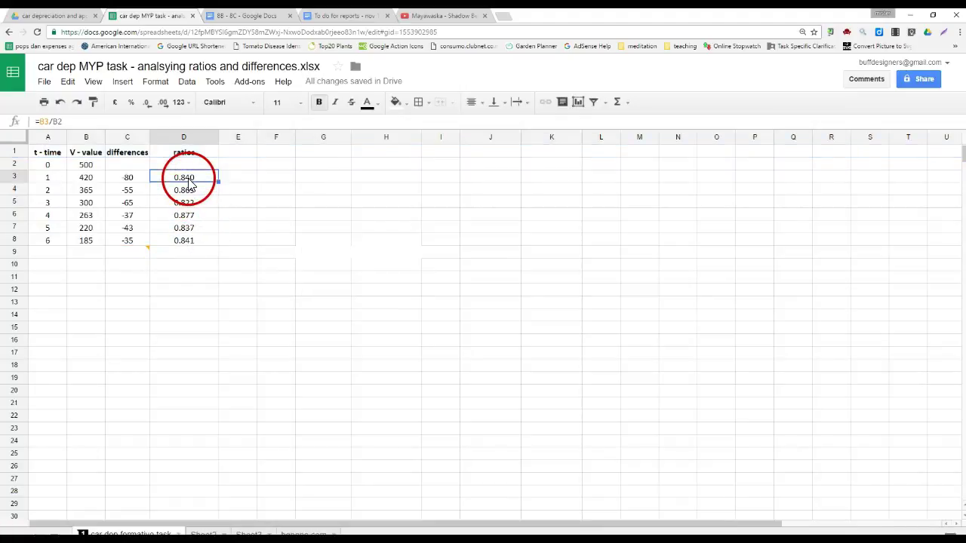
left_click(193, 192)
left_click(196, 203)
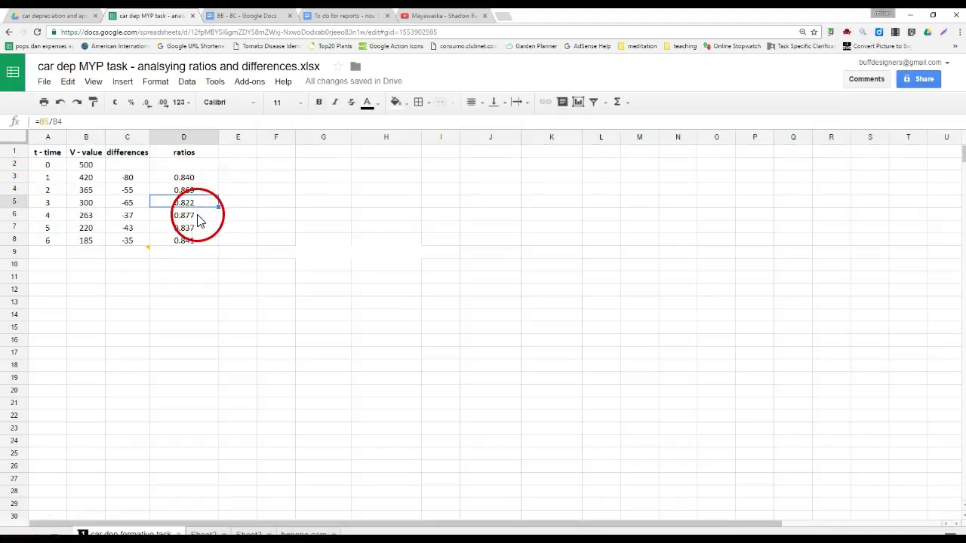
left_click(198, 216)
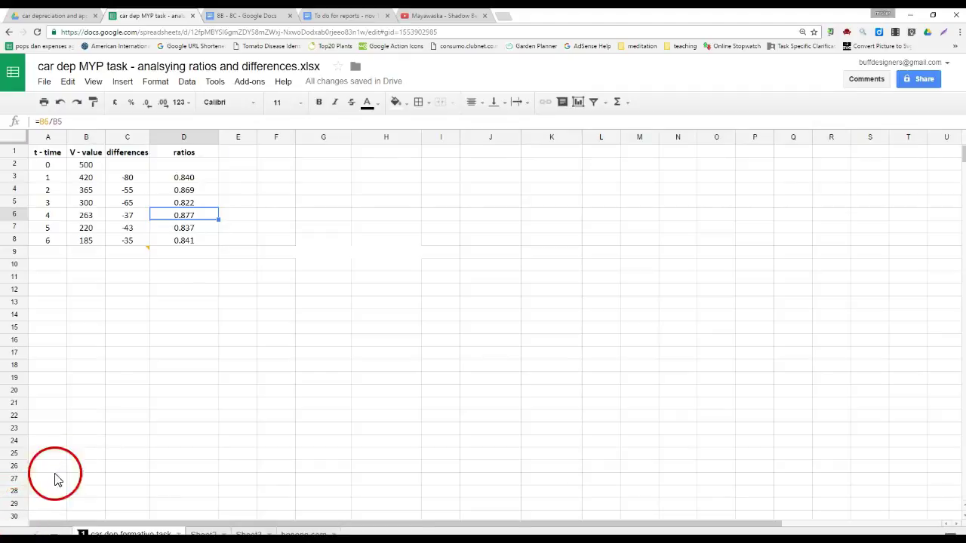
- Comment on ratios D3:D8: "almost constant 'r' value - therefore this is nearly a geometric sequence... but it is not perfectly so."
left_click_drag(172, 182, 181, 243)
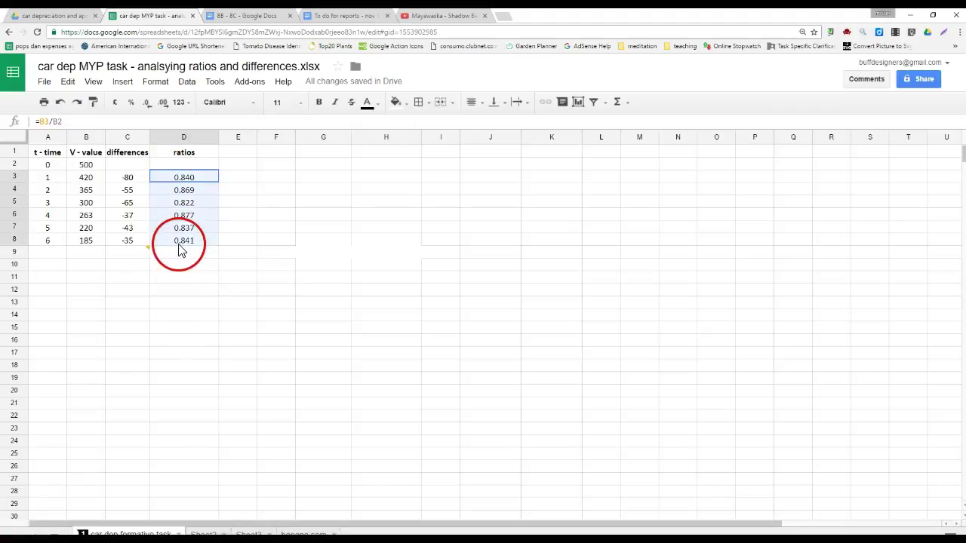
right_click(180, 245)
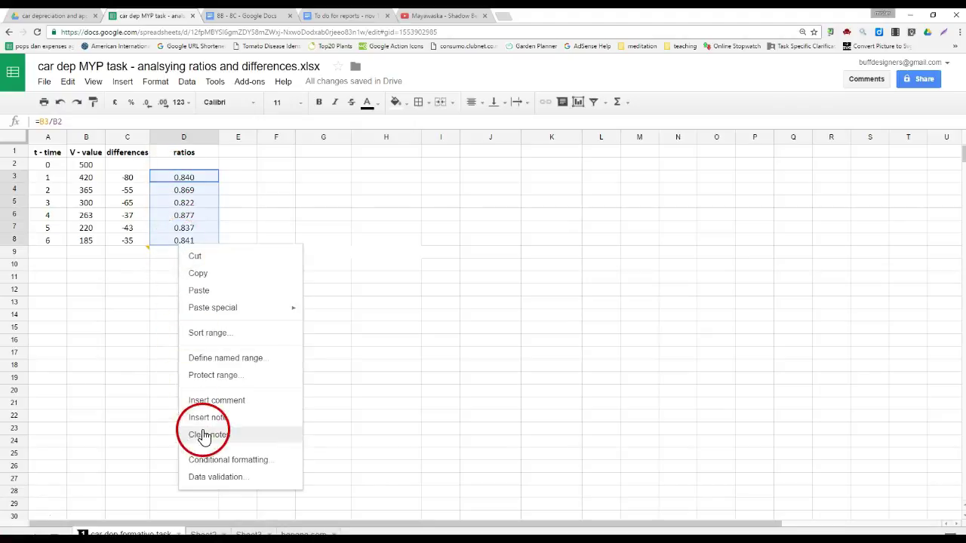
left_click(204, 402)
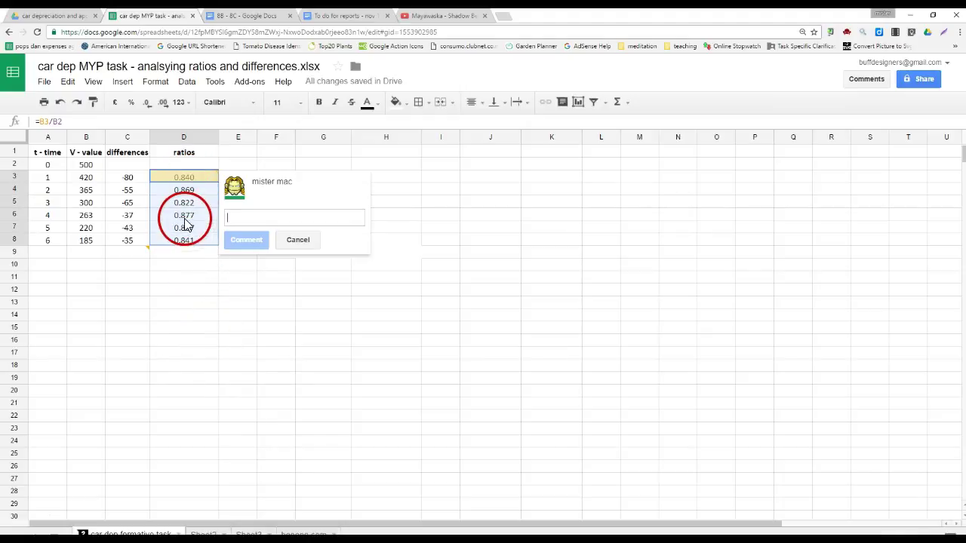
type("almost constant 'r' value")
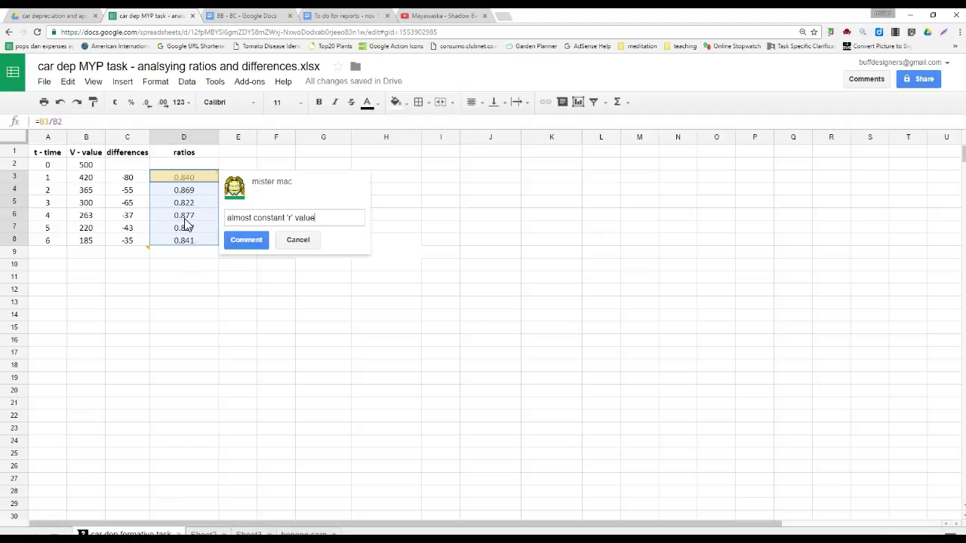
type("re this is nearly a geometric")
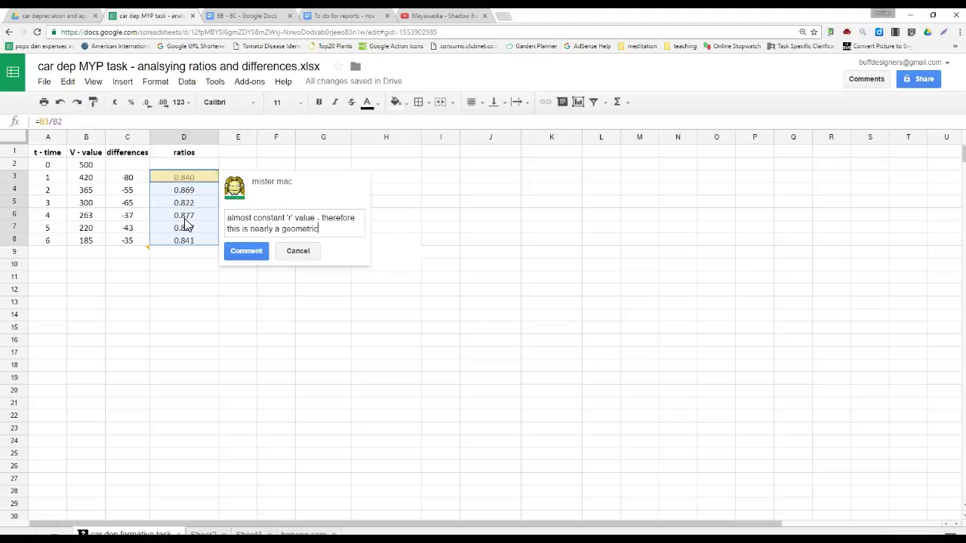
type(" sequence... but it s")
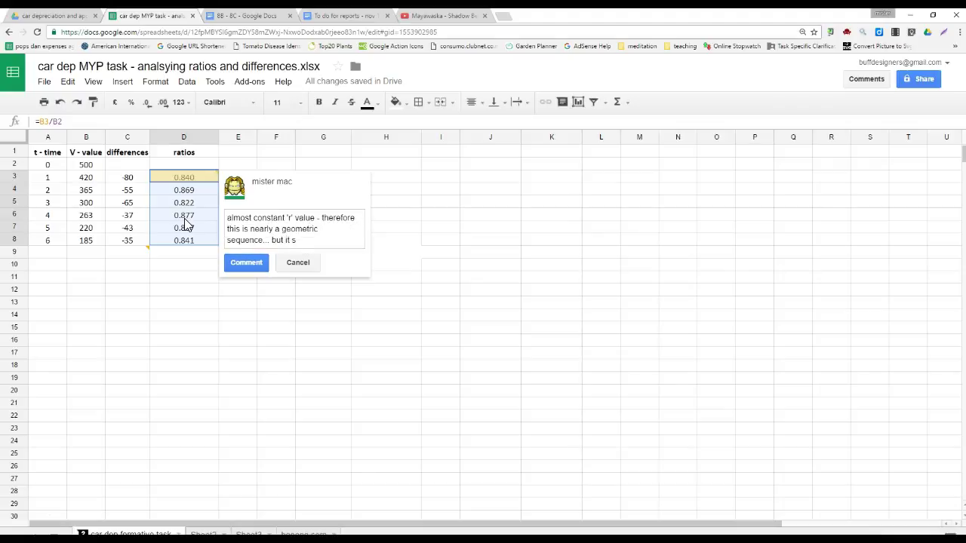
key("BackSpace")
type("is not perfectly so.")
left_click(237, 262)
left_click(210, 279)
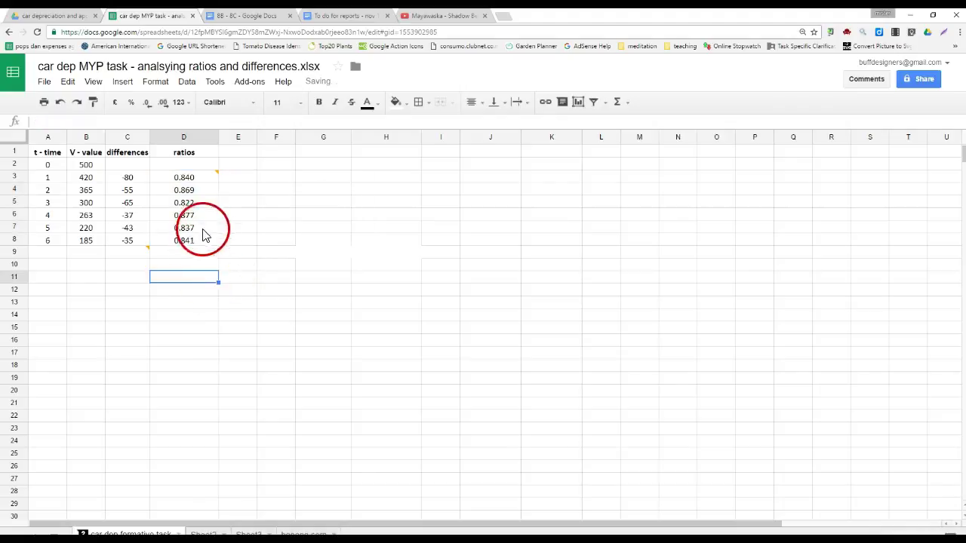
- Compare the Task 1 table and instructions in the task PDF with the times, values and ratios in the spreadsheet
left_click(53, 15)
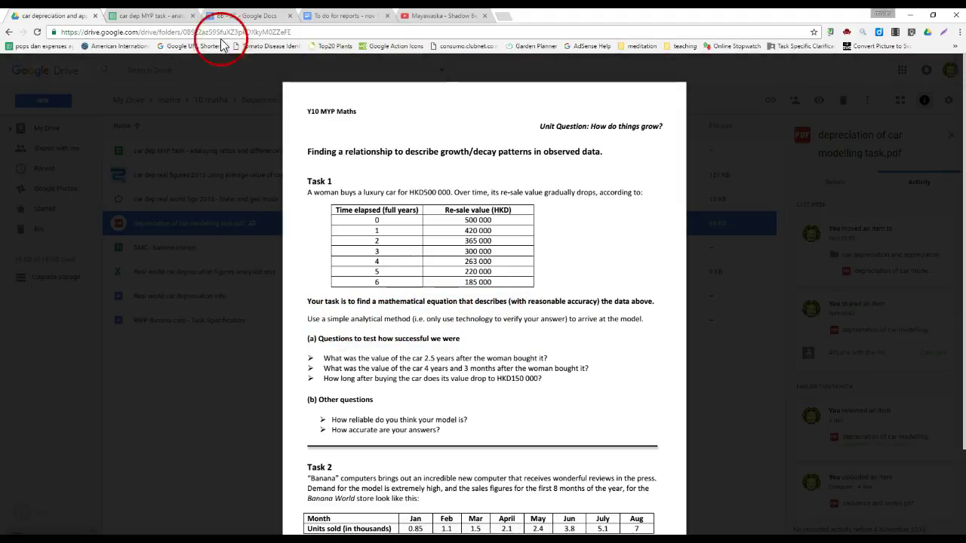
left_click(151, 15)
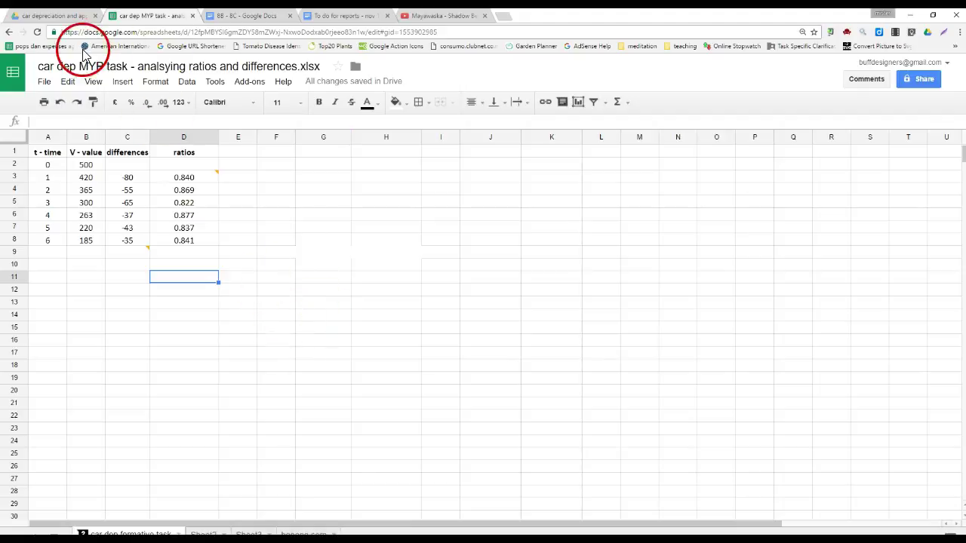
left_click_drag(45, 167, 96, 242)
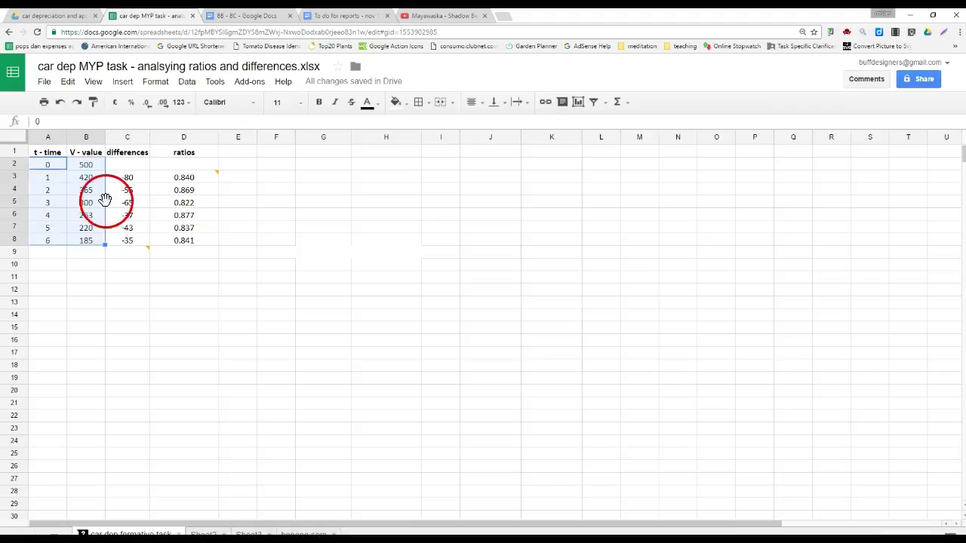
left_click(184, 190)
left_click(183, 203)
left_click(179, 216)
left_click(179, 241)
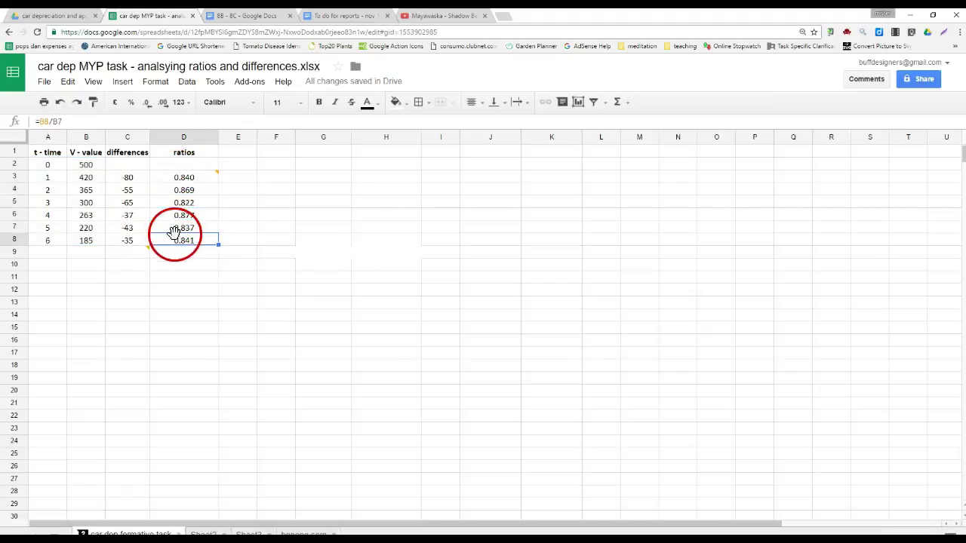
left_click(177, 231)
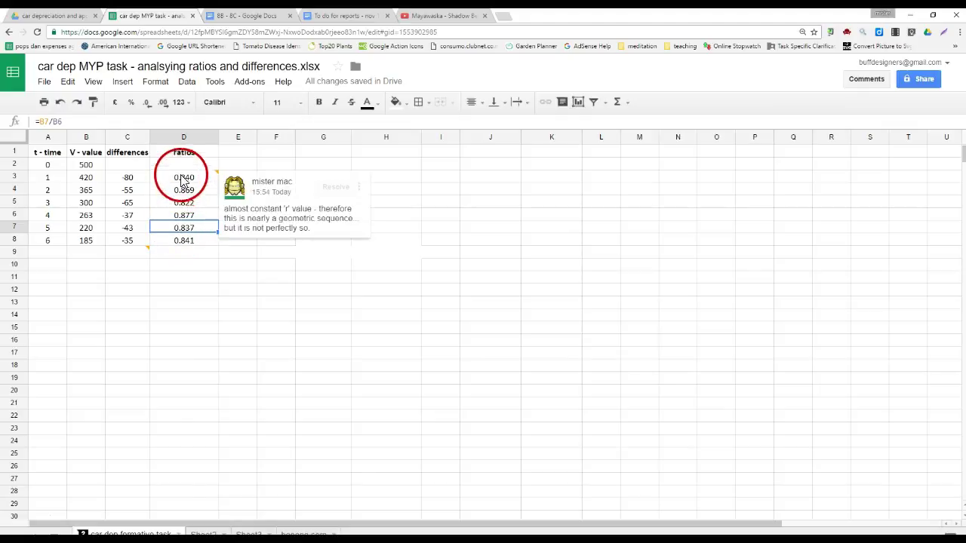
left_click(53, 15)
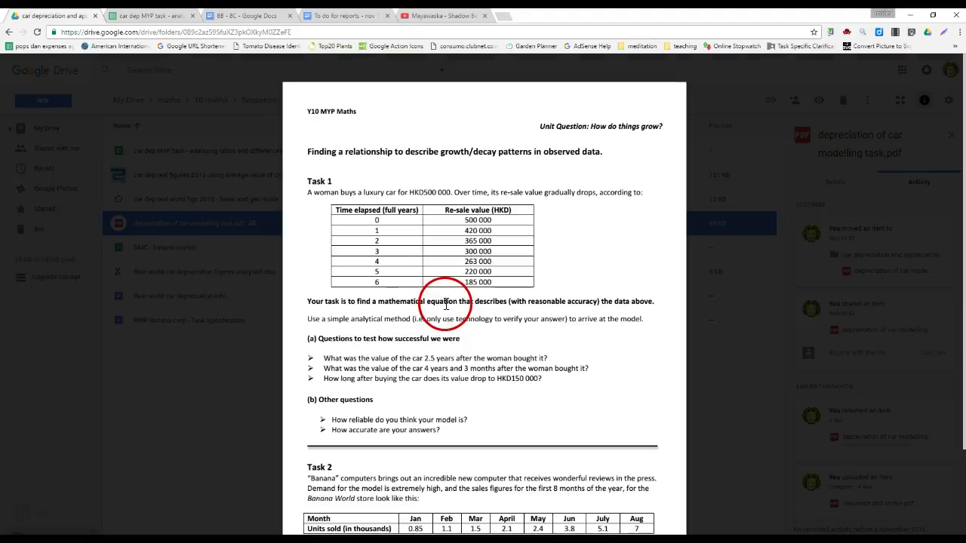
left_click(140, 15)
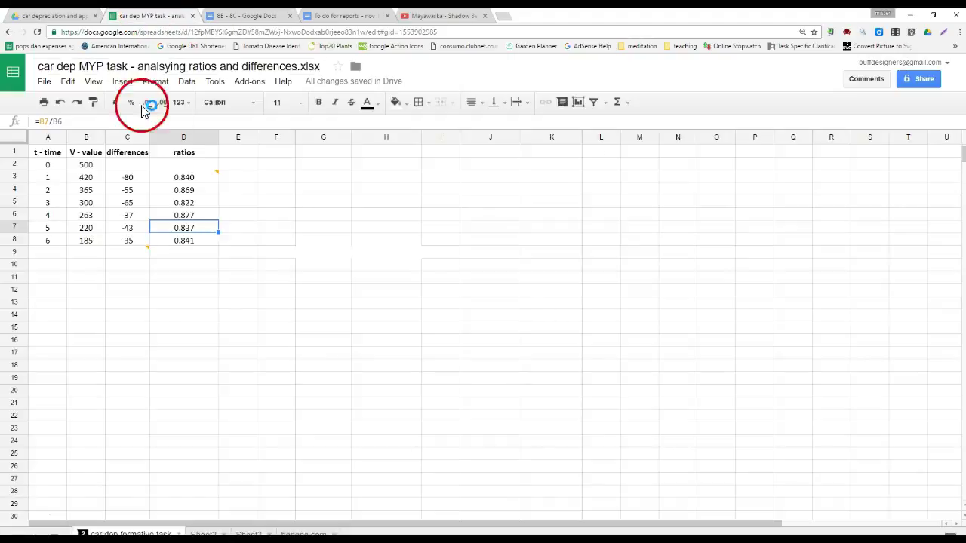
- Calculate the mean of the ratios in D9 with =AVERAGE(D3:D8)
left_click(184, 177)
left_click_drag(184, 178, 190, 241)
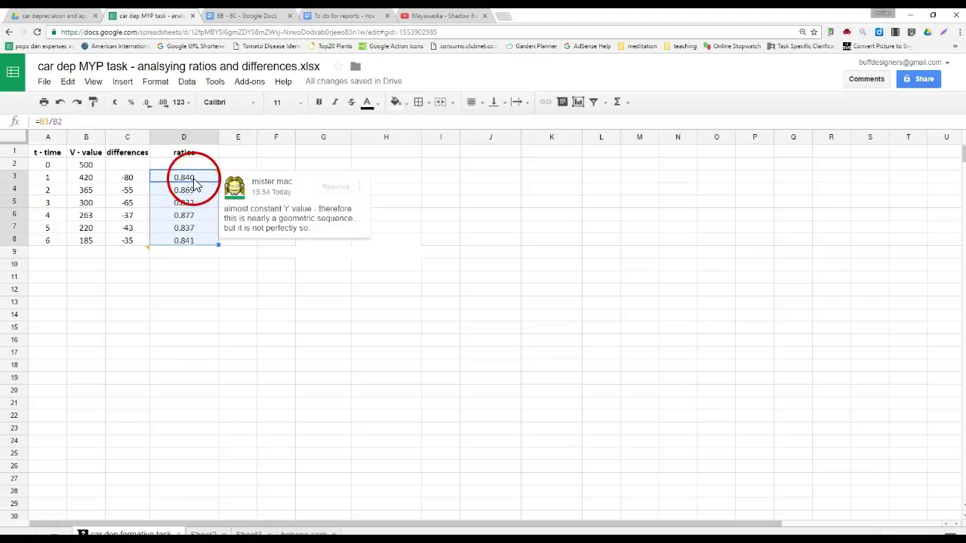
left_click(626, 102)
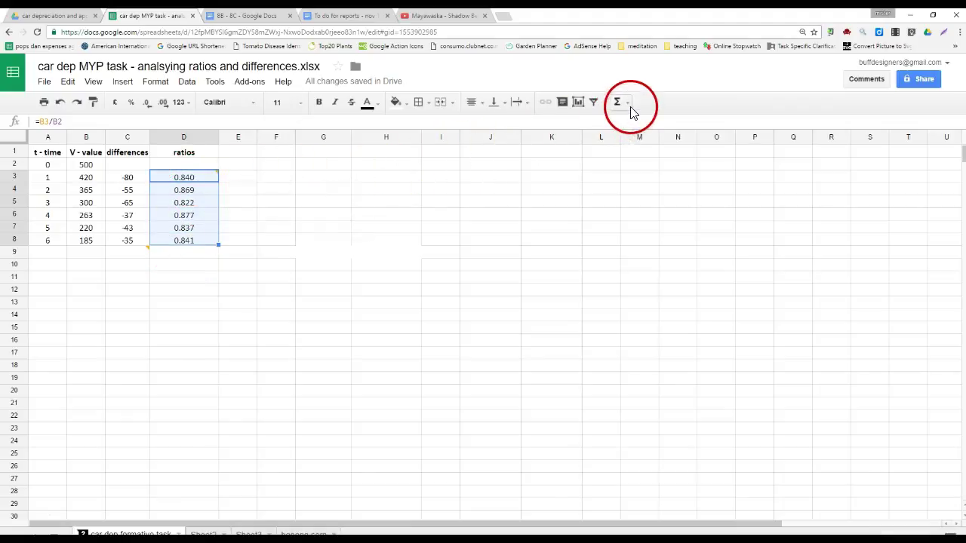
left_click(636, 141)
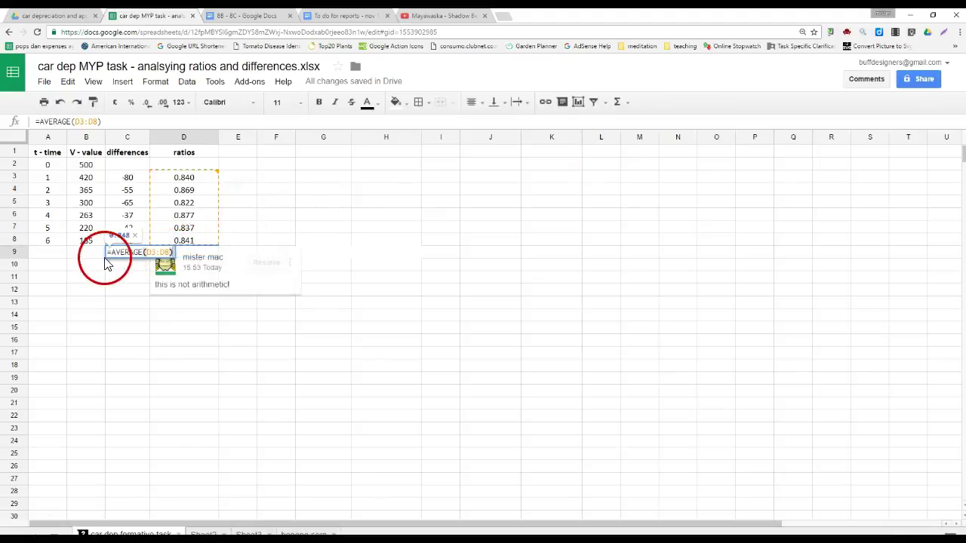
key("Return")
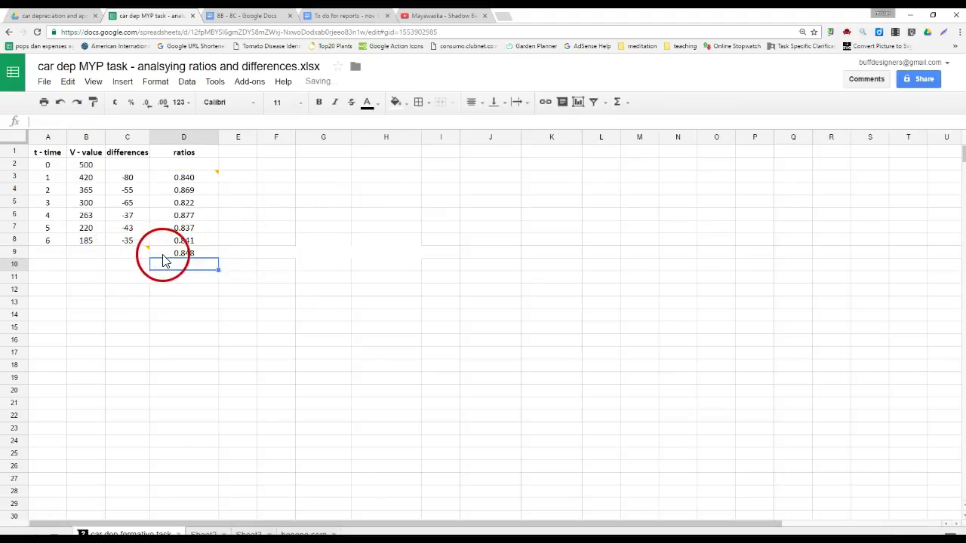
- Fill the mean ratio cell D9 with orange
left_click(175, 254)
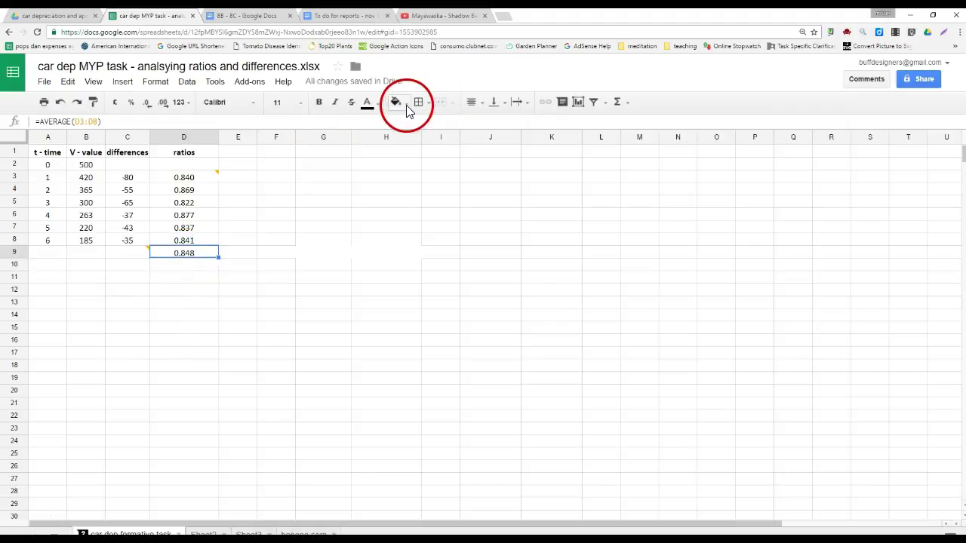
left_click(407, 103)
left_click(424, 158)
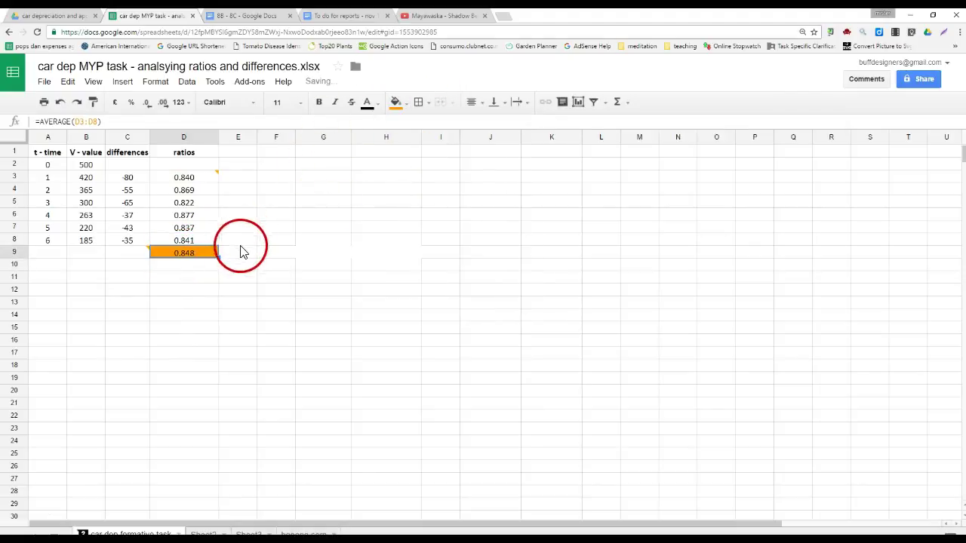
- Label the mean with "mean average ratio" in E9 and left-align the label
left_click(241, 252)
type("mean average ratio")
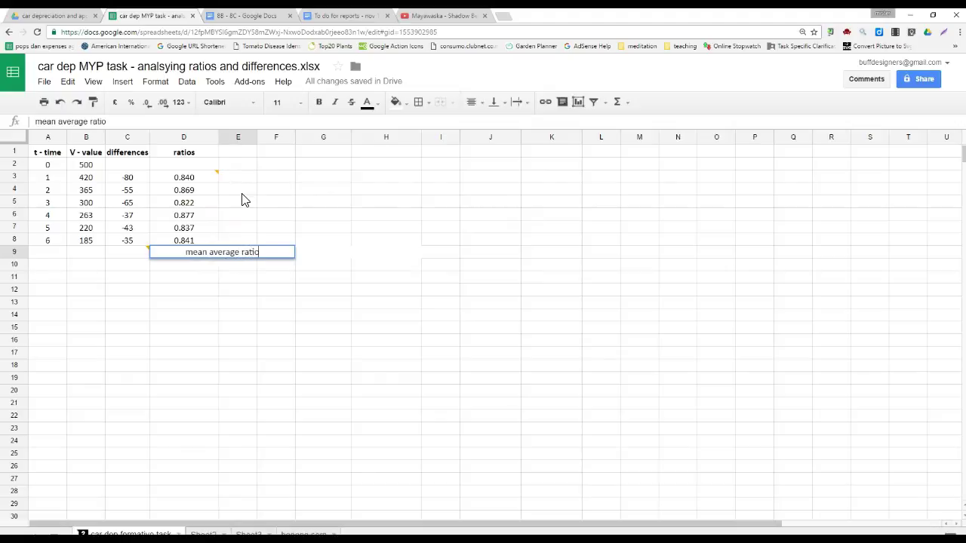
key("Return")
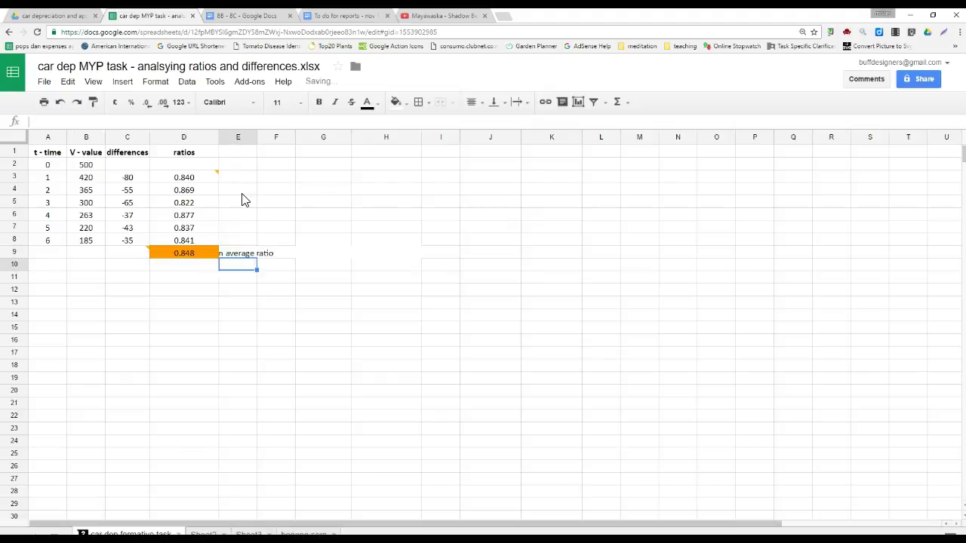
left_click(258, 138)
left_click(232, 272)
left_click(234, 254)
left_click(471, 102)
left_click(472, 123)
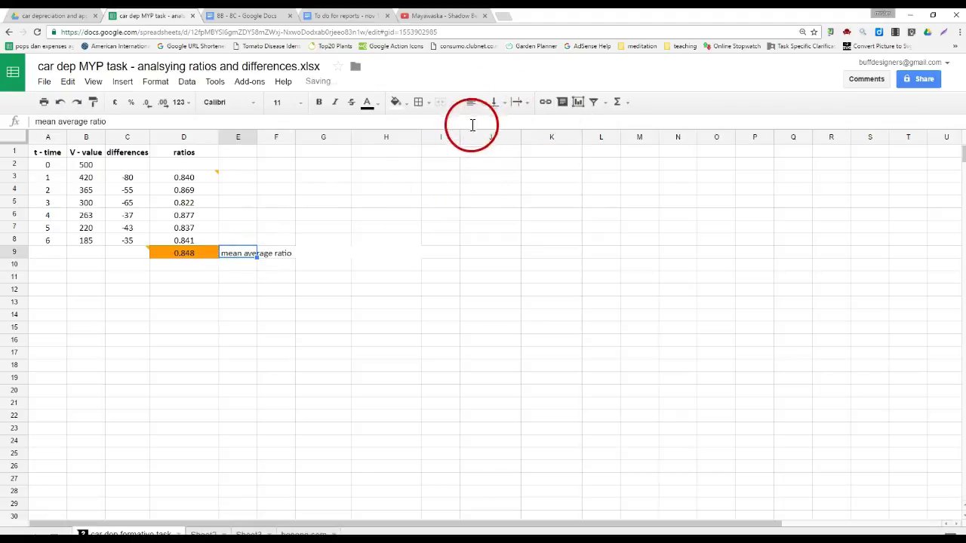
left_click(198, 269)
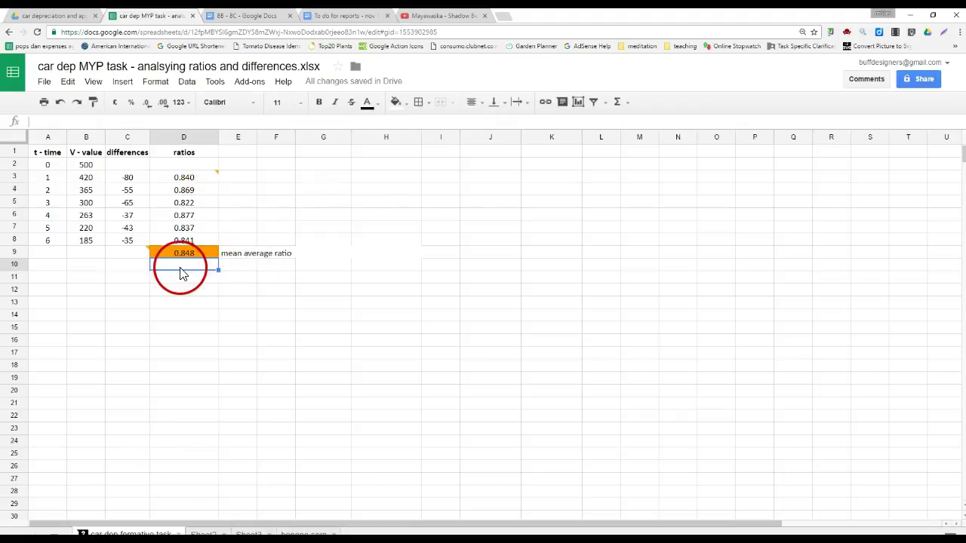
left_click(184, 280)
right_click(183, 280)
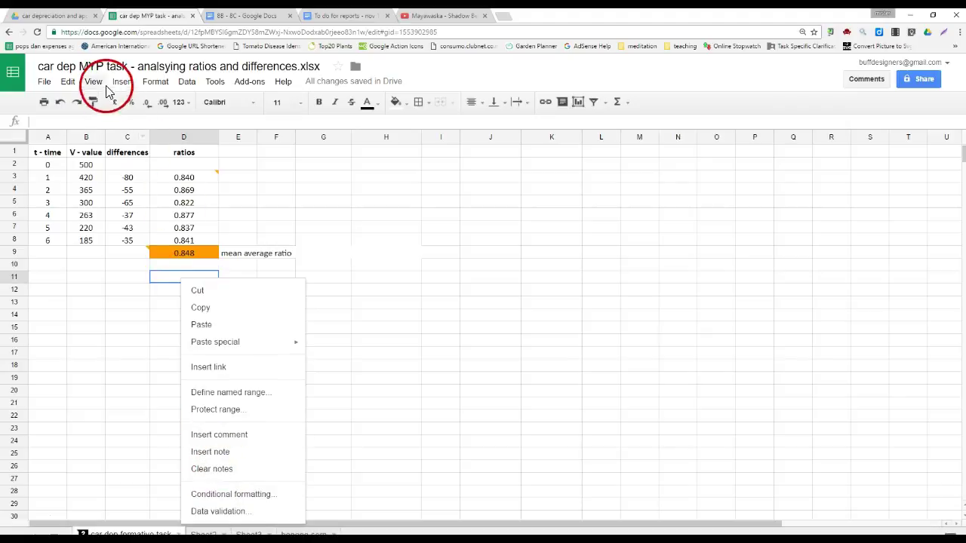
left_click(229, 437)
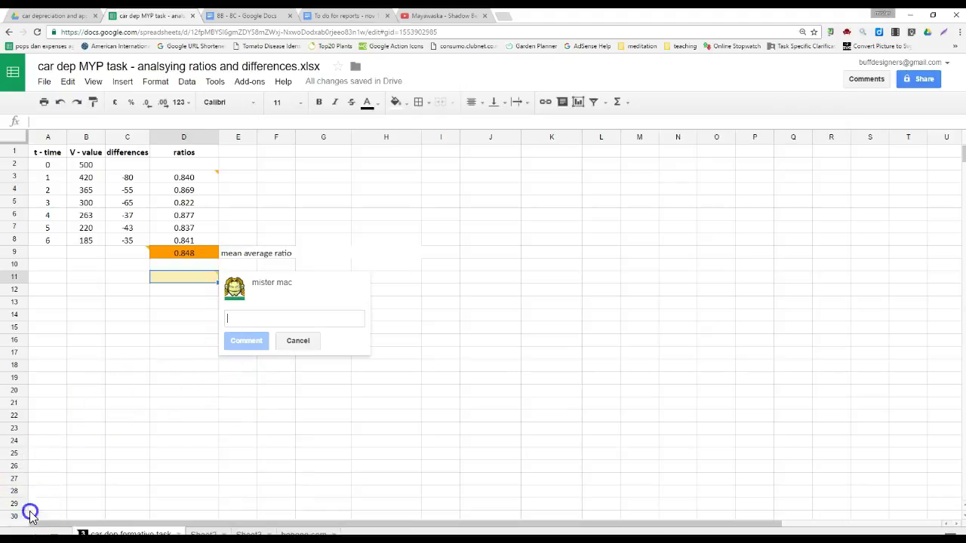
double_click(242, 320)
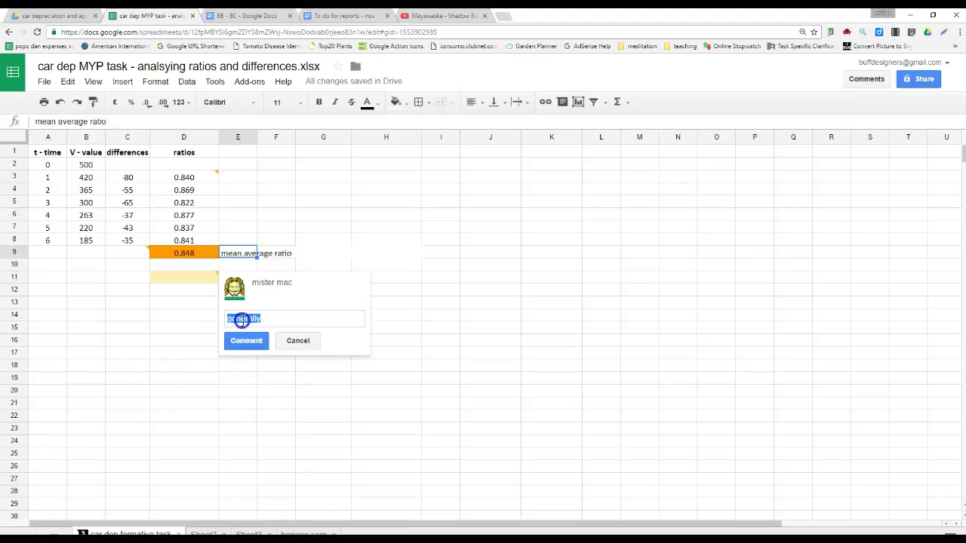
key("BackSpace")
left_click(291, 341)
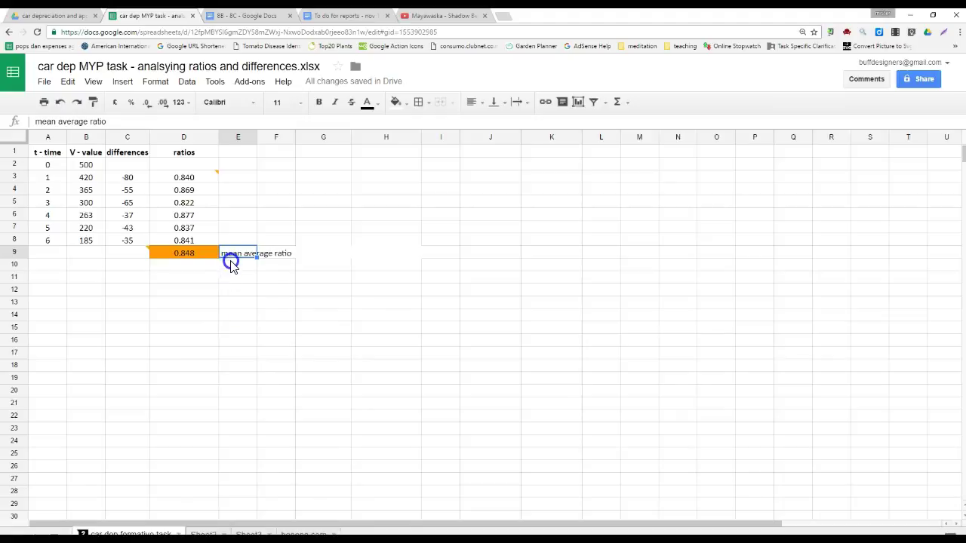
- Check the car values in B2:B8 against the task PDF, then examine the initial value in B2 and the mean ratio in D9
left_click_drag(85, 166, 90, 241)
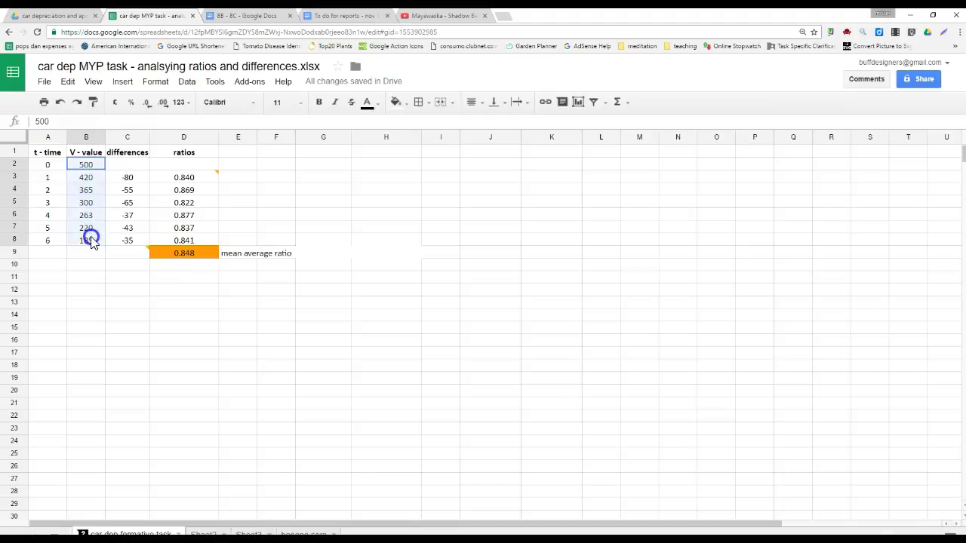
left_click(60, 17)
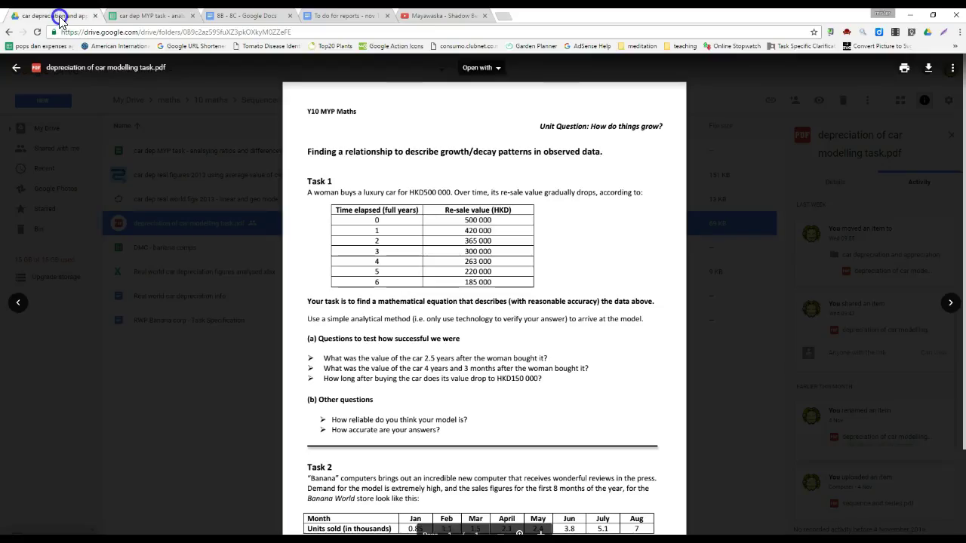
left_click(443, 239)
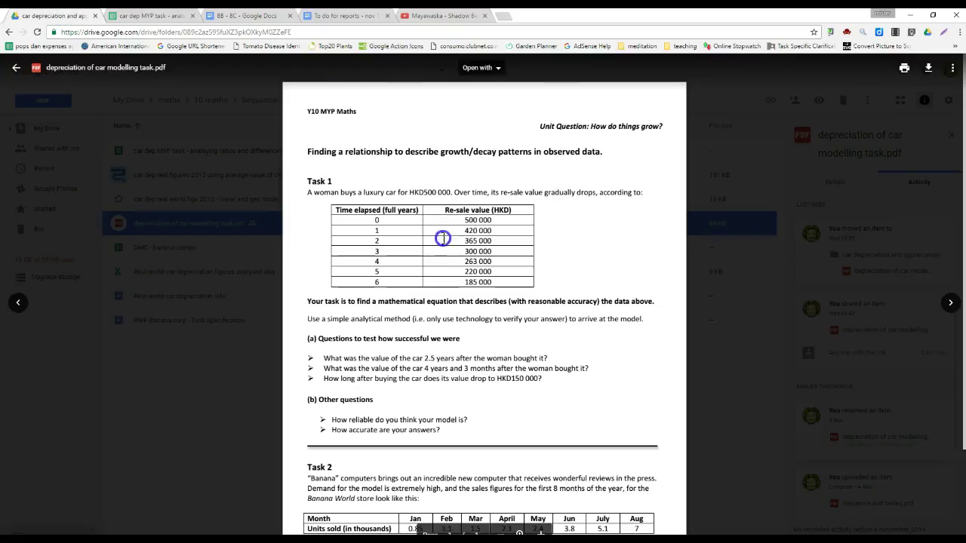
left_click(155, 16)
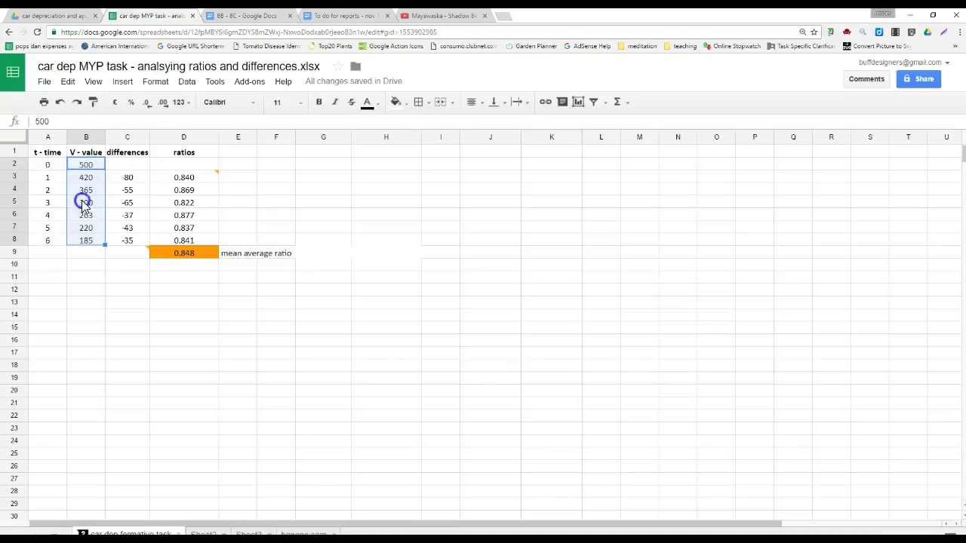
left_click(97, 166)
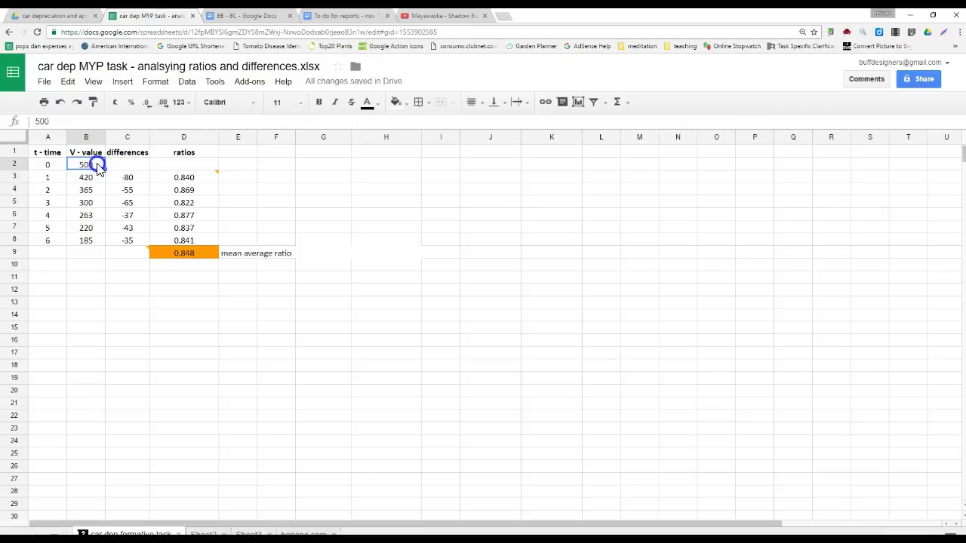
left_click(194, 255)
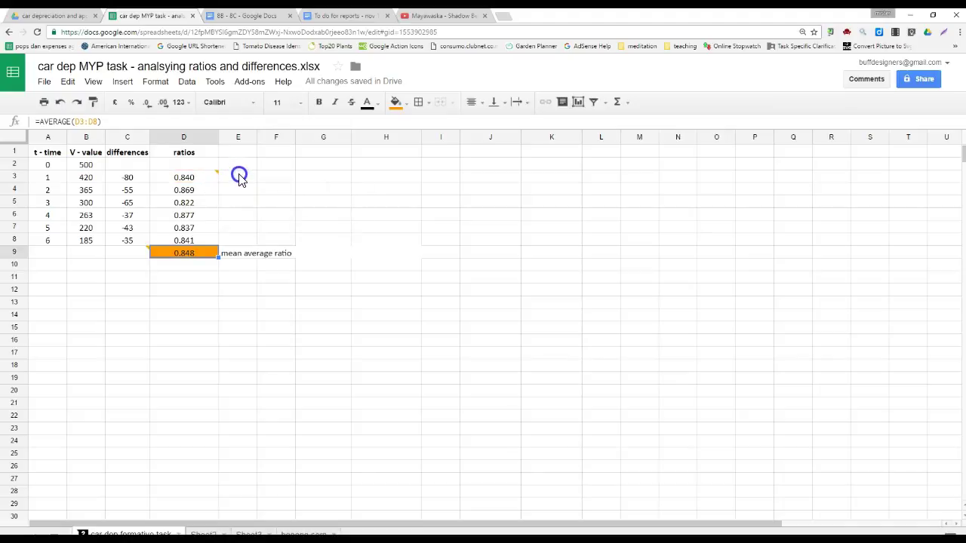
key("super")
type("sl")
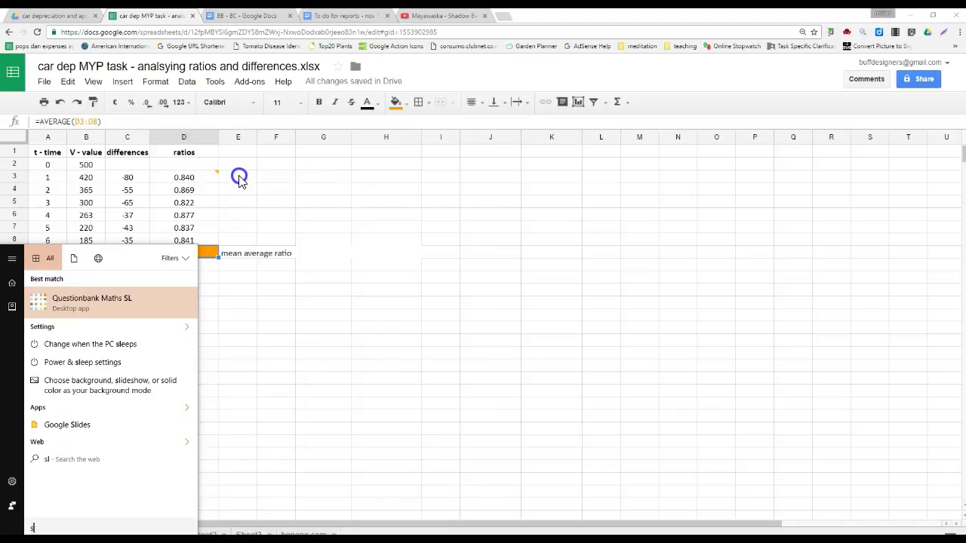
key("BackSpace")
key("BackSpace")
type("fo")
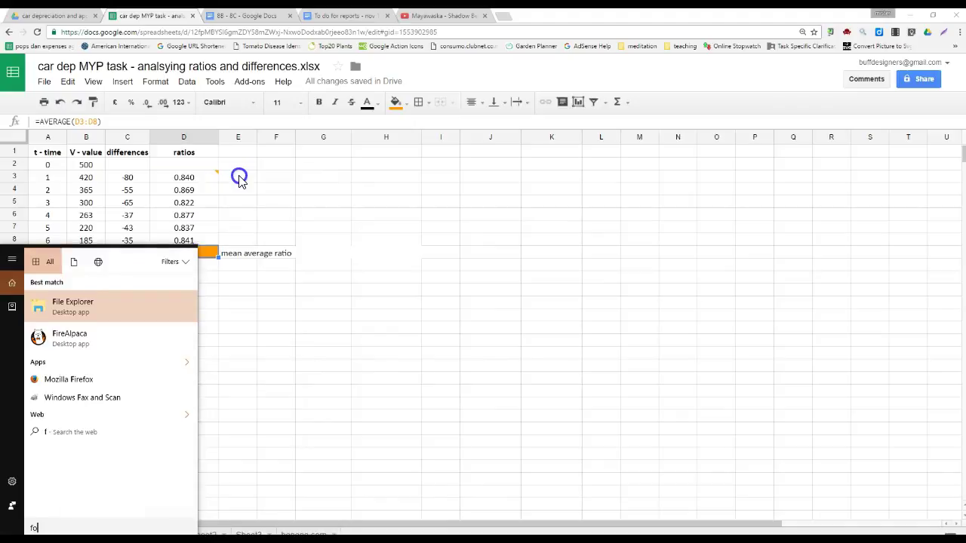
type("irm")
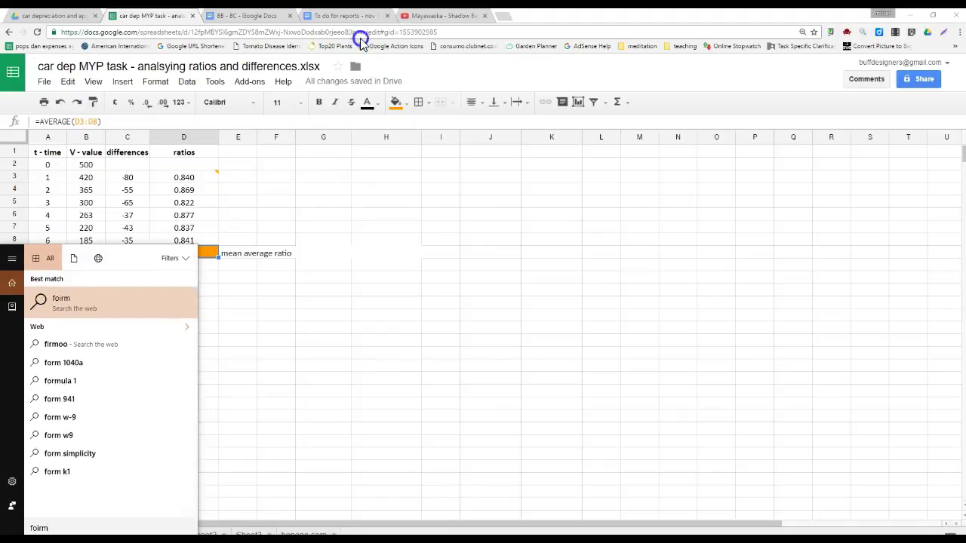
left_click(328, 474)
left_click(324, 478)
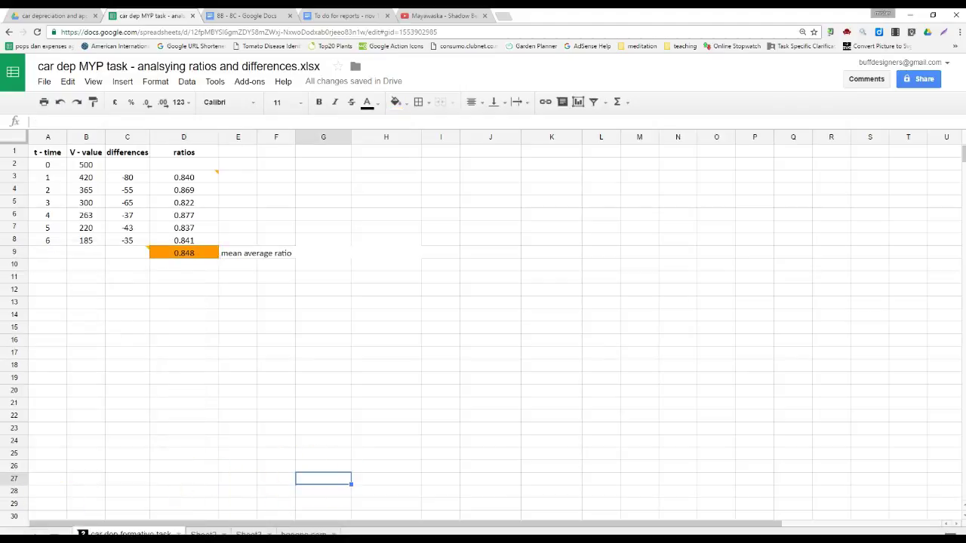
- Enter the header "model" in E1, beside the ratios header
left_click(239, 181)
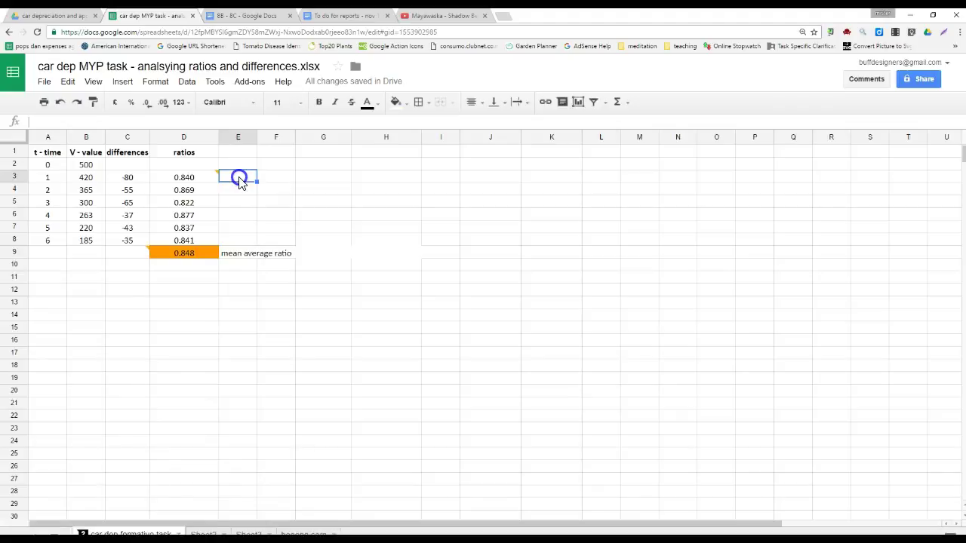
left_click(245, 166)
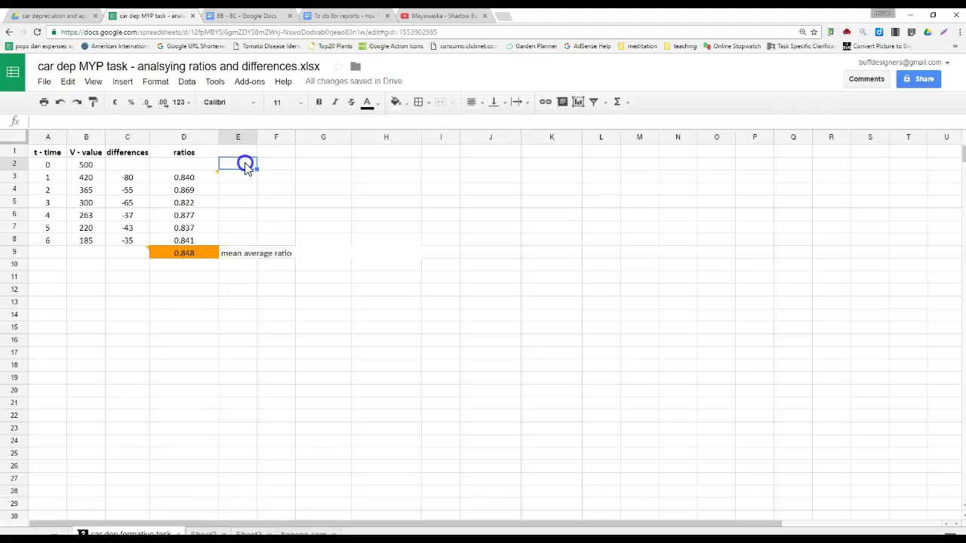
key("Up")
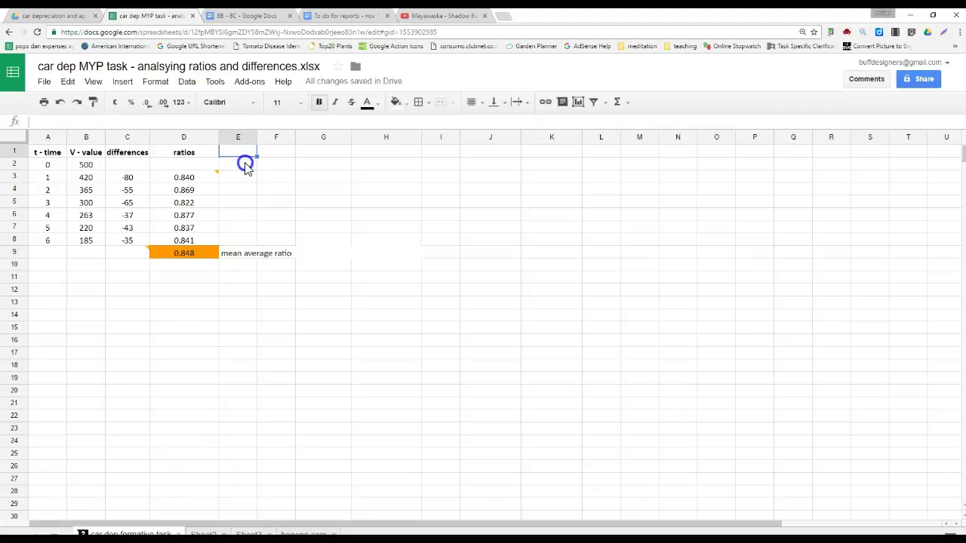
type("model")
- Calculate the first model value in E2 with =500*0.848^A2
left_click(246, 165)
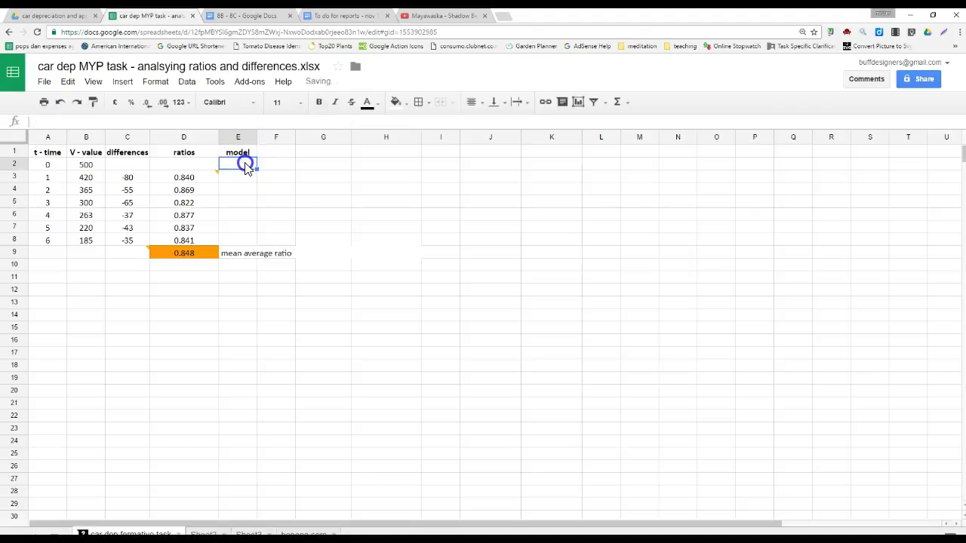
type("=")
left_click(86, 165)
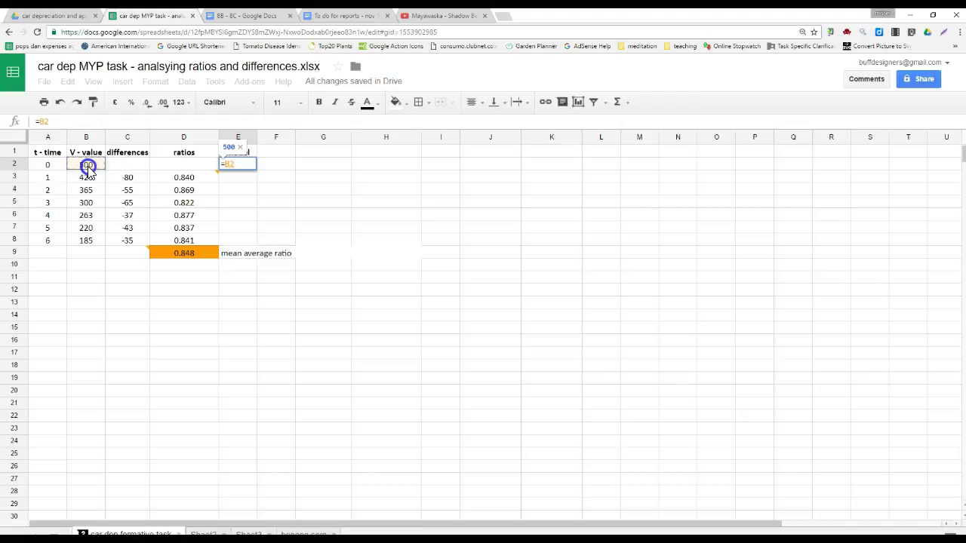
key("BackSpace")
key("BackSpace")
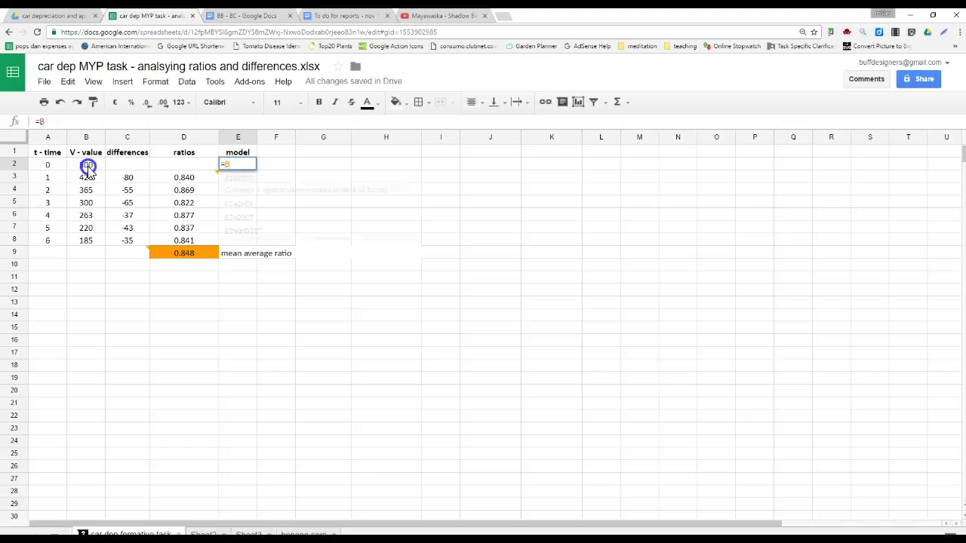
type("500")
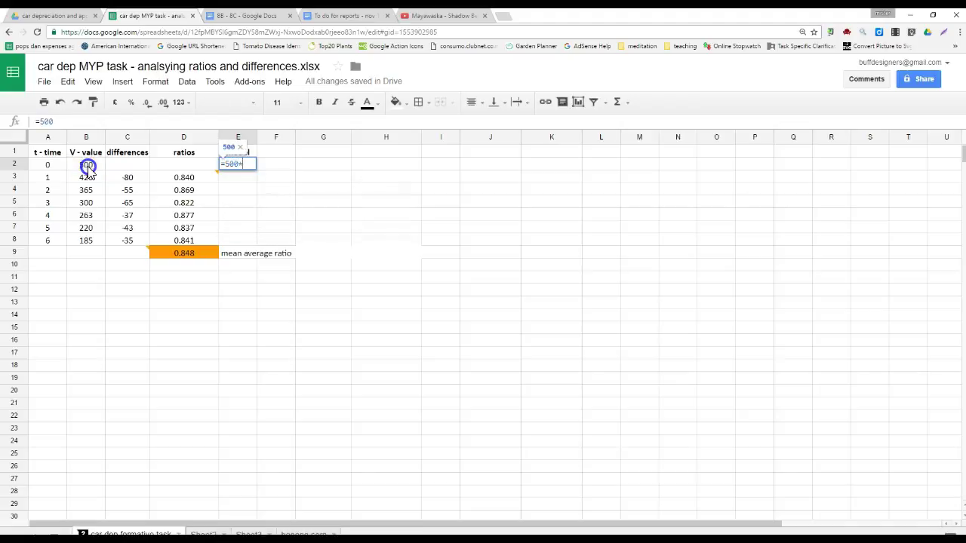
type("*0.848^")
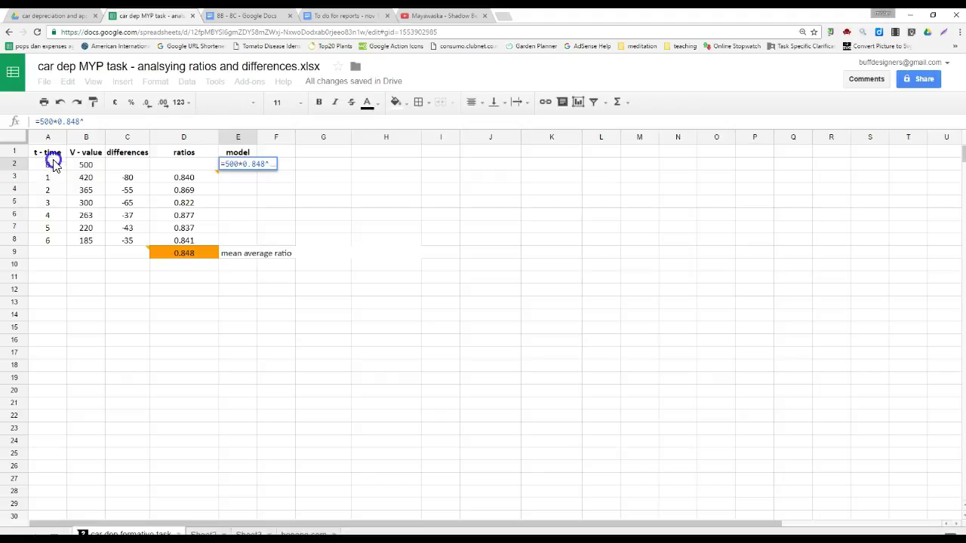
left_click(53, 167)
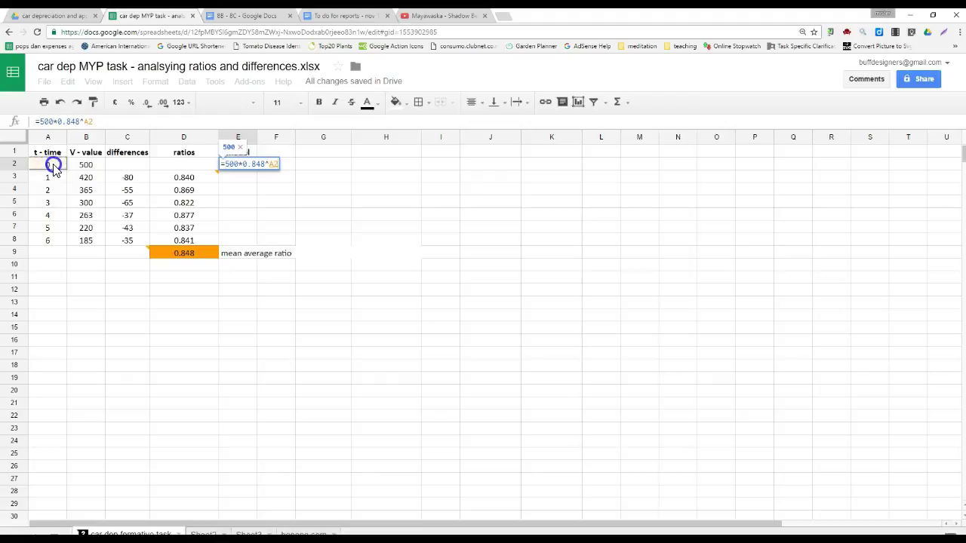
key("Return")
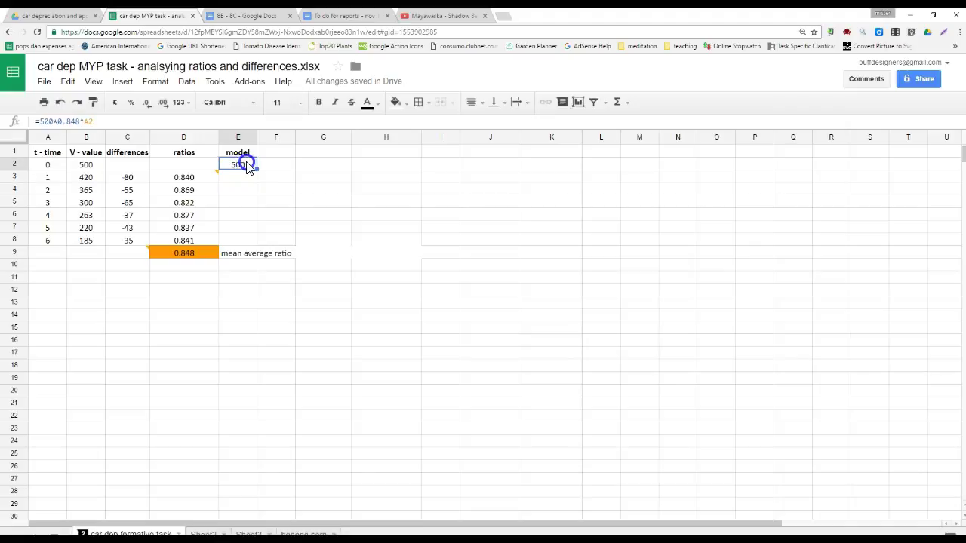
- Review the model formula in E2 and fill it down through E8
double_click(246, 166)
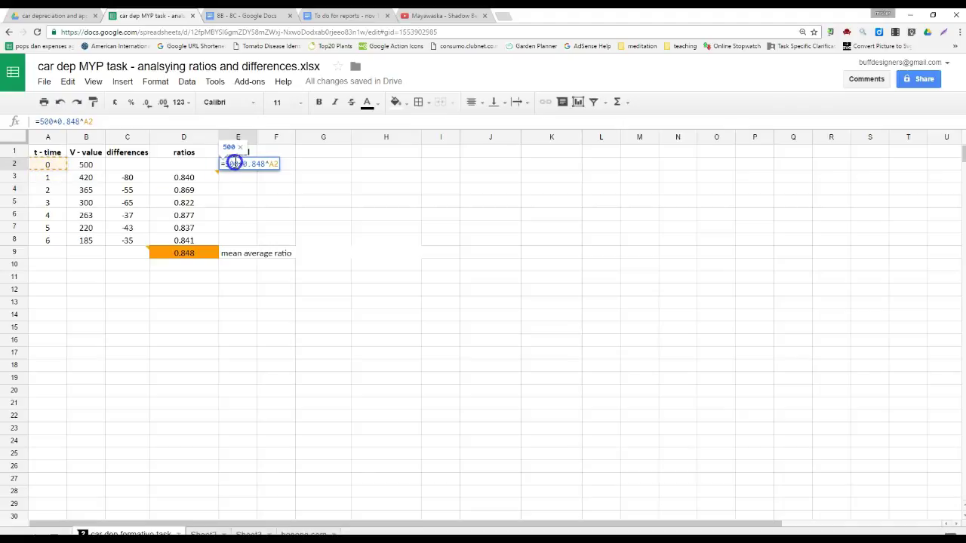
key("Return")
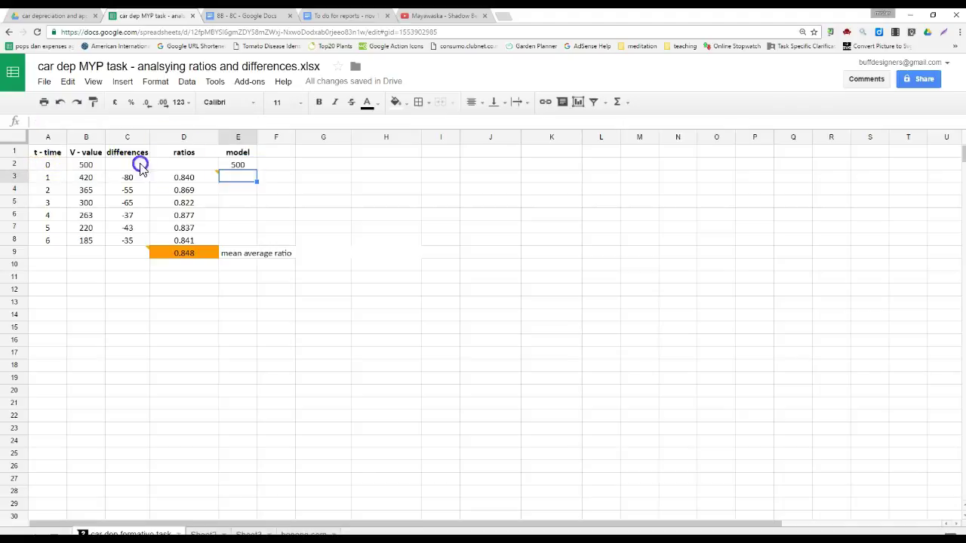
left_click(226, 166)
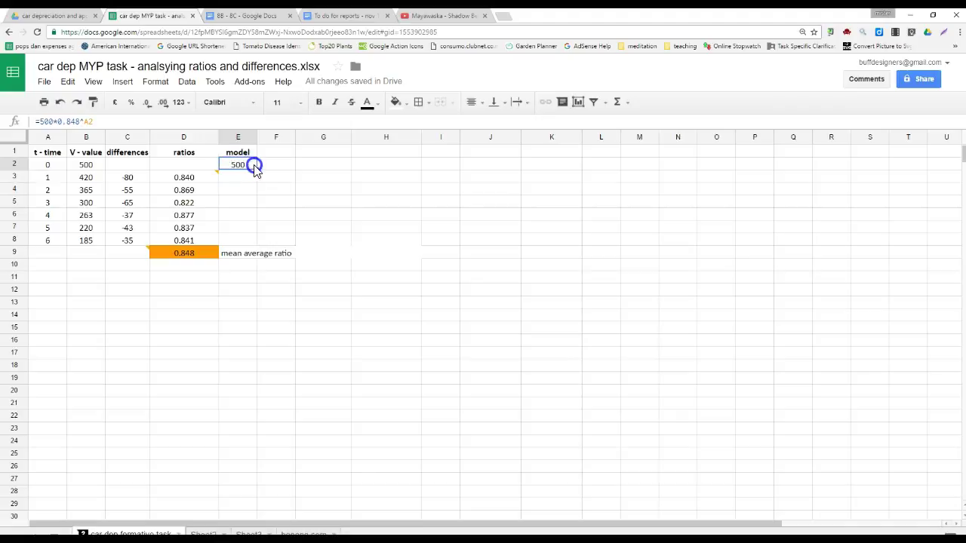
left_click_drag(256, 169, 249, 241)
- Fill the model column E1:E8 with cyan and widen column E to fit its values
left_click_drag(235, 151, 241, 240)
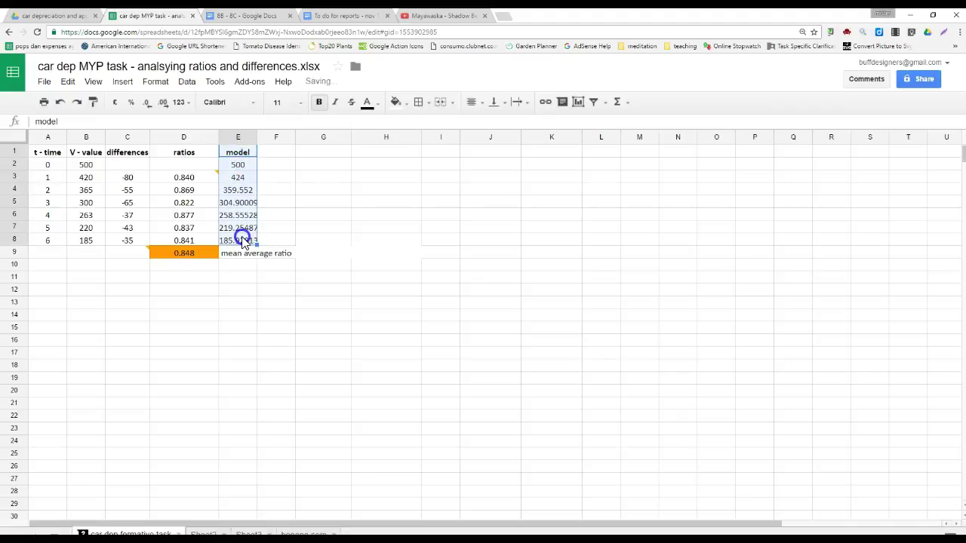
left_click(404, 105)
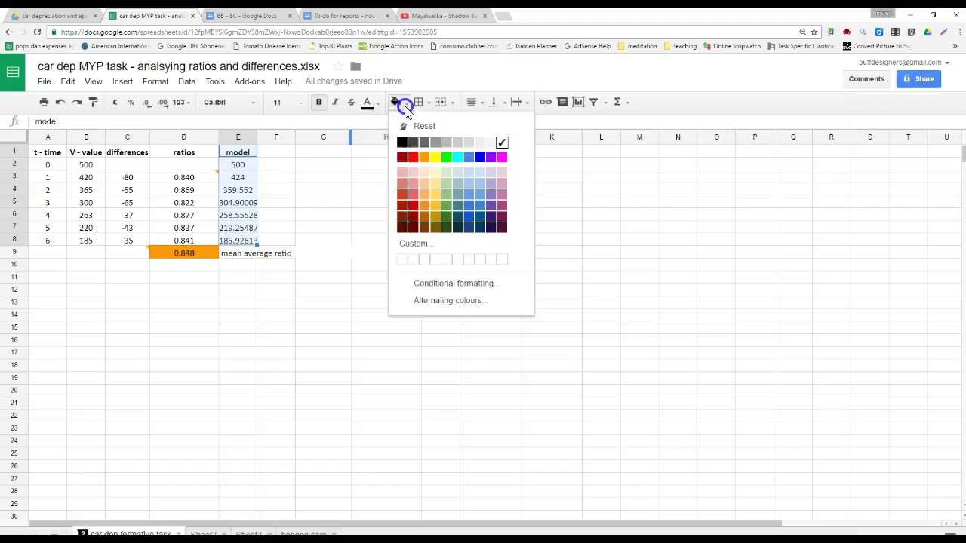
left_click(454, 160)
left_click_drag(256, 136, 296, 136)
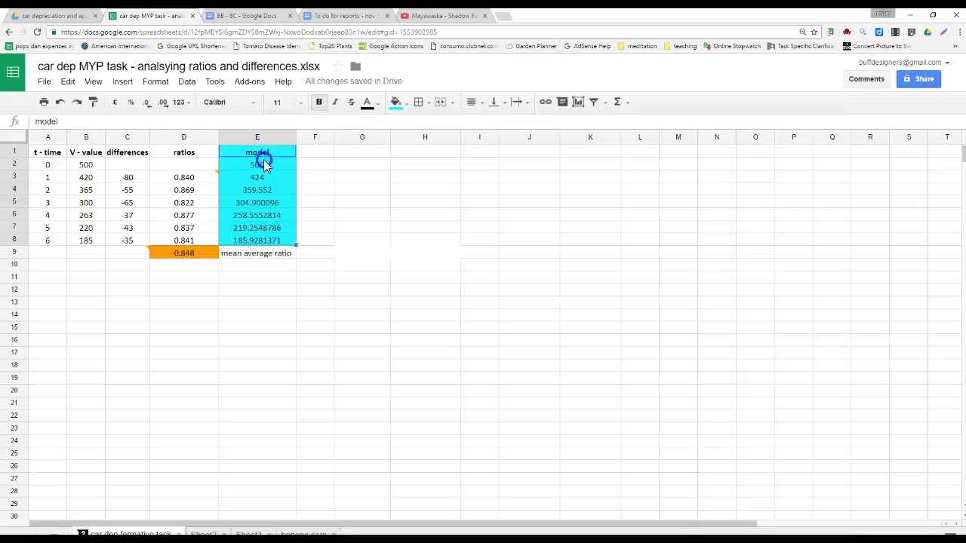
- Reduce the decimals of the model values in E1:E8 so they display as whole numbers
left_click_drag(255, 153, 266, 240)
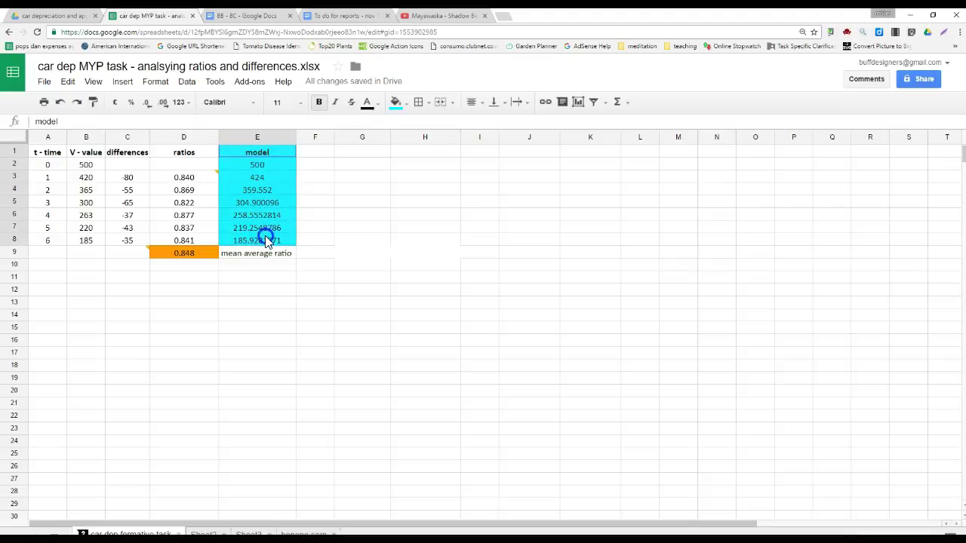
left_click(147, 102)
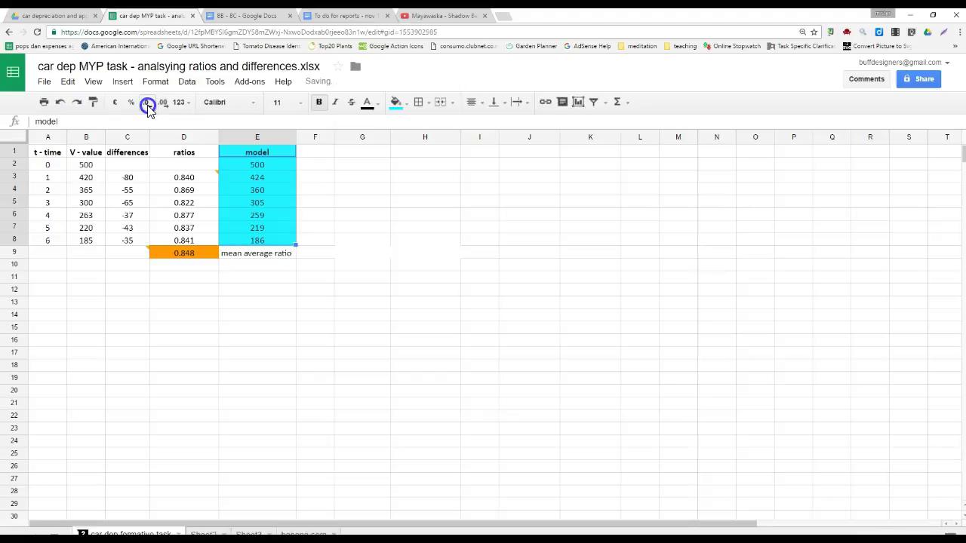
left_click(288, 296)
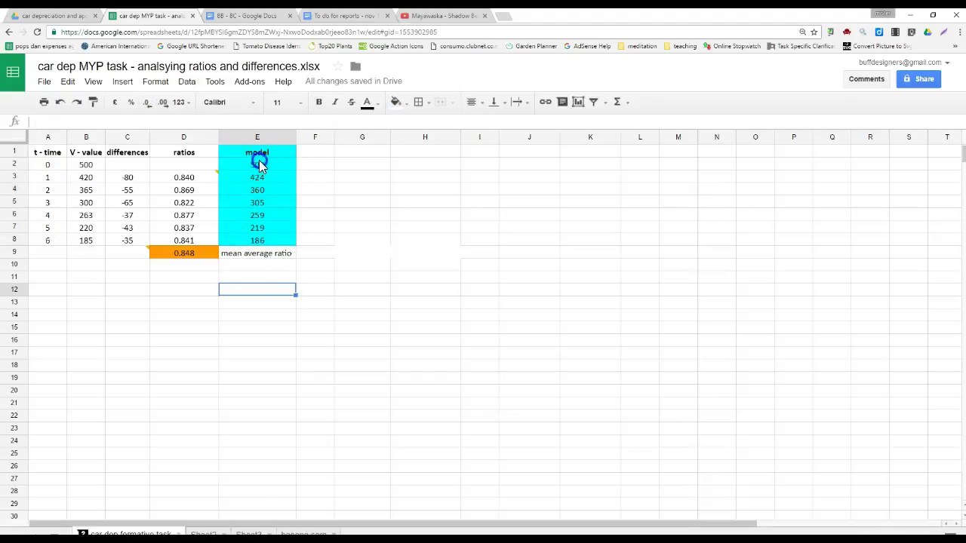
- Fill the original car value column B1:B8 with green
left_click_drag(87, 154, 90, 239)
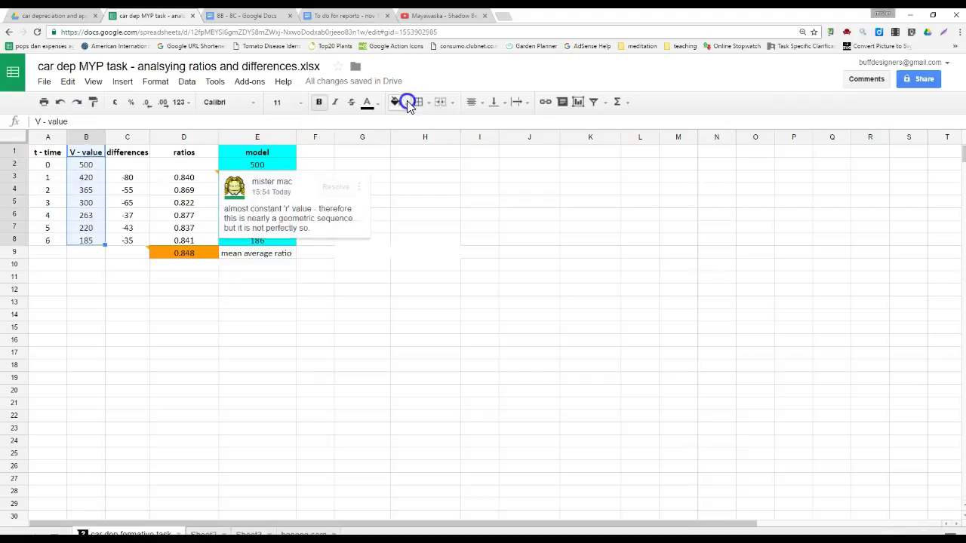
left_click(407, 103)
left_click(448, 158)
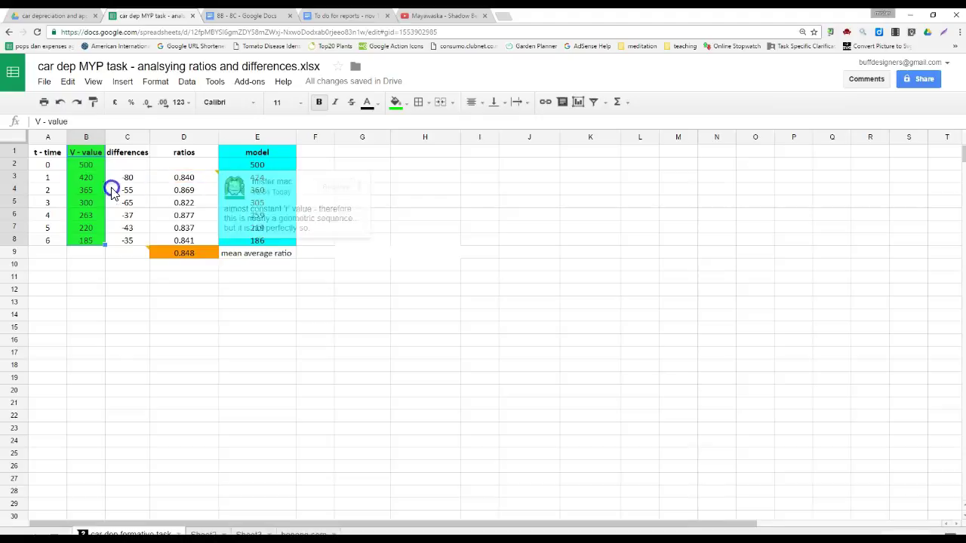
- Compare the original values in B4:B8 with the corresponding model values in E4:E8, row by row
left_click(86, 190)
left_click(254, 190)
left_click(94, 201)
left_click(224, 204)
left_click(90, 215)
left_click(240, 219)
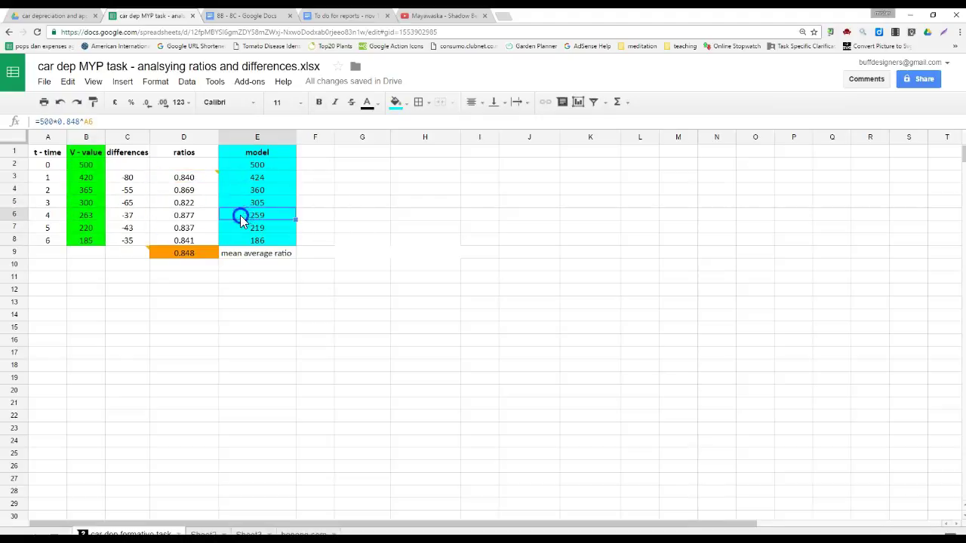
left_click(86, 229)
left_click(255, 226)
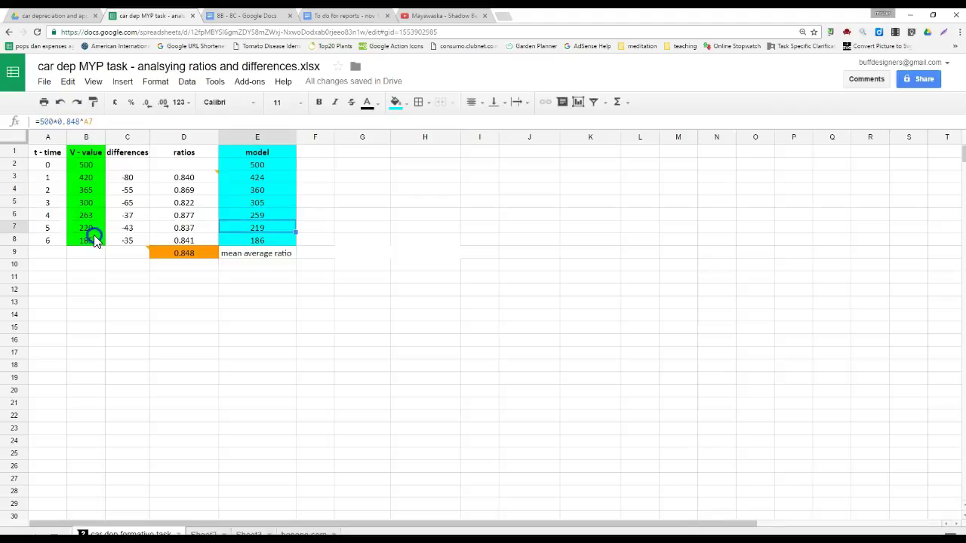
left_click(94, 240)
left_click(258, 238)
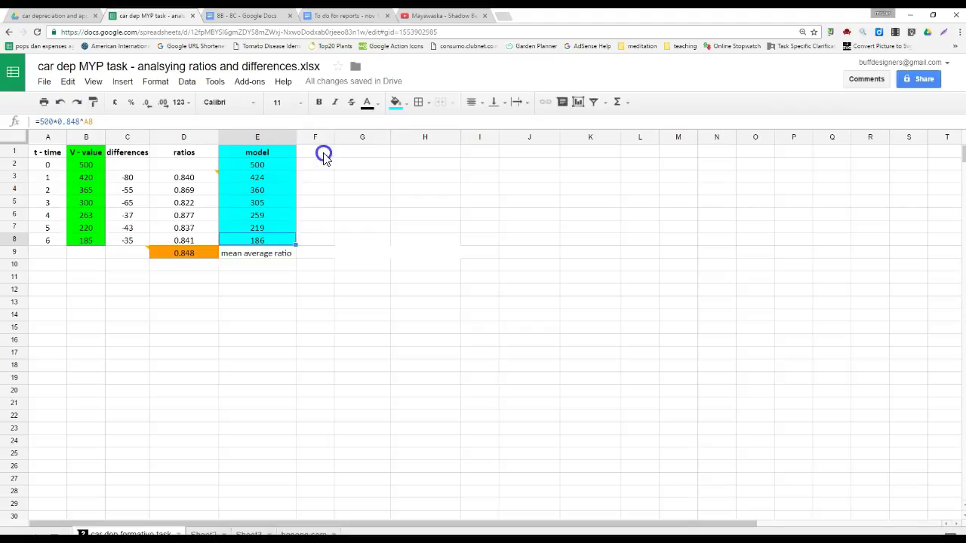
- Add the heading "error" in F1 and calculate the model value minus the original value in F2 with =E2-B2
left_click(324, 156)
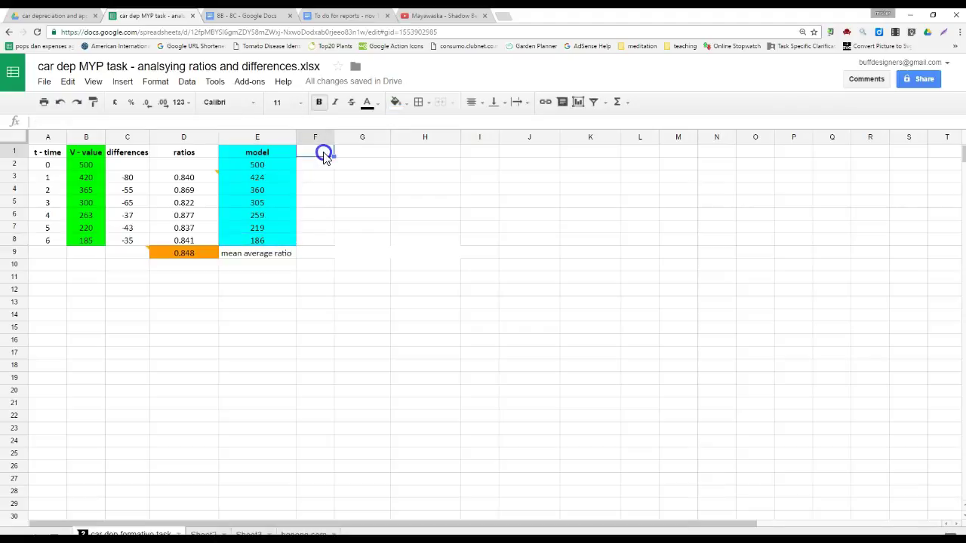
key("Return")
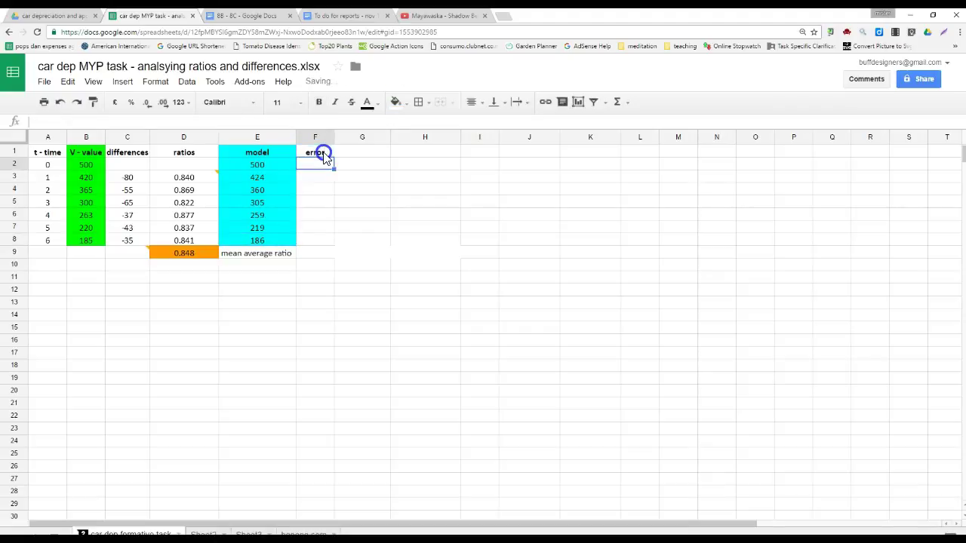
left_click(264, 169)
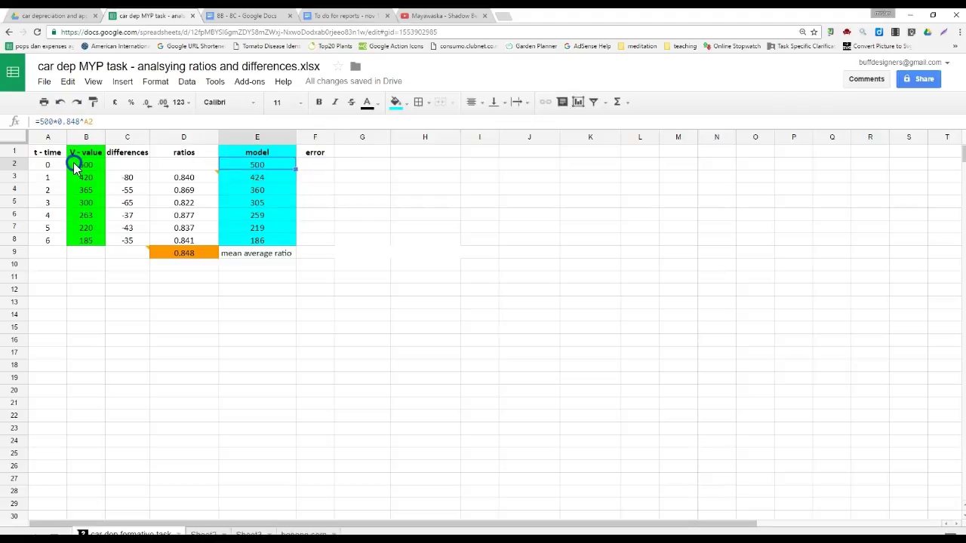
left_click(76, 167)
left_click(269, 168)
left_click(81, 161)
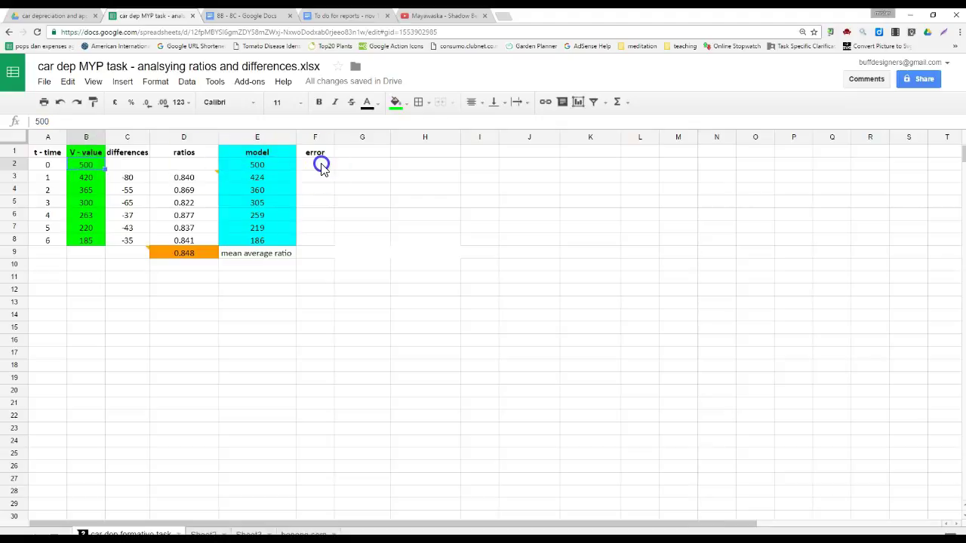
left_click(321, 166)
type("=")
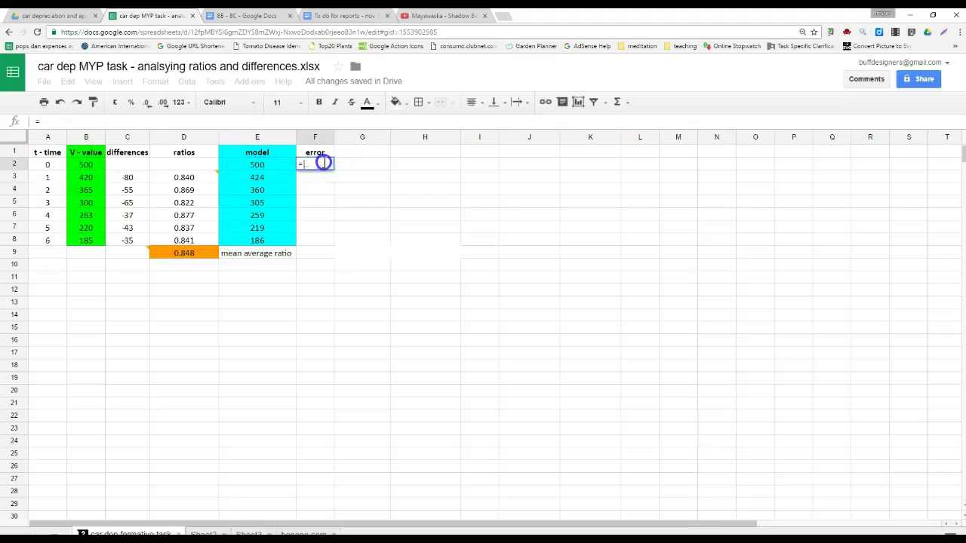
left_click(259, 166)
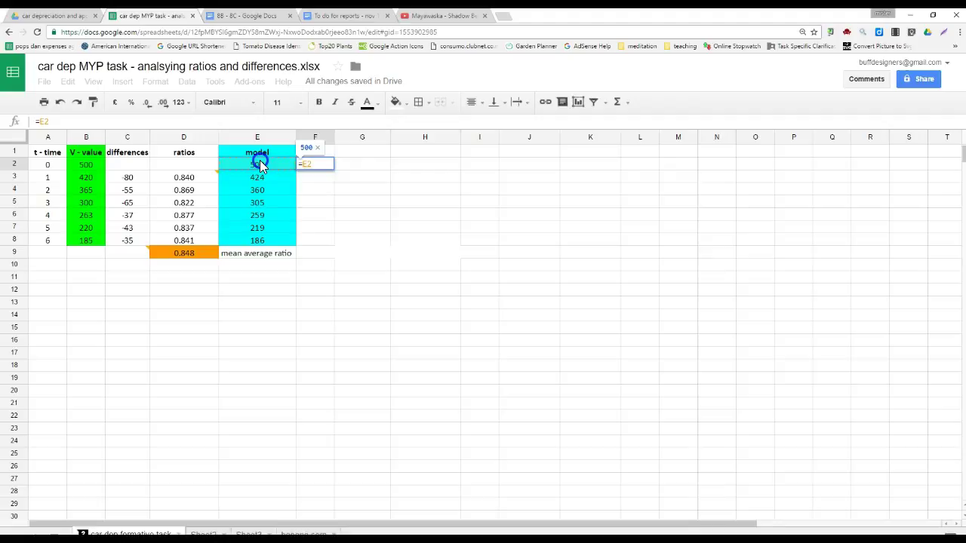
type("-")
left_click(88, 166)
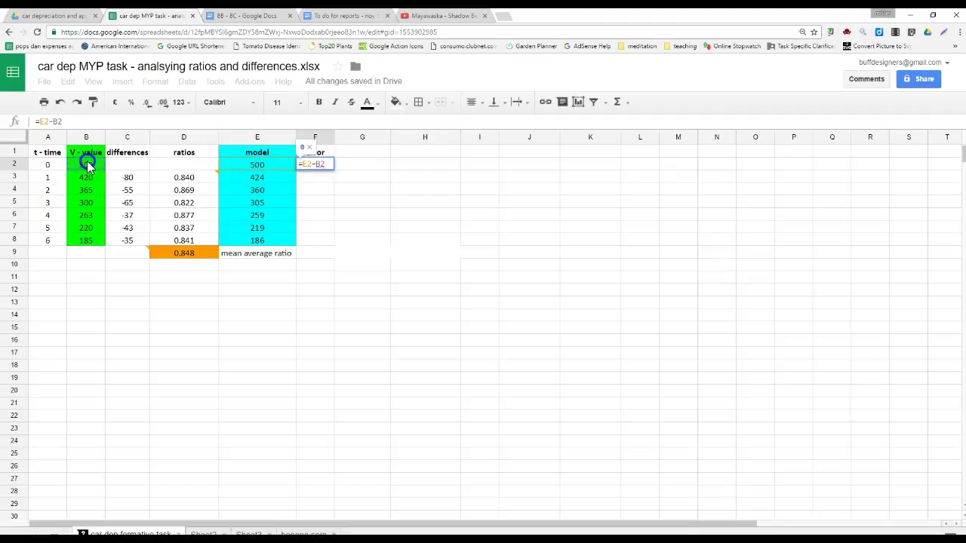
key("Return")
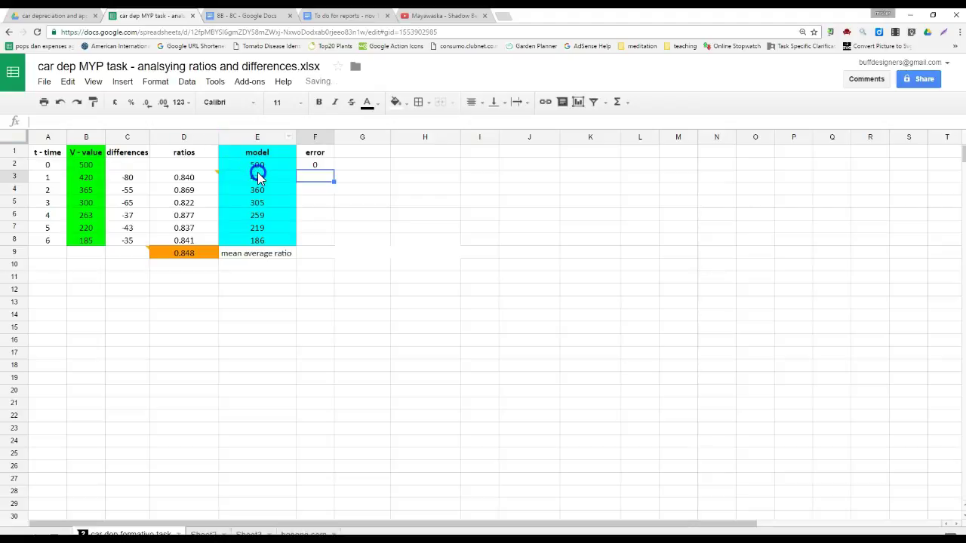
- Copy the error formula from F2 down through F8
left_click(325, 166)
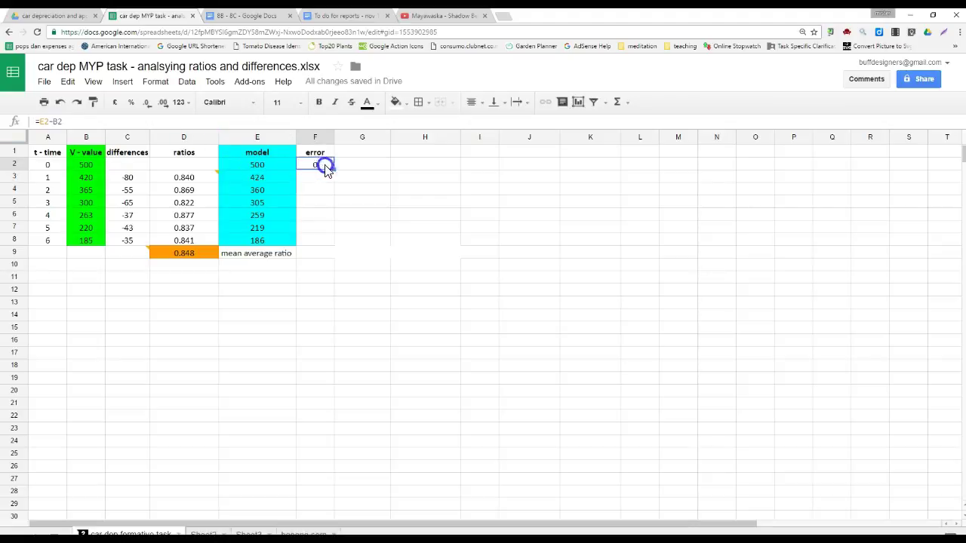
left_click_drag(333, 170, 332, 240)
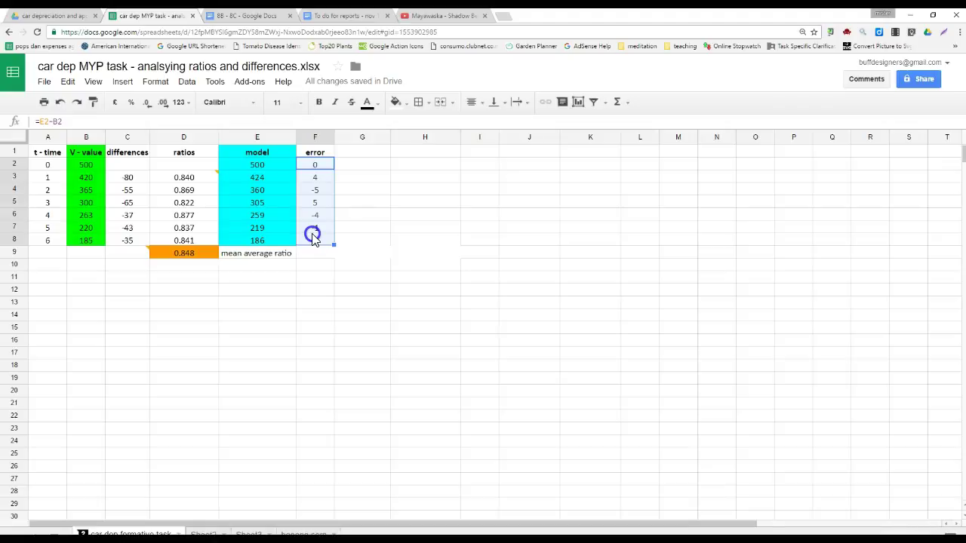
left_click(320, 193)
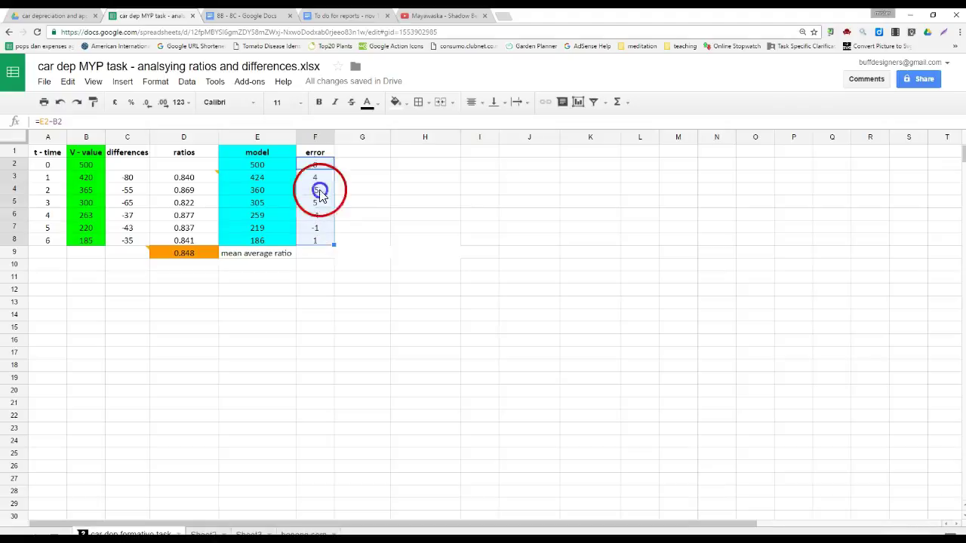
- Add the heading "absolute value of error" in G1 and widen column G to fit it
left_click(356, 154)
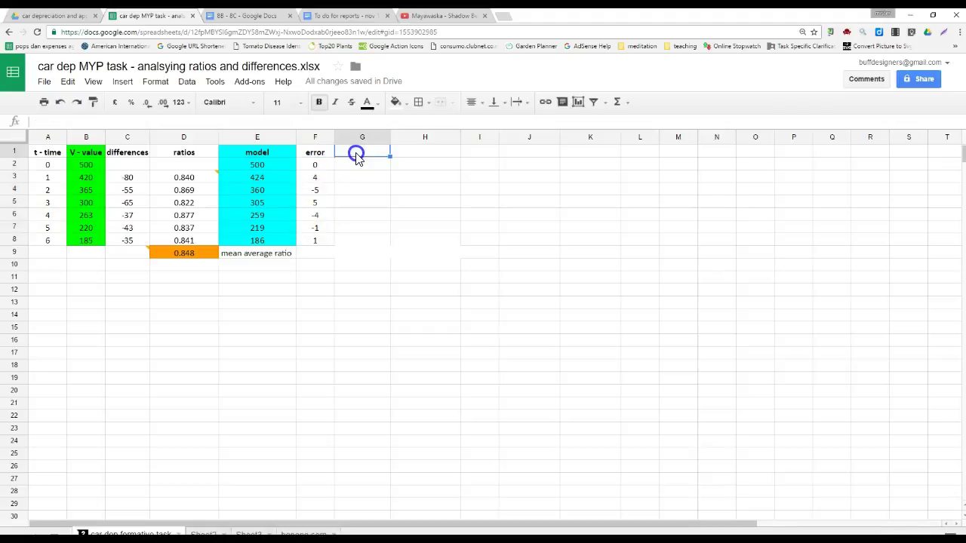
type("absol")
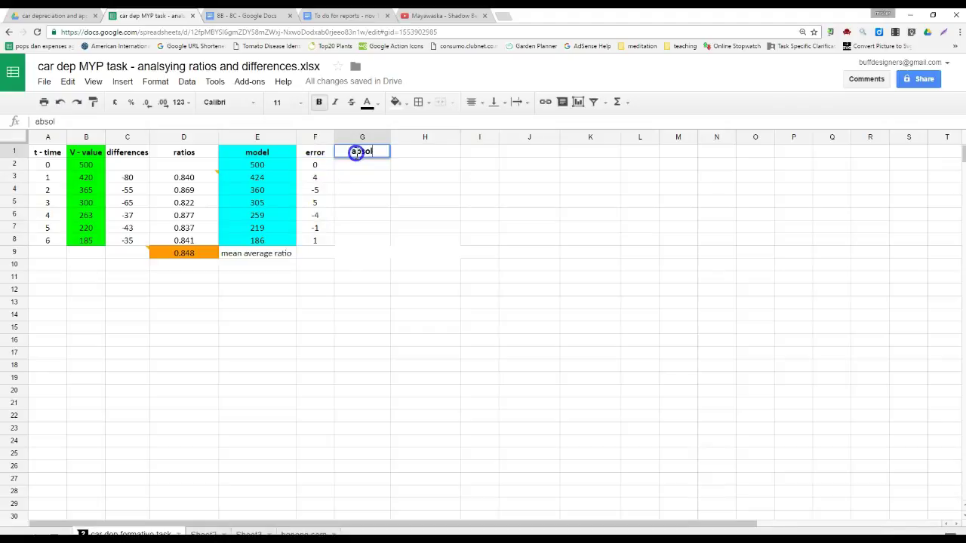
type("ute value of error")
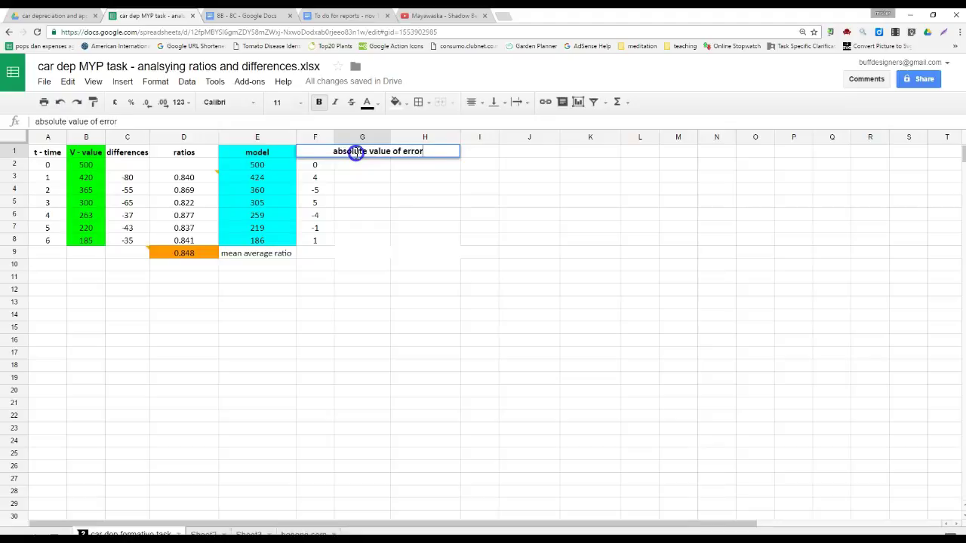
key("Return")
left_click(394, 138)
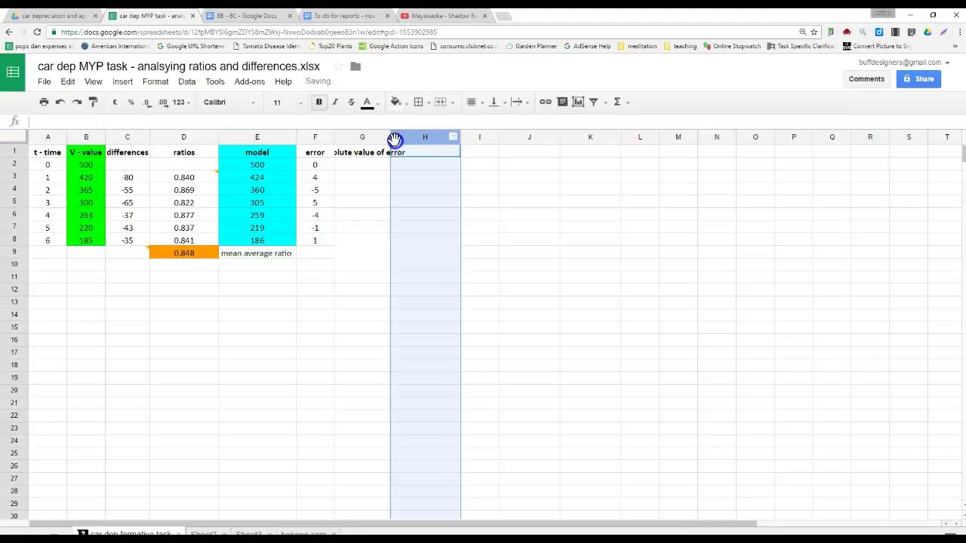
left_click_drag(382, 154, 453, 153)
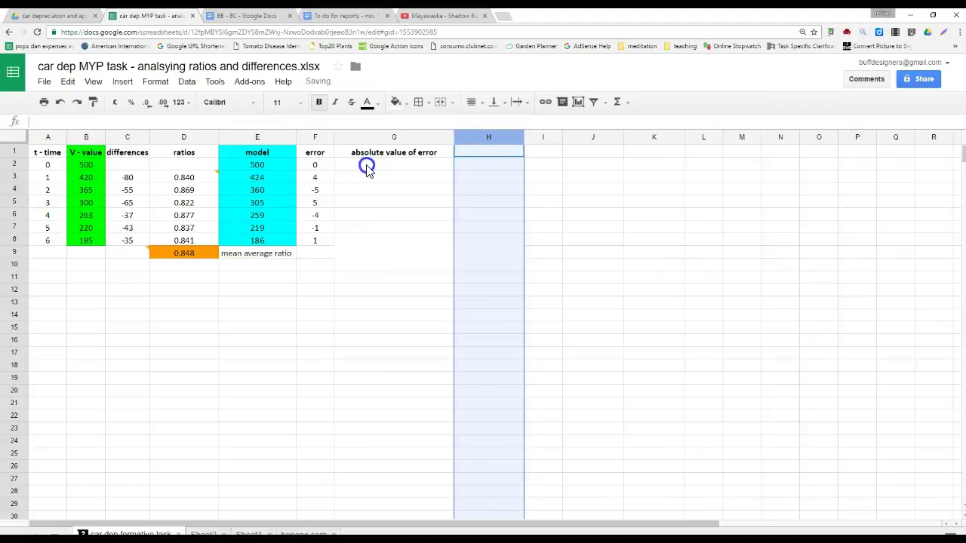
- Calculate the absolute value of the first error in G2 with =ABS(F2)
left_click(367, 166)
type("=abs")
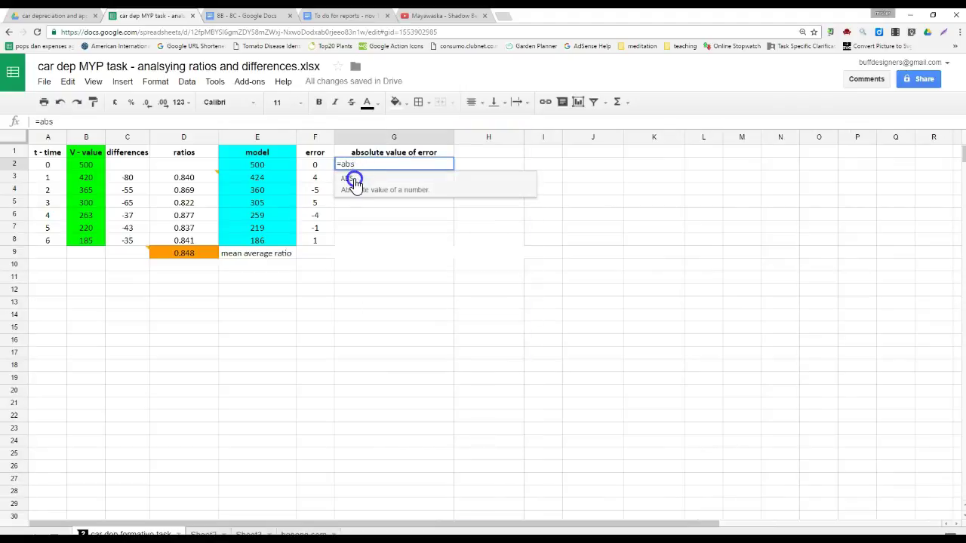
left_click(355, 183)
left_click(322, 166)
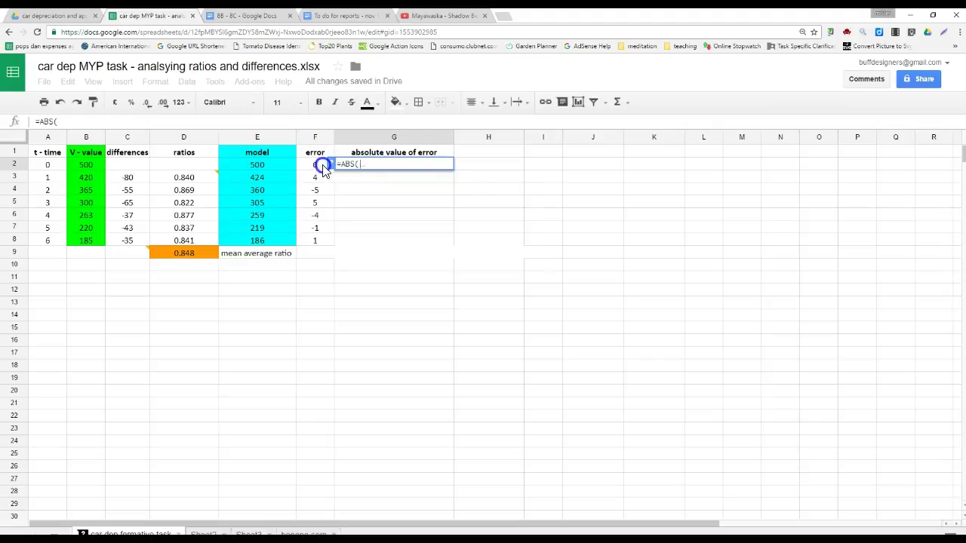
type(")")
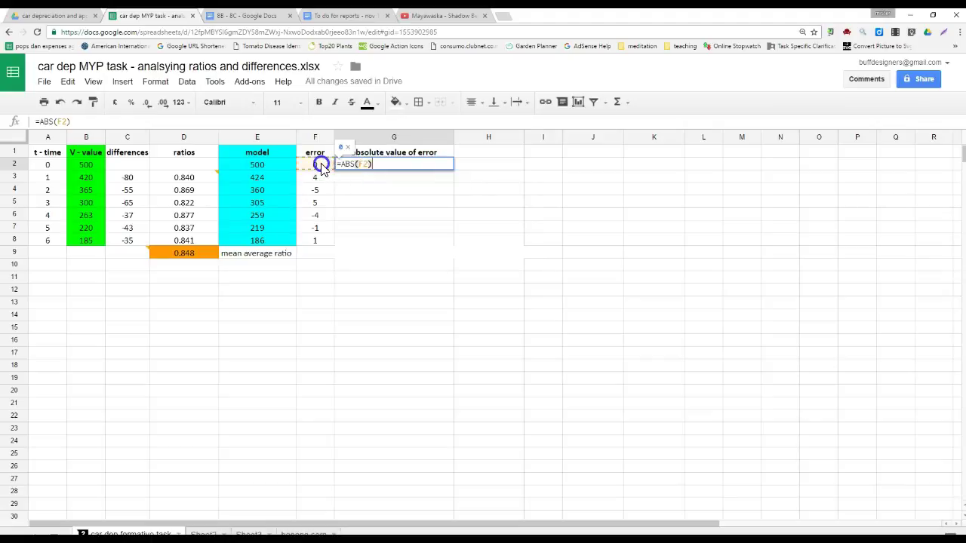
key("Return")
- Copy the absolute value formula from G2 down through G8
left_click(362, 158)
left_click(393, 165)
left_click_drag(455, 169, 432, 242)
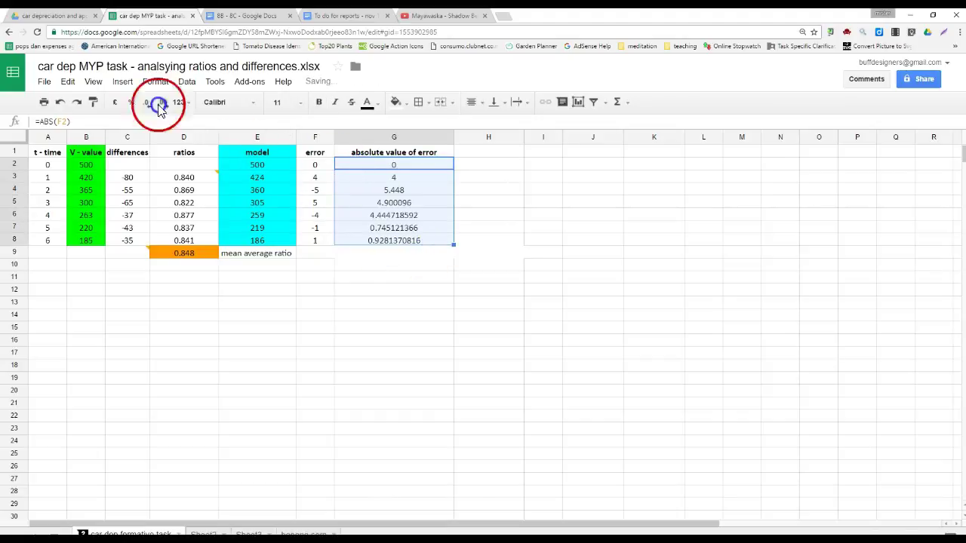
- Reduce the decimals of G2:G8 to whole numbers and narrow column G to the width of its heading
left_click(147, 102)
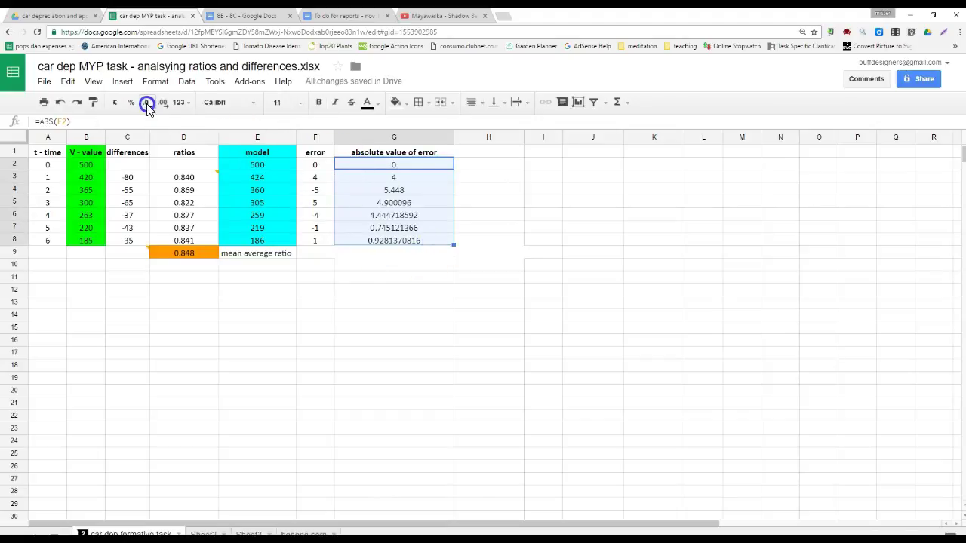
left_click(319, 291)
left_click_drag(453, 137, 423, 136)
left_click(436, 156)
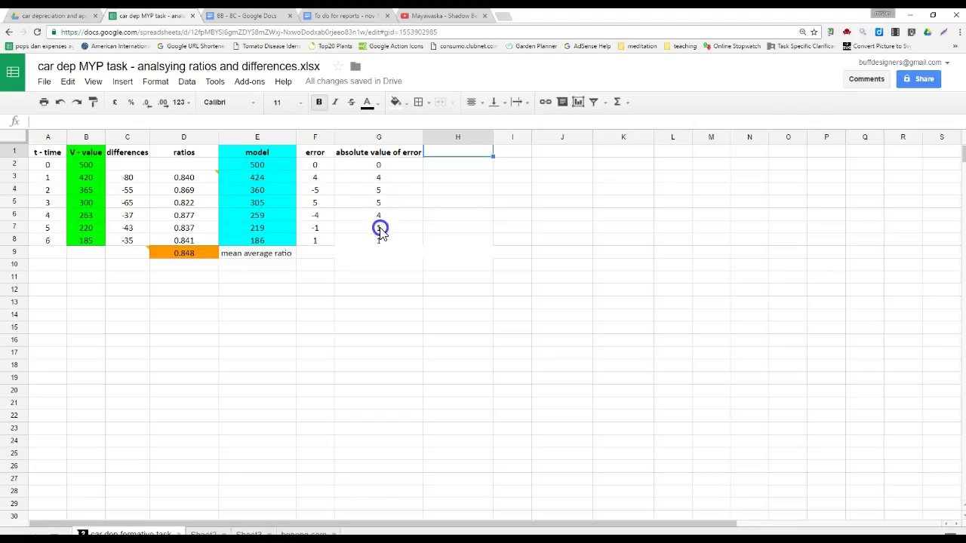
- Enter the heading "% error" in H1
double_click(447, 150)
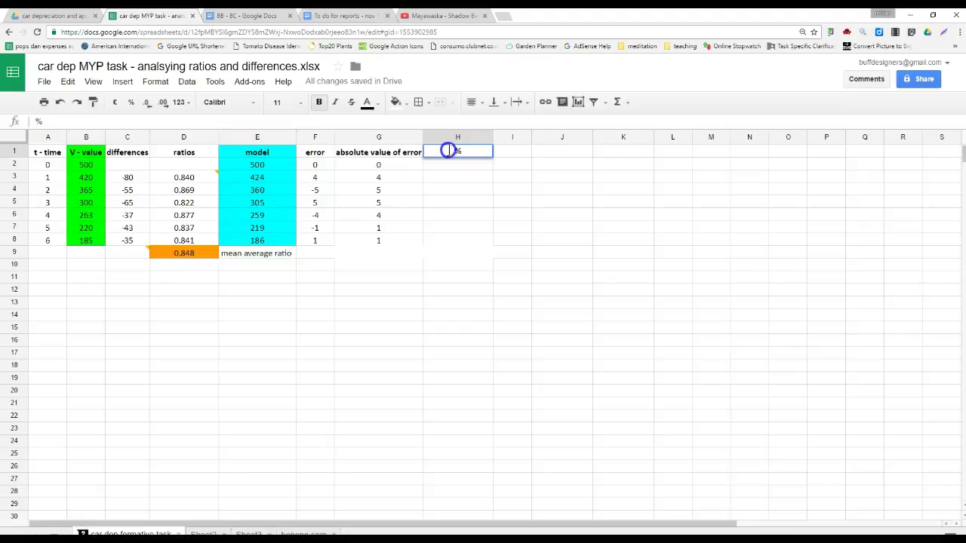
type("%")
key("Return")
left_click(477, 154)
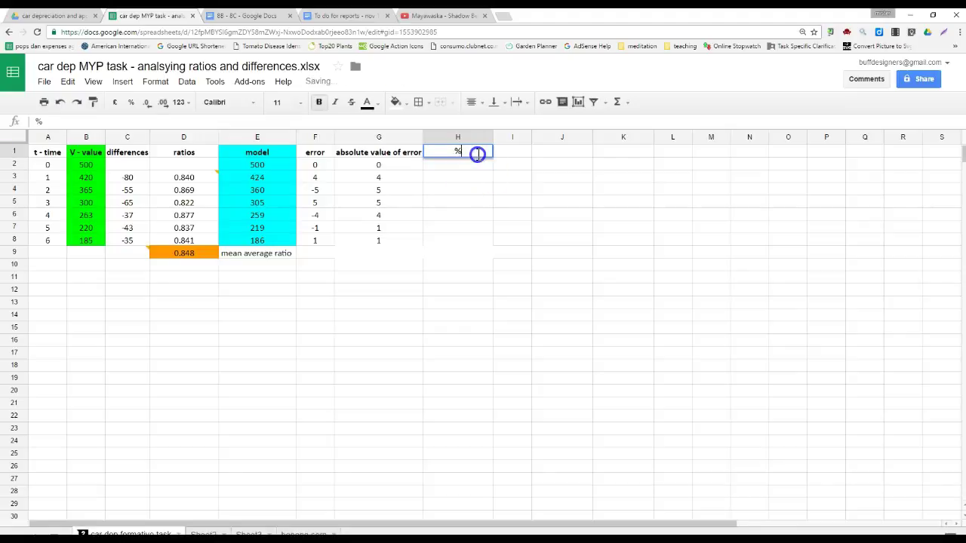
type("error")
key("Return")
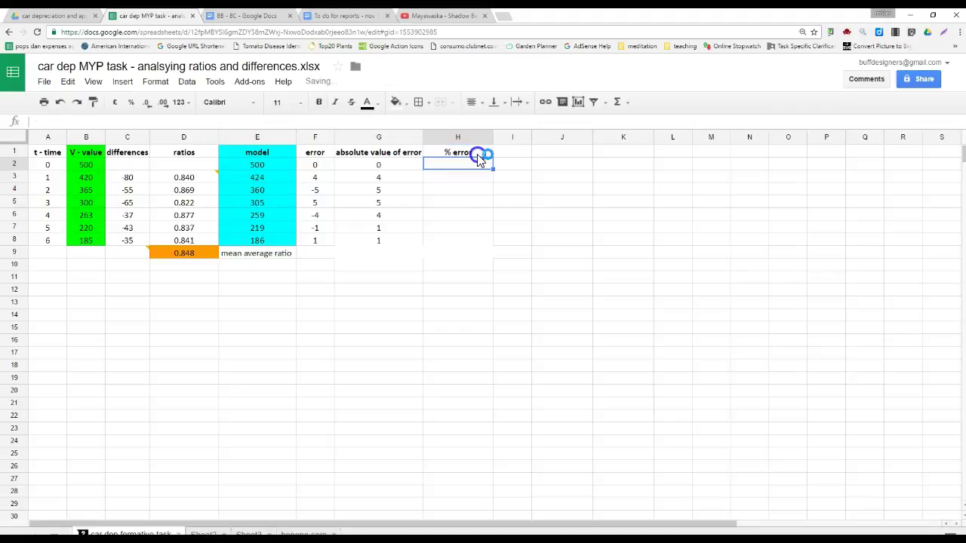
- Calculate the first percentage error in H2 from the absolute error and the original value with =G2/B2*100
left_click(85, 166)
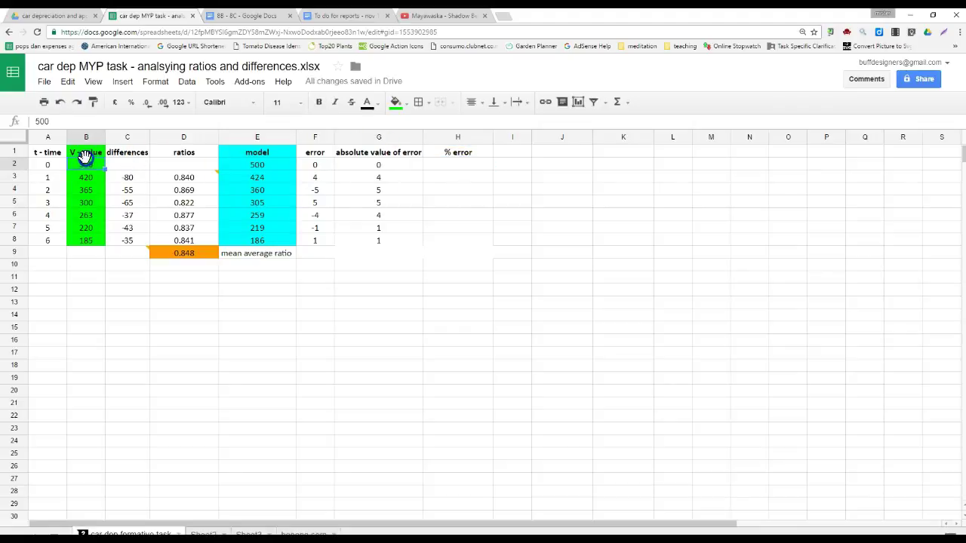
left_click(468, 170)
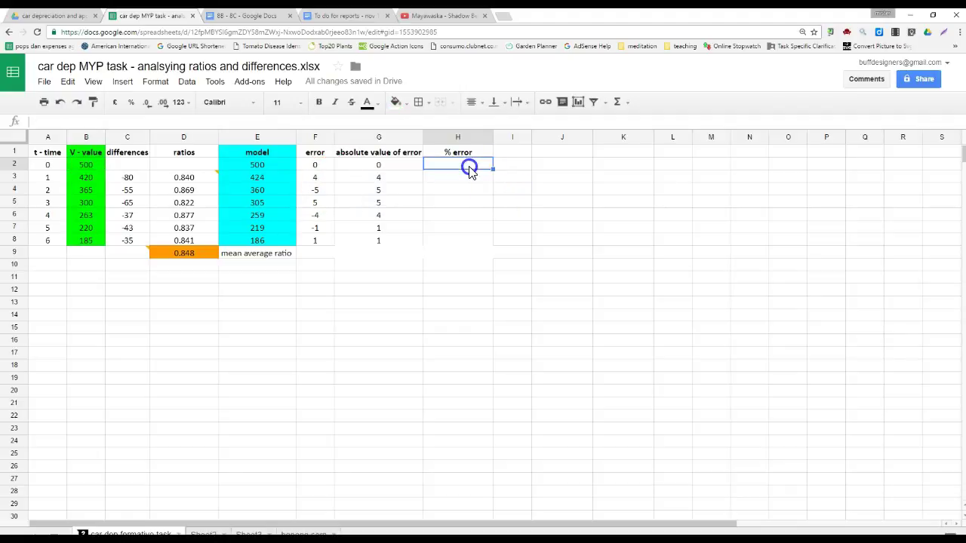
type("=")
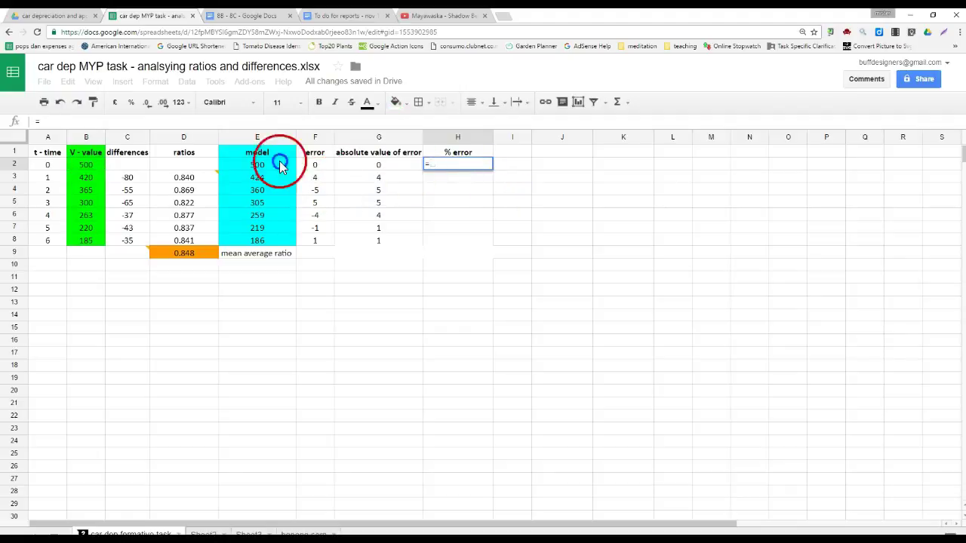
left_click(384, 166)
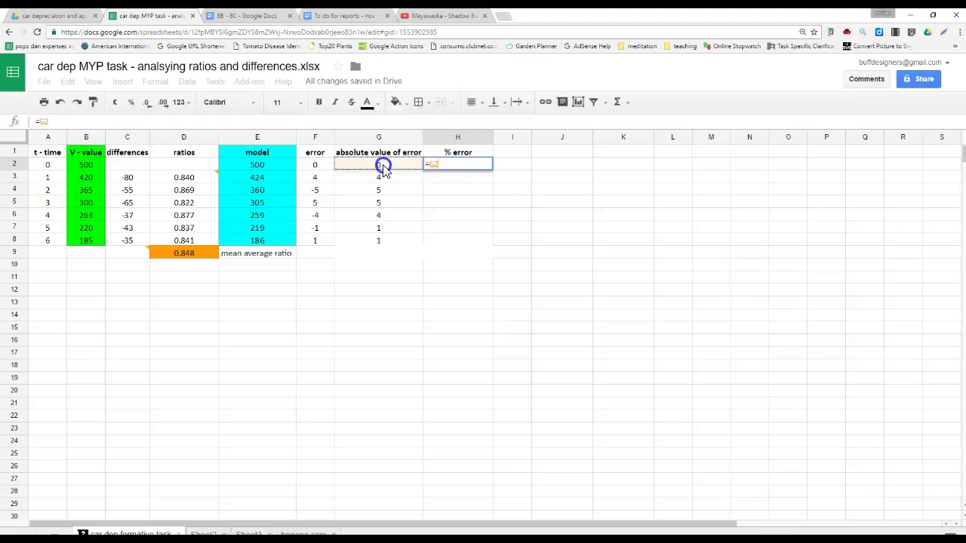
type("/")
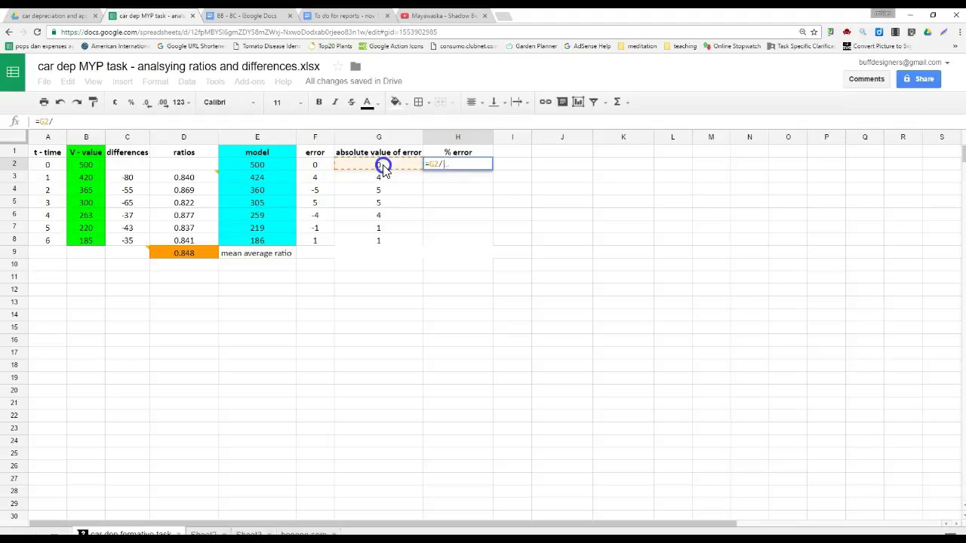
left_click(92, 165)
type("*")
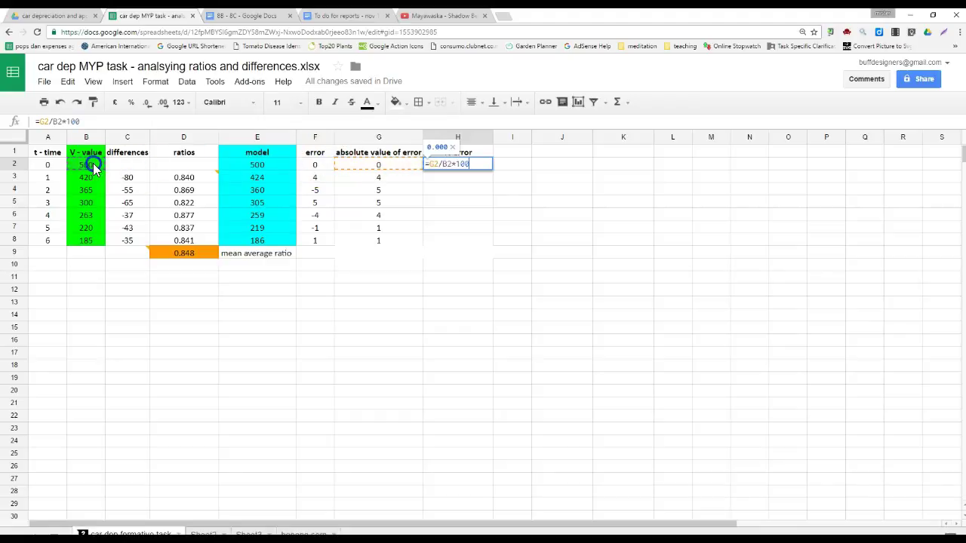
type("100")
key("Return")
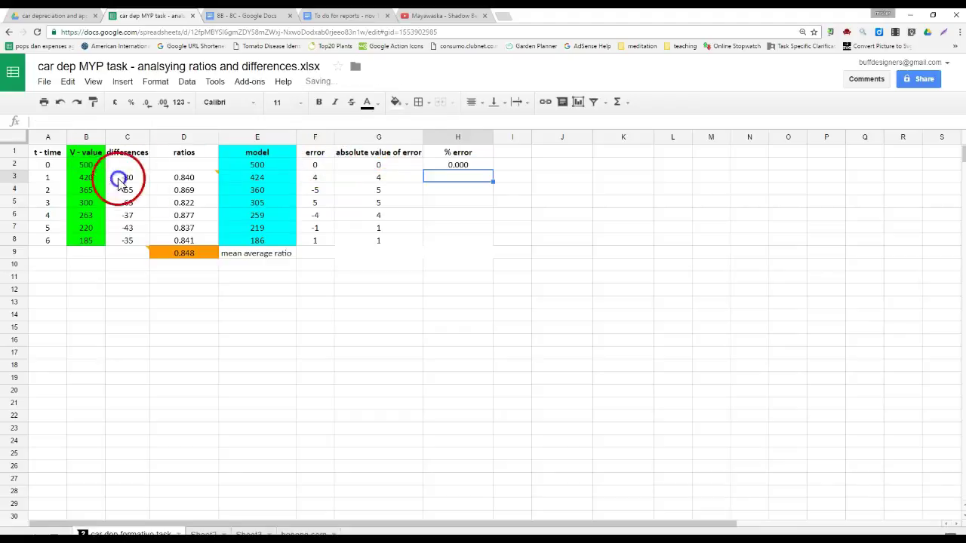
- Copy the percentage error formula from H2 down through H8 and display column H with two decimal places
left_click(441, 168)
left_click(492, 168)
left_click_drag(492, 170, 488, 241)
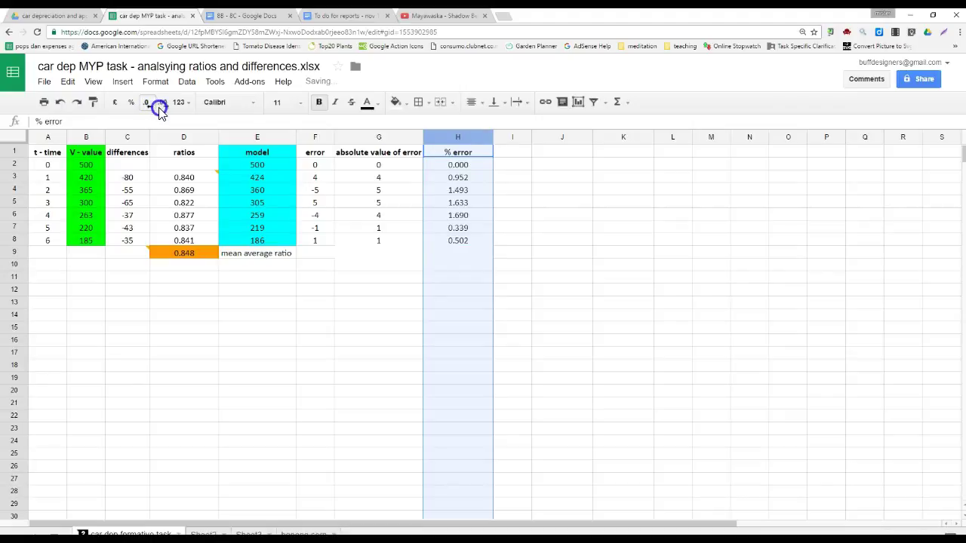
left_click(158, 107)
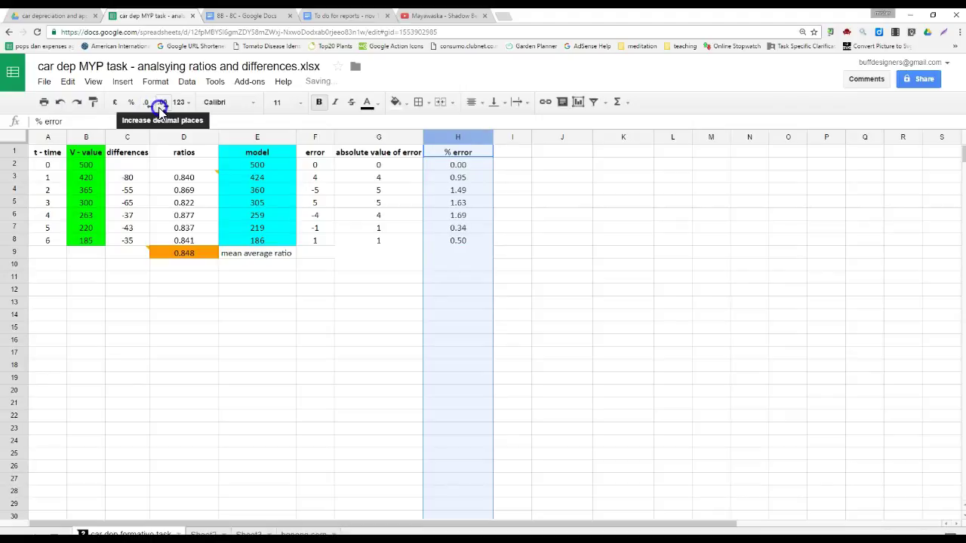
left_click(342, 319)
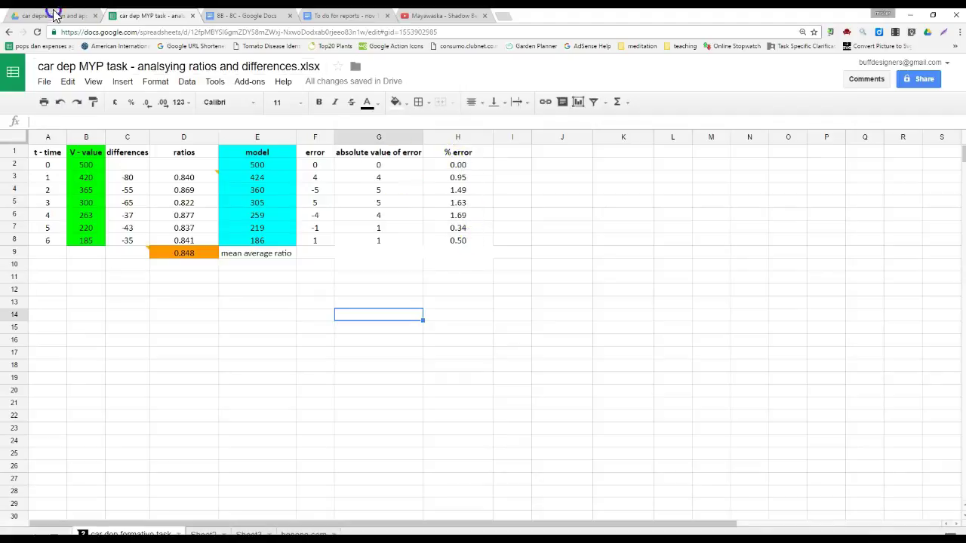
- Examine the model formula in E2 and error columns F to H against the questions in the car depreciation task document
double_click(253, 166)
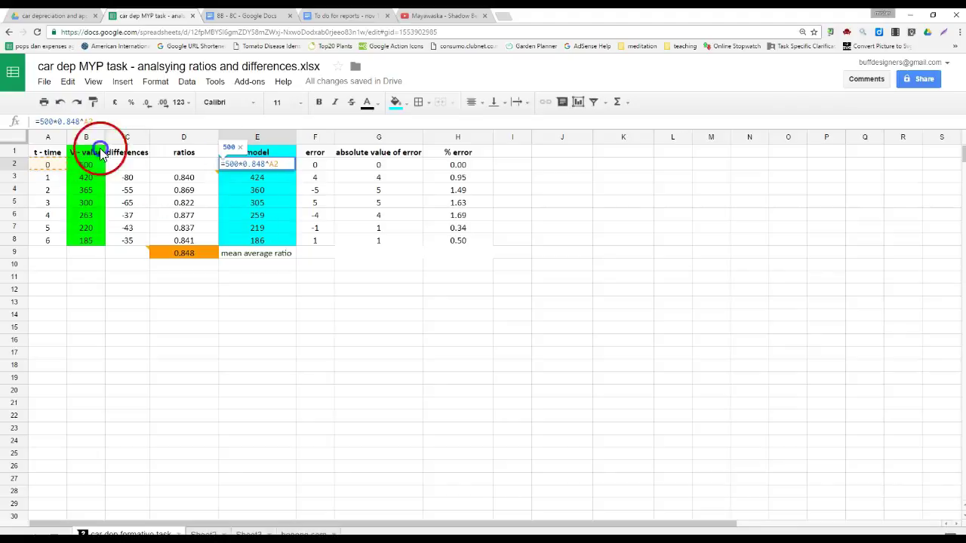
left_click(51, 19)
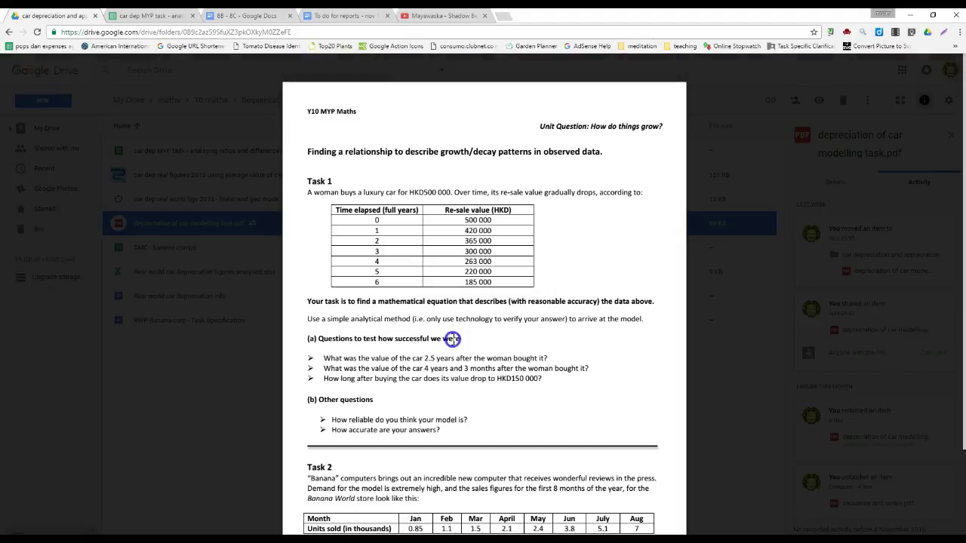
left_click(162, 21)
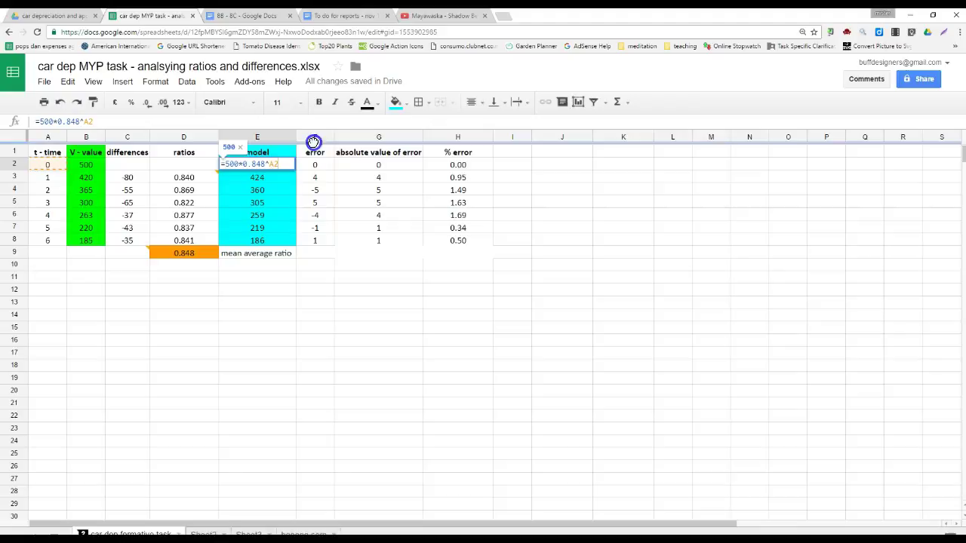
left_click_drag(314, 142, 458, 141)
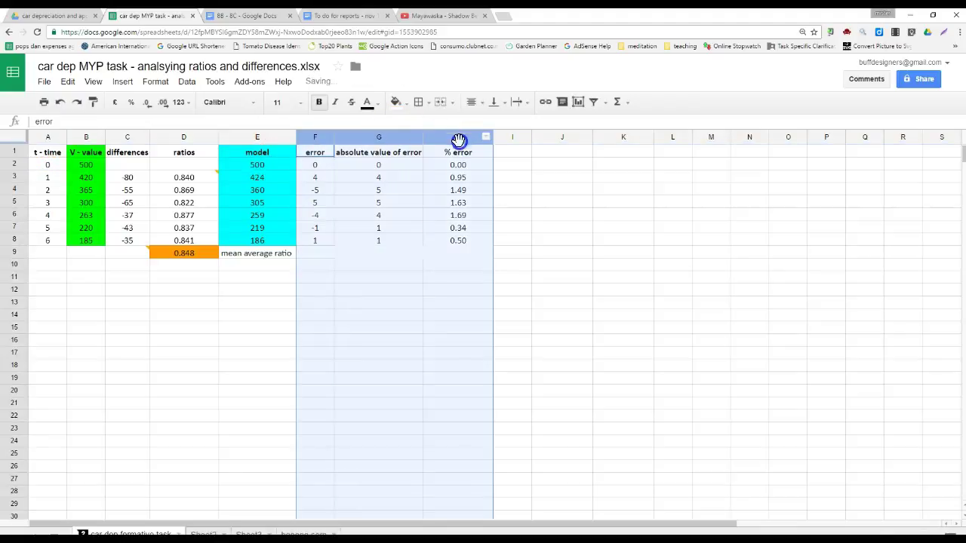
left_click(43, 21)
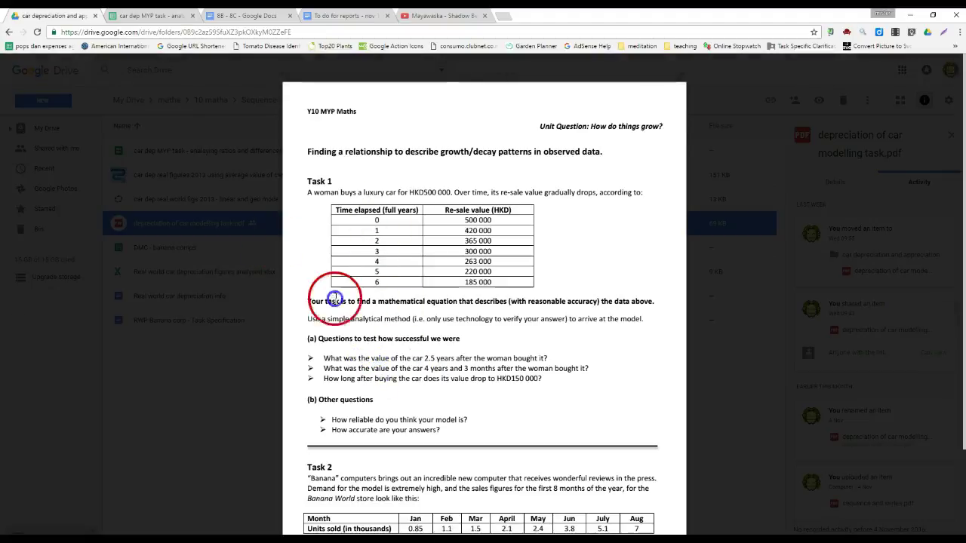
left_click(153, 17)
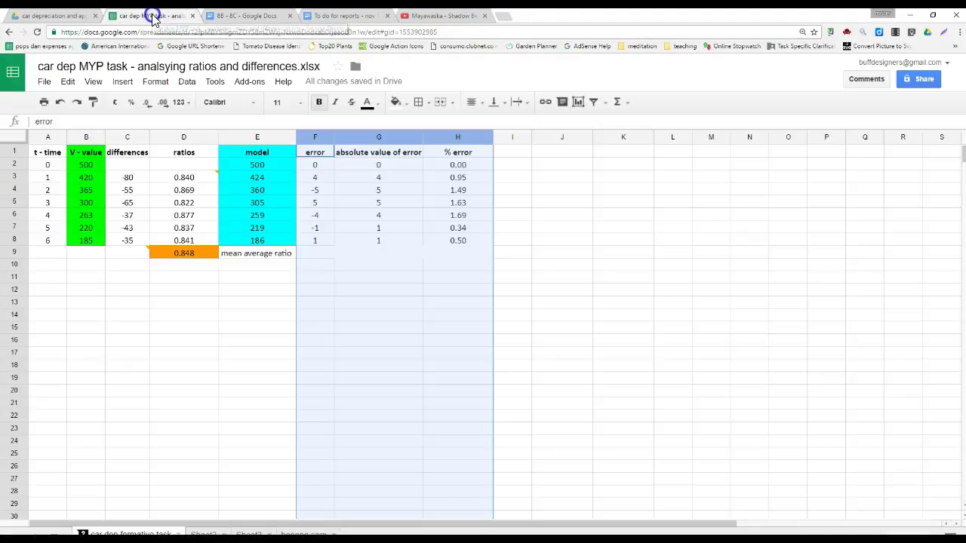
left_click(20, 202)
right_click(20, 202)
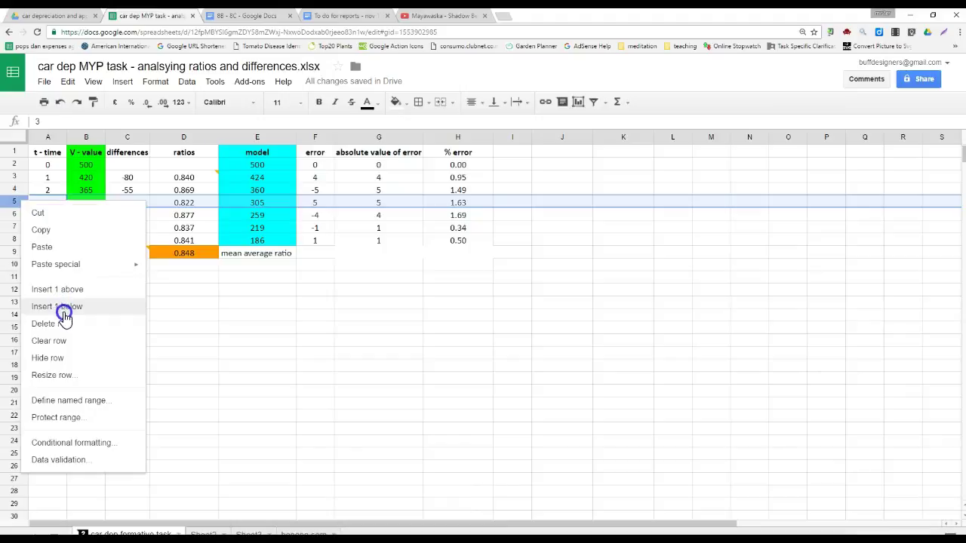
left_click(352, 375)
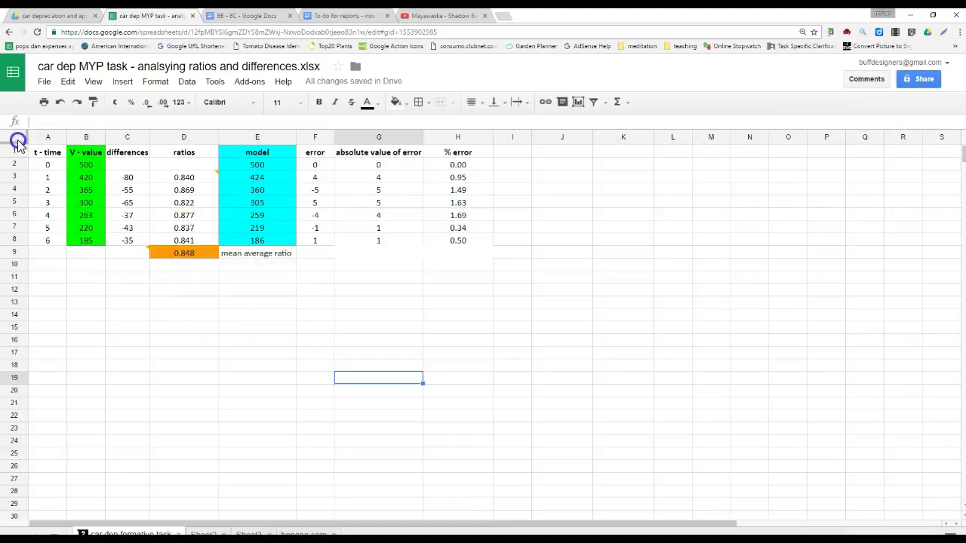
- Copy the entire contents of the car depreciation sheet into a new sheet and check the task document's part (a) questions
left_click(18, 141)
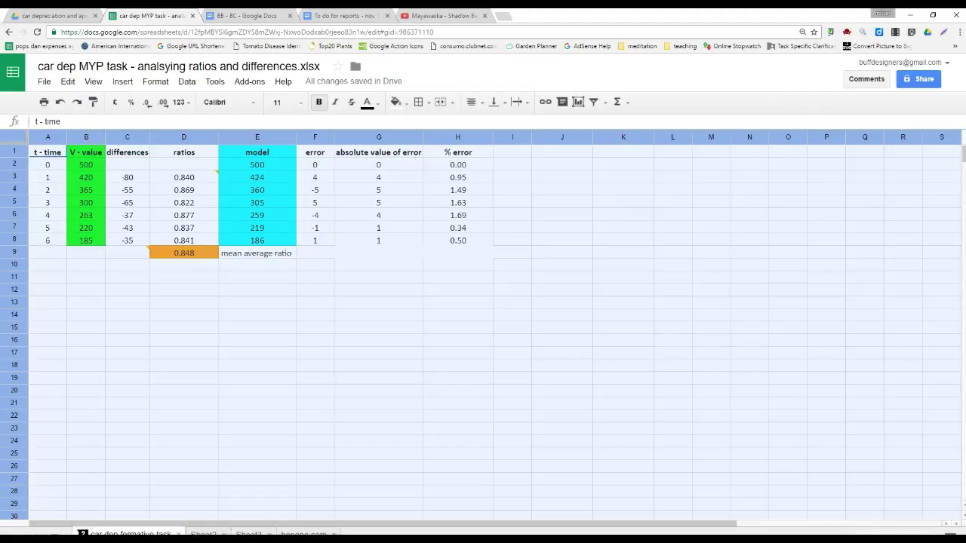
left_click(15, 534)
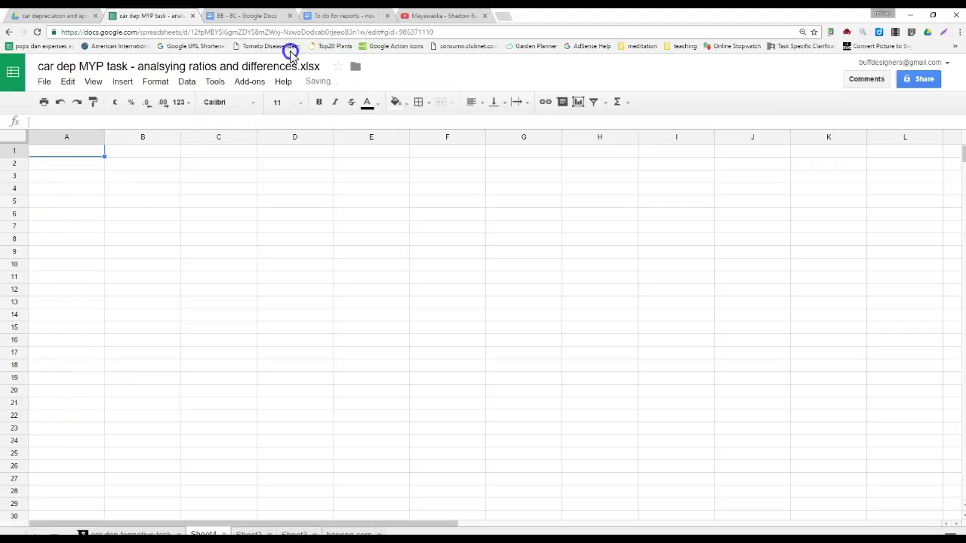
left_click(65, 15)
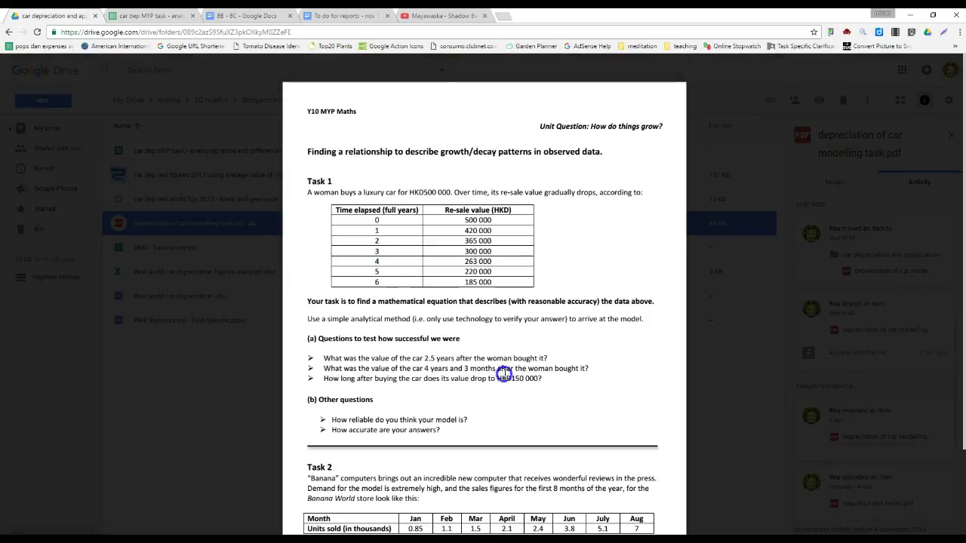
left_click(142, 16)
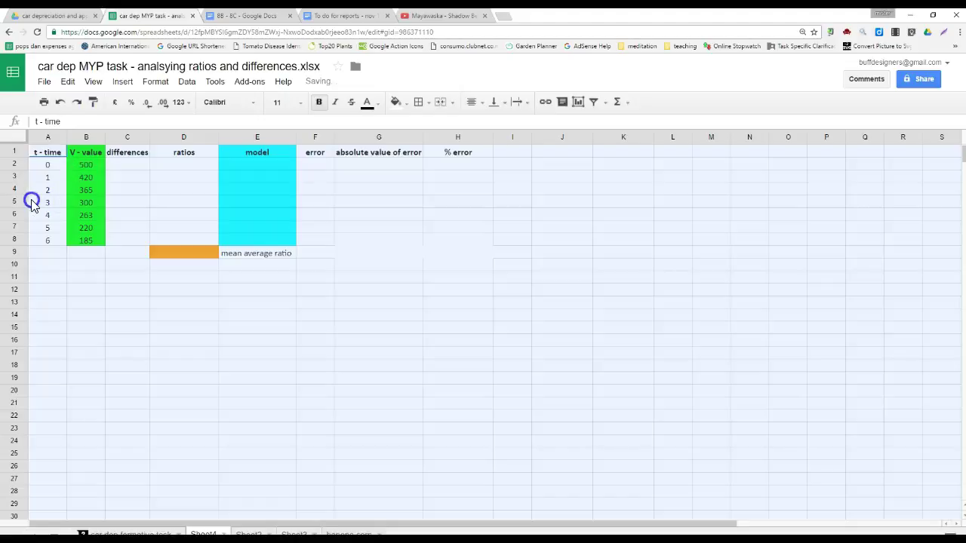
- Insert a blank row above the time 3 row and enter 2.5 as the time in A5
left_click(14, 203)
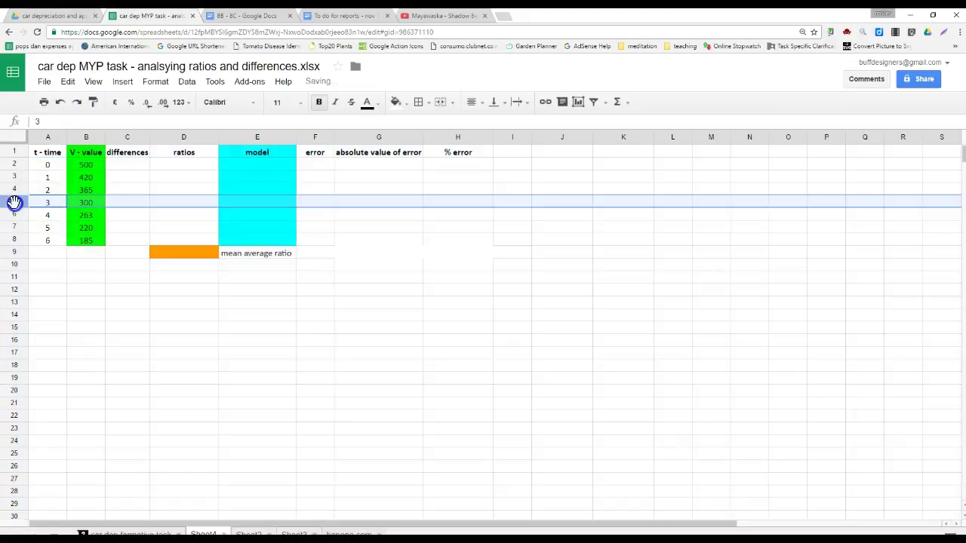
right_click(14, 203)
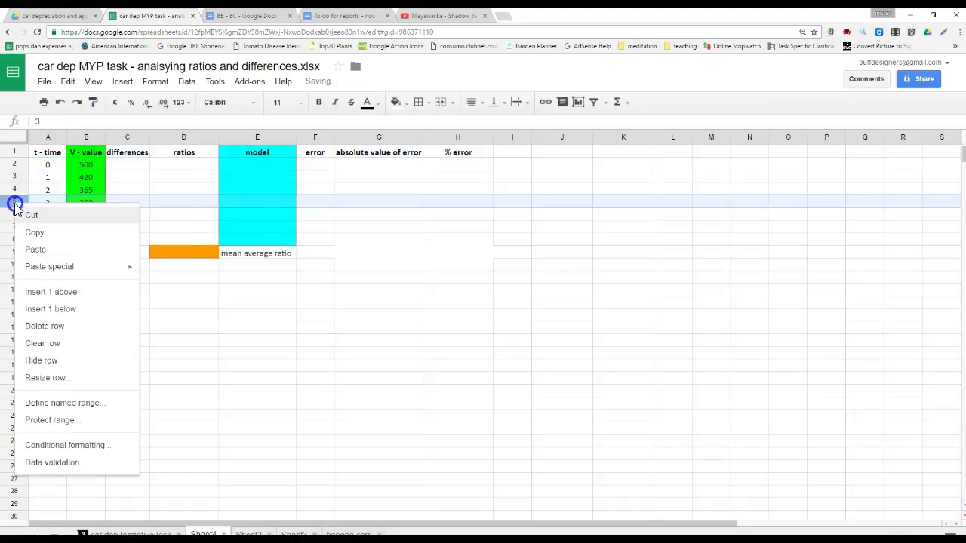
left_click(39, 295)
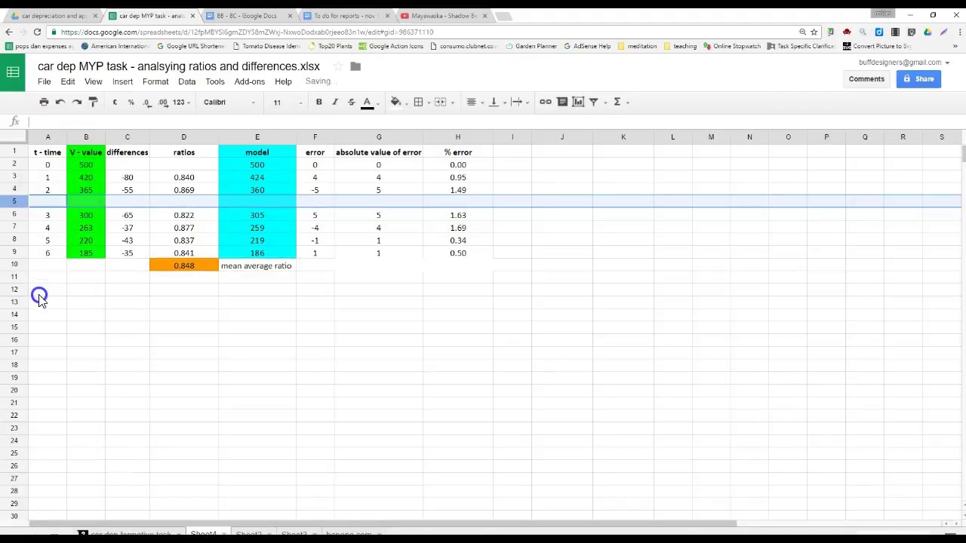
left_click(57, 206)
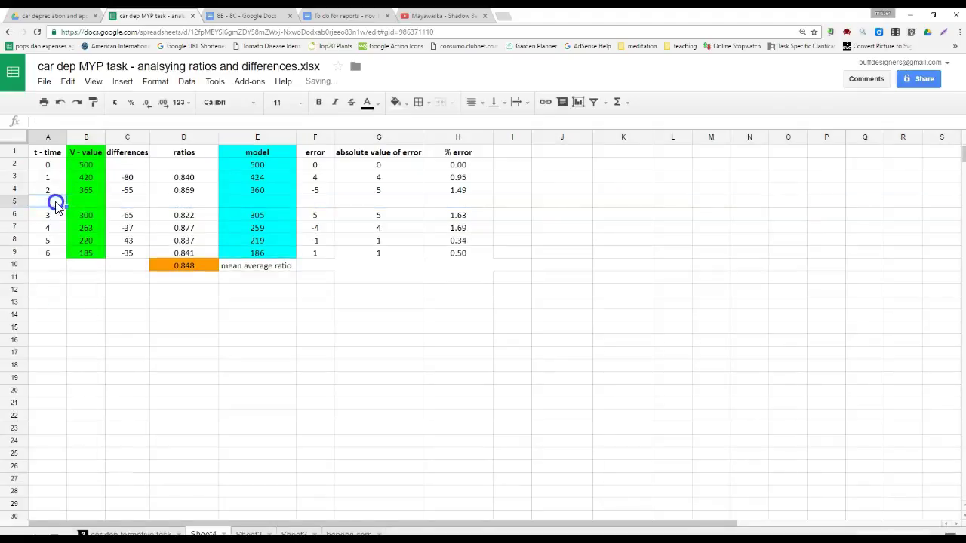
type("2.5")
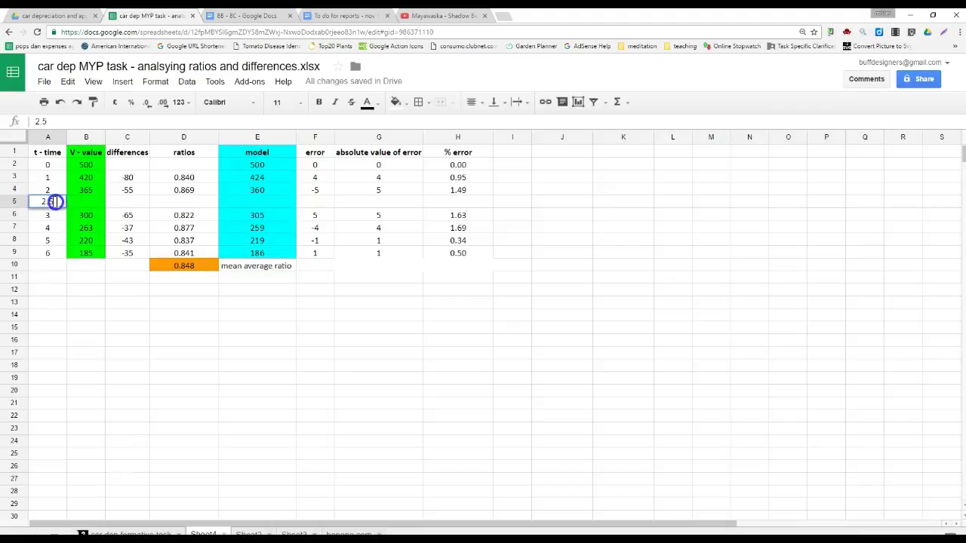
- Copy the model formula from E4 down into E5 to calculate the car's value at 2.5 years
left_click(249, 201)
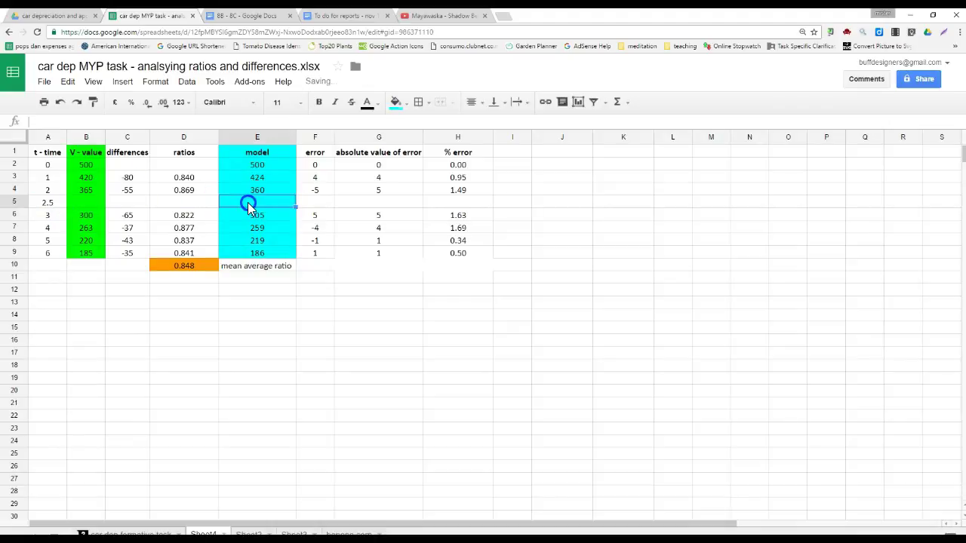
left_click(258, 192)
double_click(259, 192)
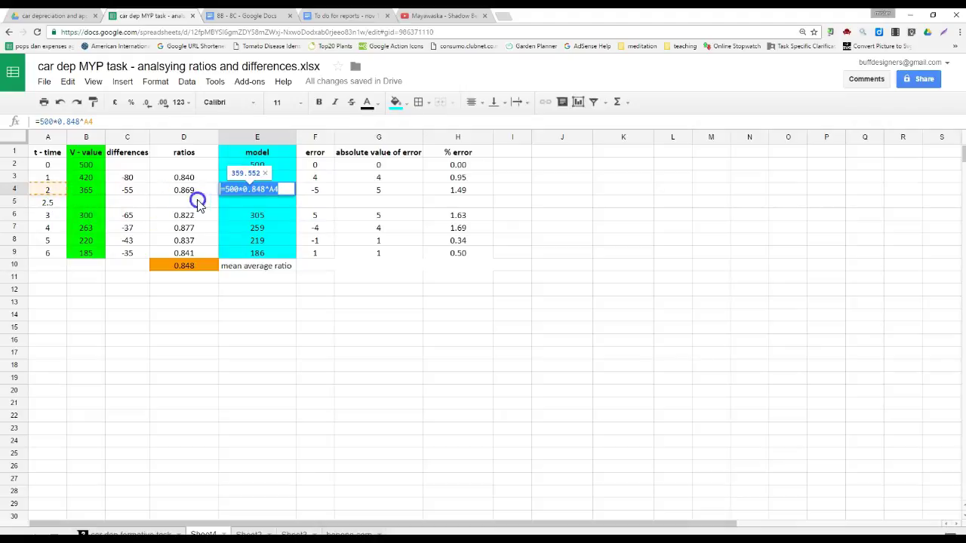
key("Escape")
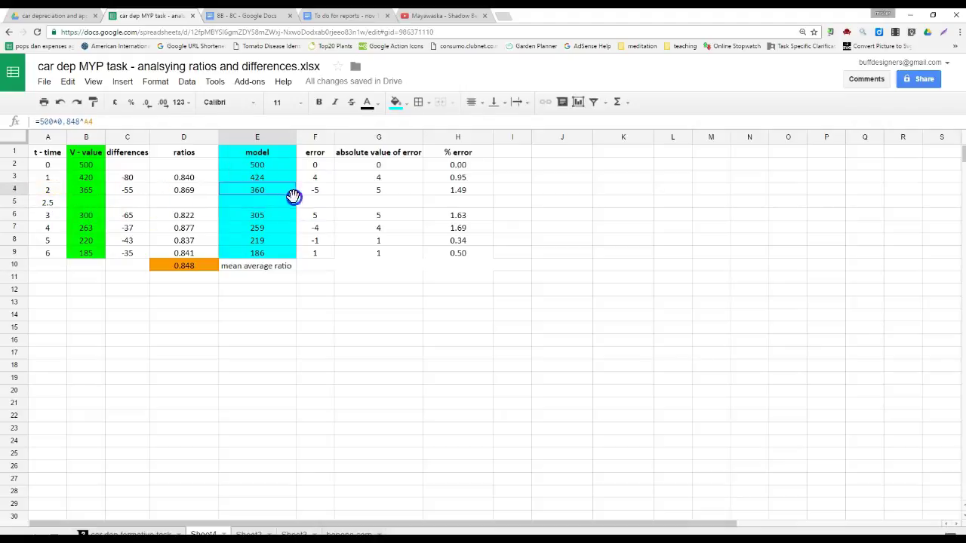
left_click_drag(295, 201, 291, 201)
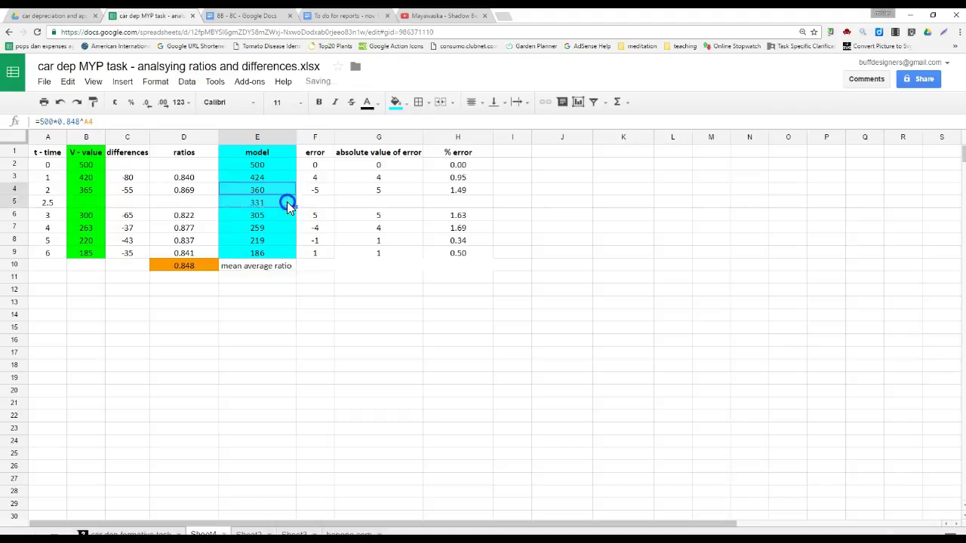
- Highlight the model value in E5 and the time in A5 with a cornflower blue fill
left_click(406, 105)
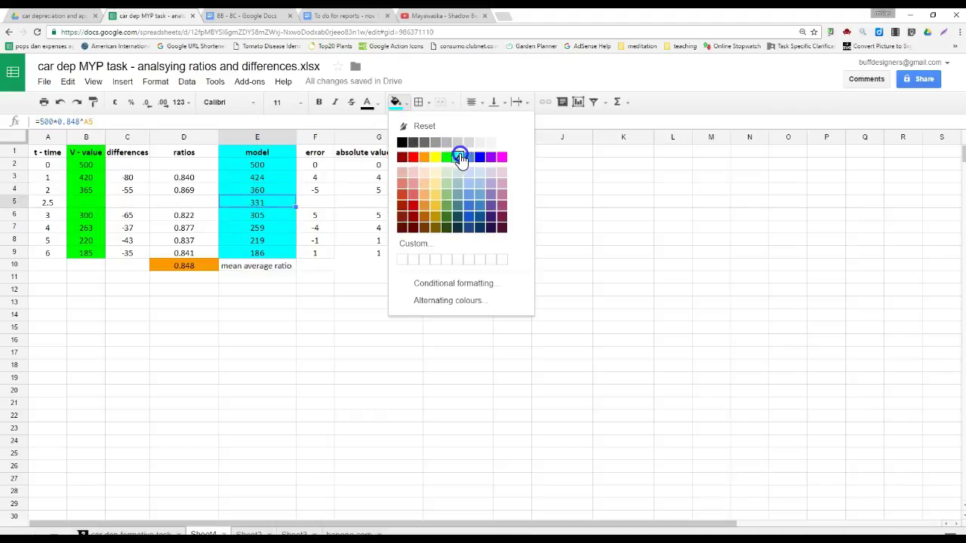
left_click(467, 157)
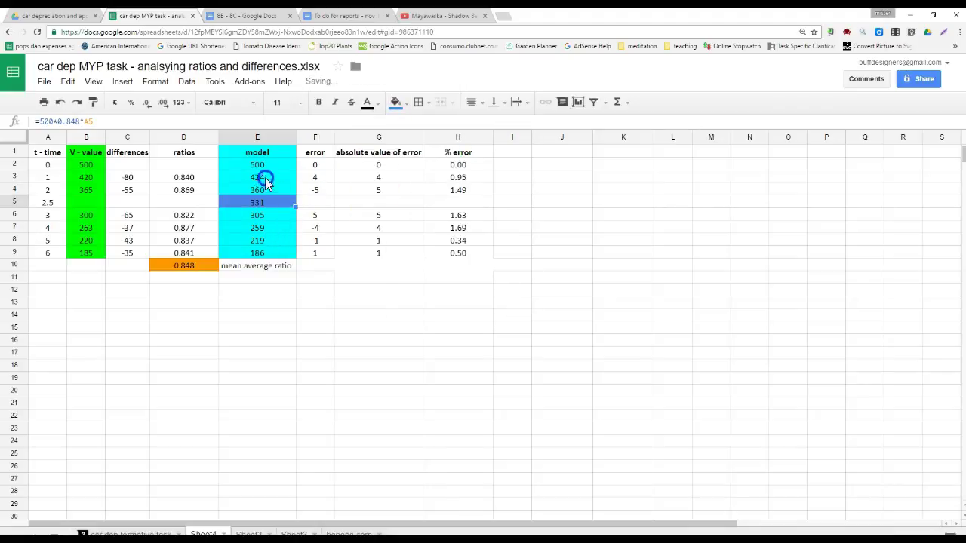
left_click(49, 204)
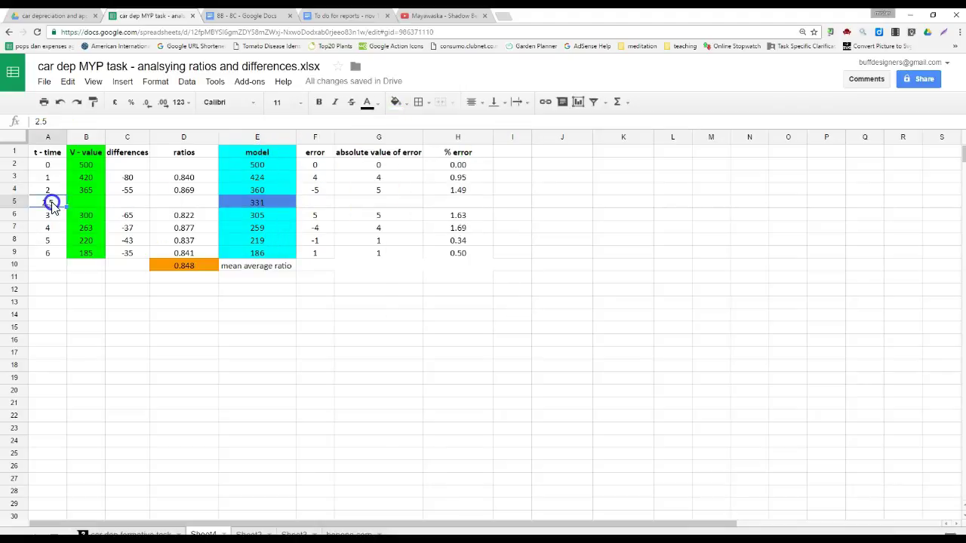
left_click(404, 107)
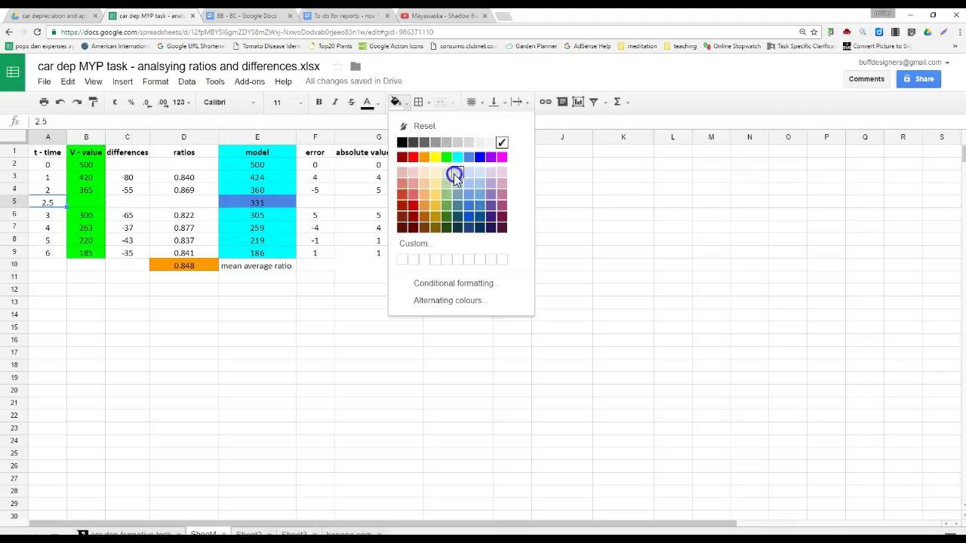
left_click(470, 157)
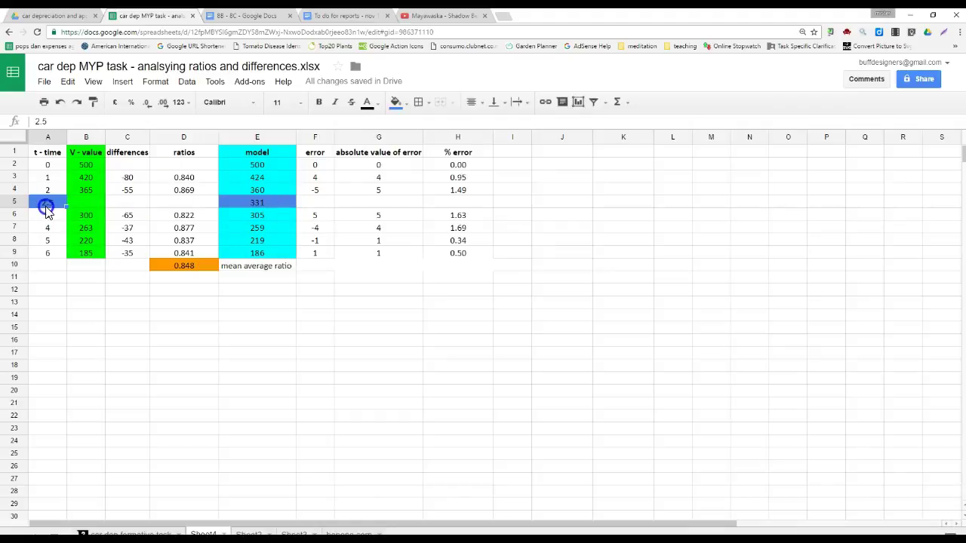
- Insert a blank row above the time 5 row and enter 4.25 in A8 for the task's 4 years and 3 months
left_click(50, 240)
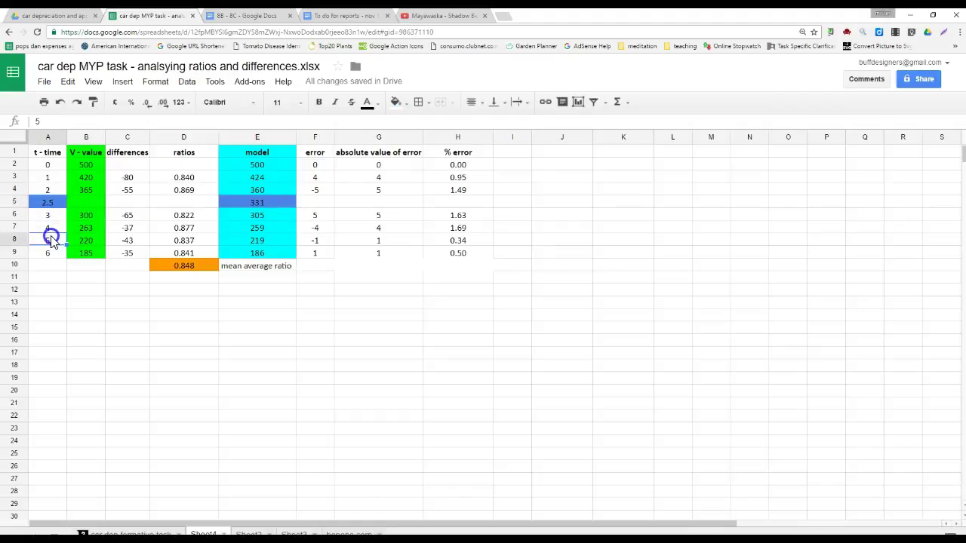
right_click(50, 241)
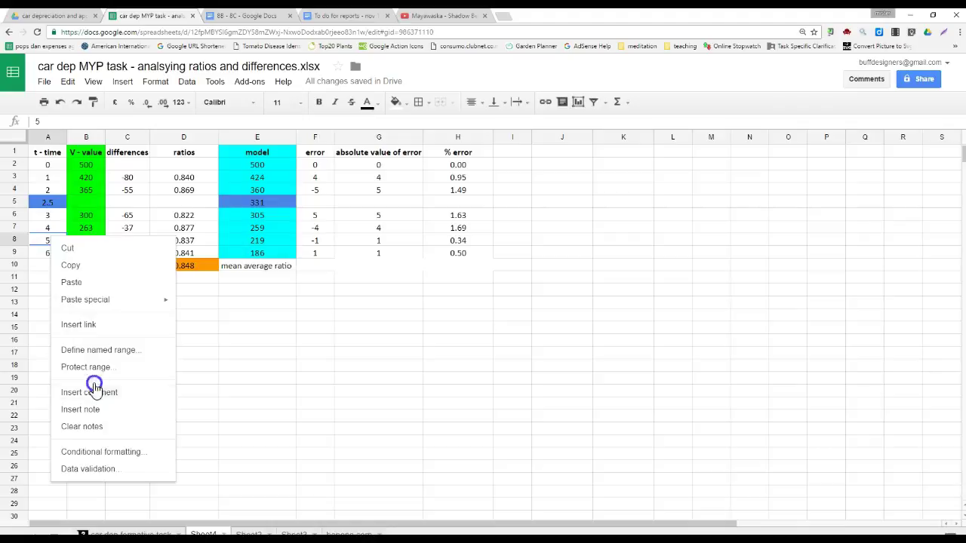
left_click(7, 240)
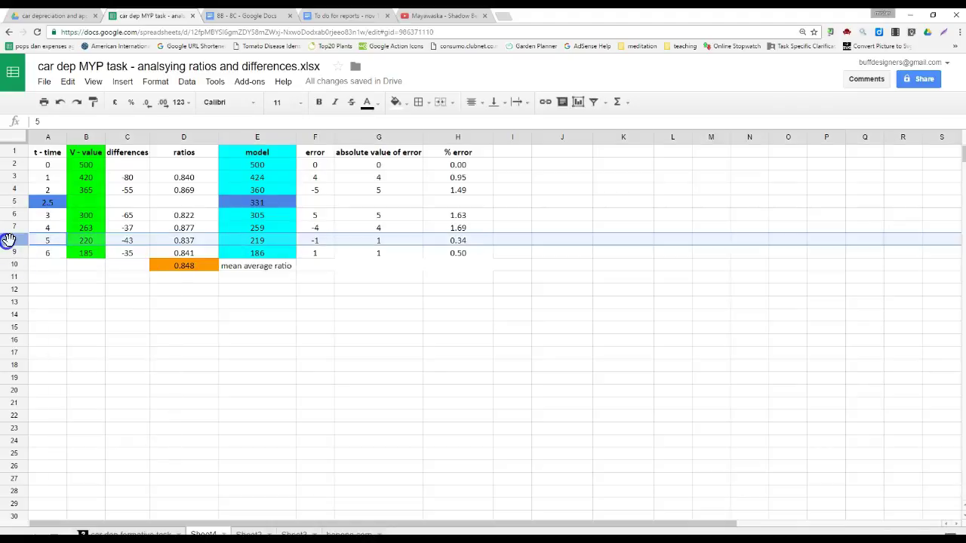
right_click(7, 240)
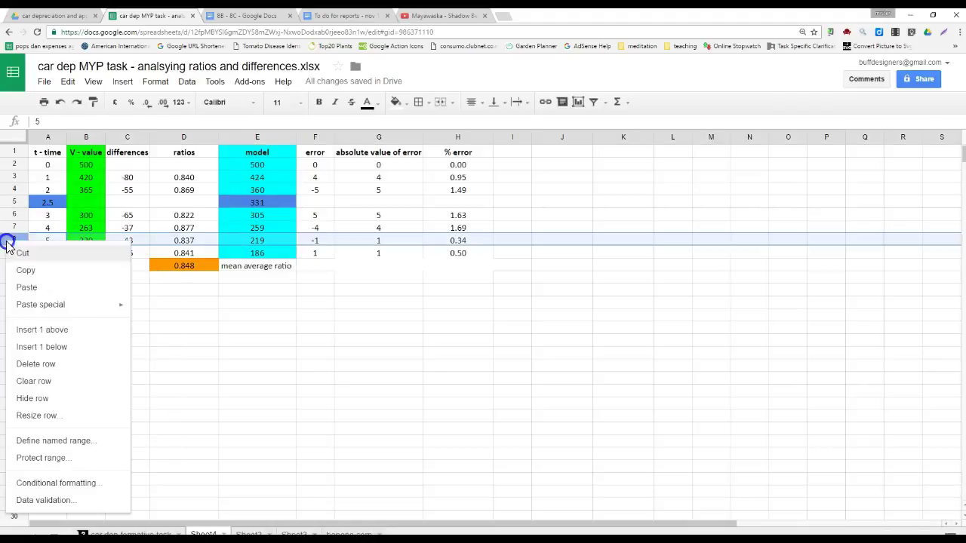
left_click(37, 329)
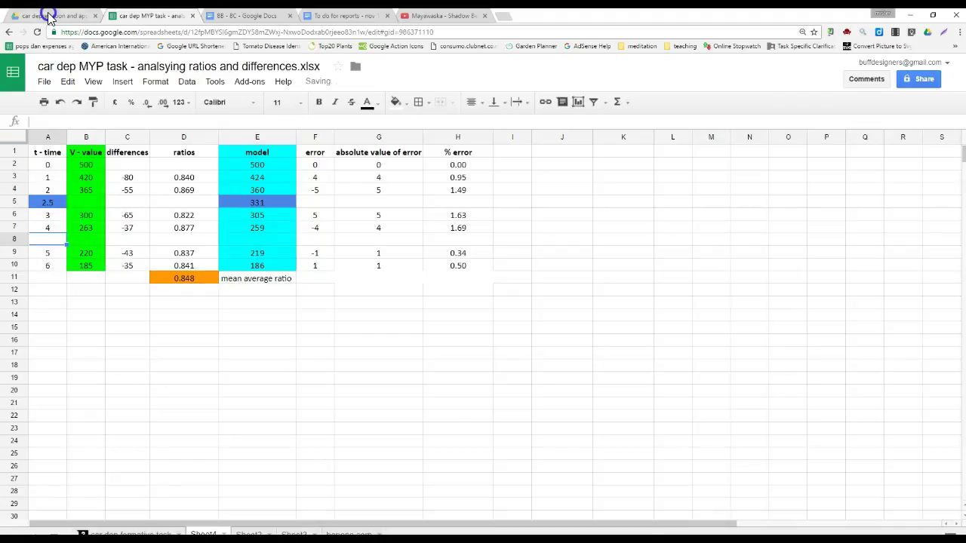
left_click(51, 15)
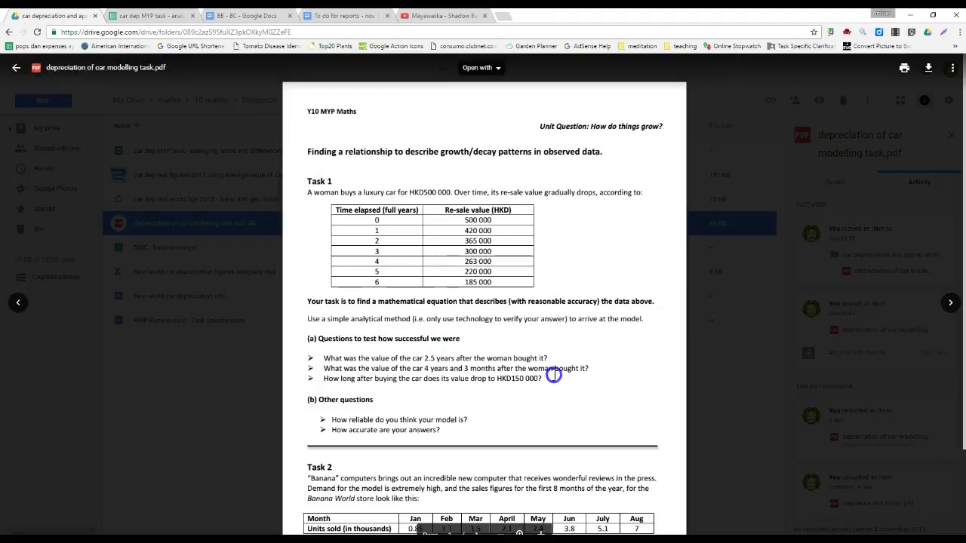
left_click(137, 18)
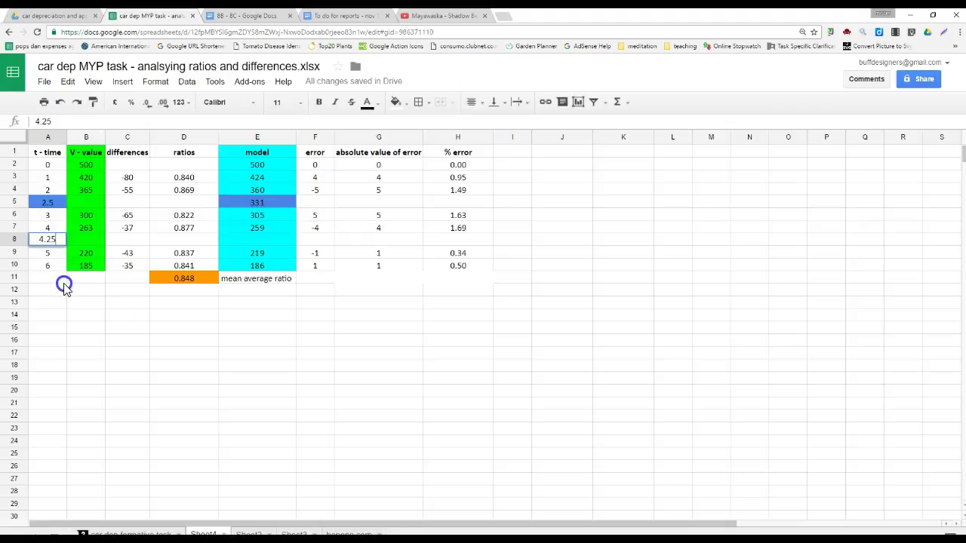
left_click(64, 285)
- Copy the model formula from E7 down into E8 to calculate the car's value at 4.25 years
left_click(254, 240)
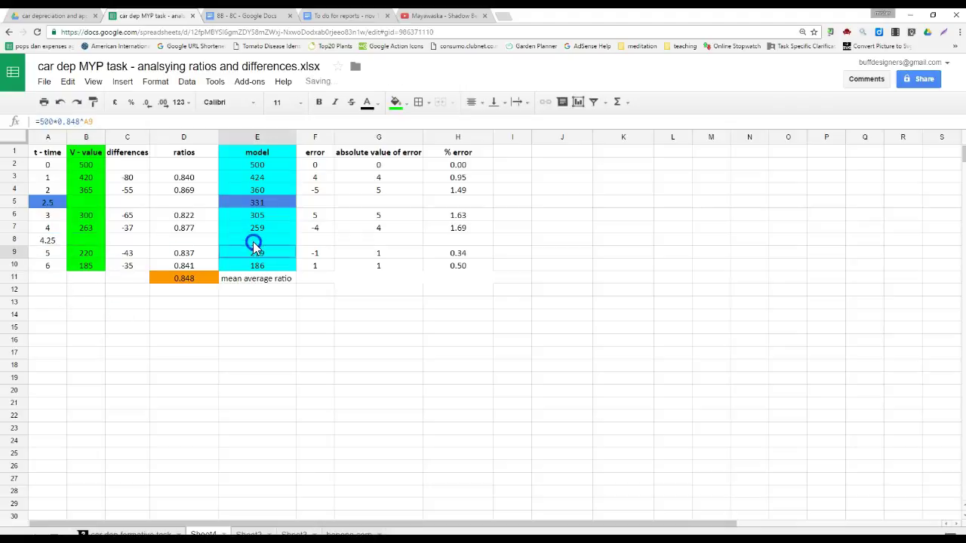
left_click(259, 228)
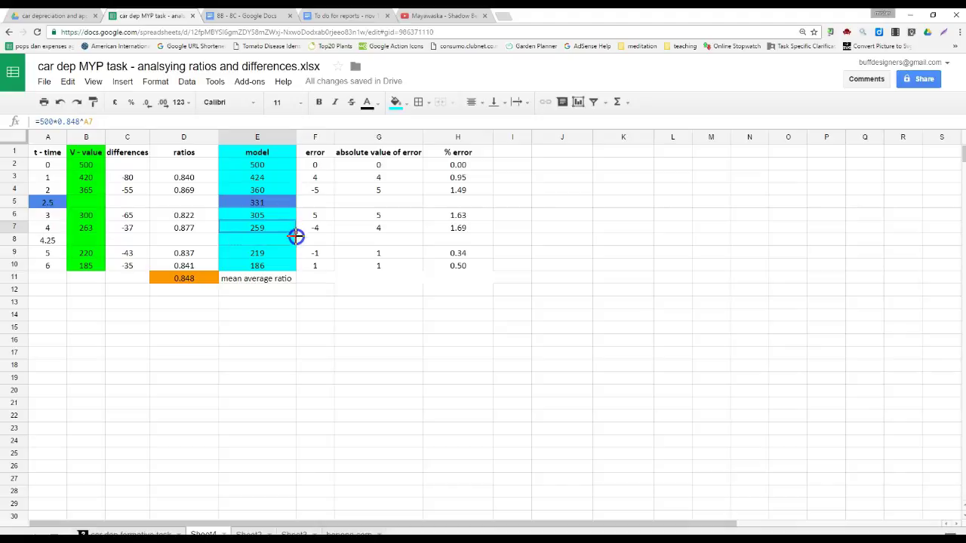
left_click_drag(296, 240, 283, 242)
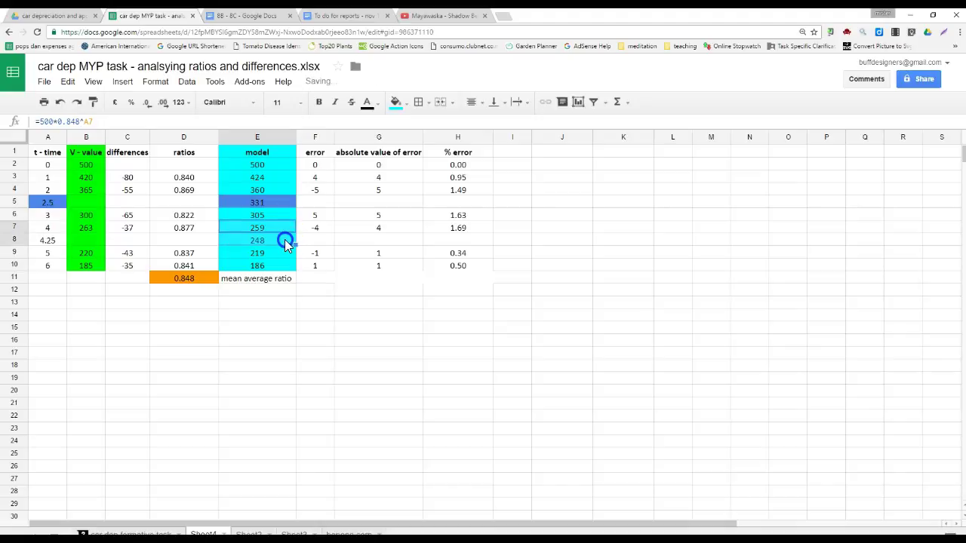
- Highlight the time in A8 and the model value in E8 with a cornflower blue fill
left_click(47, 240)
left_click(396, 102)
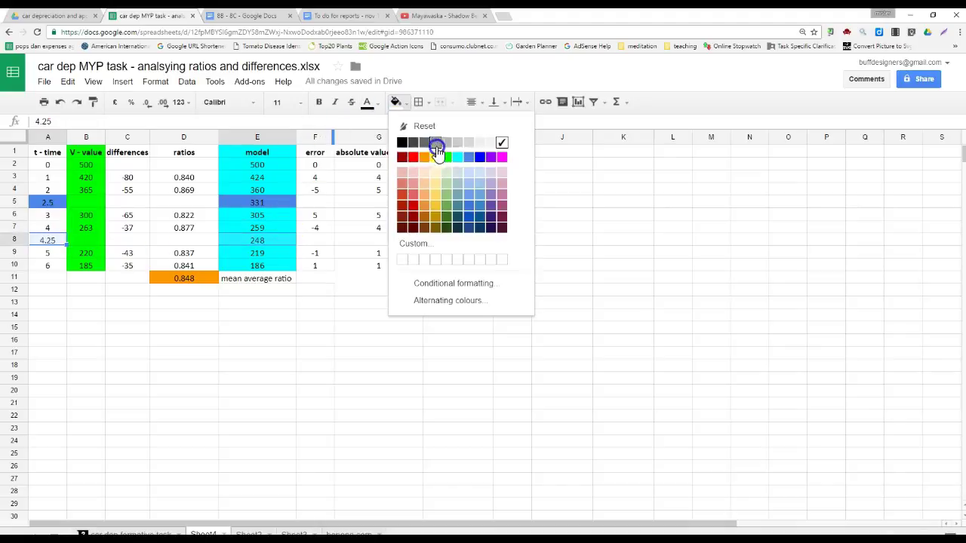
left_click(468, 157)
left_click(275, 302)
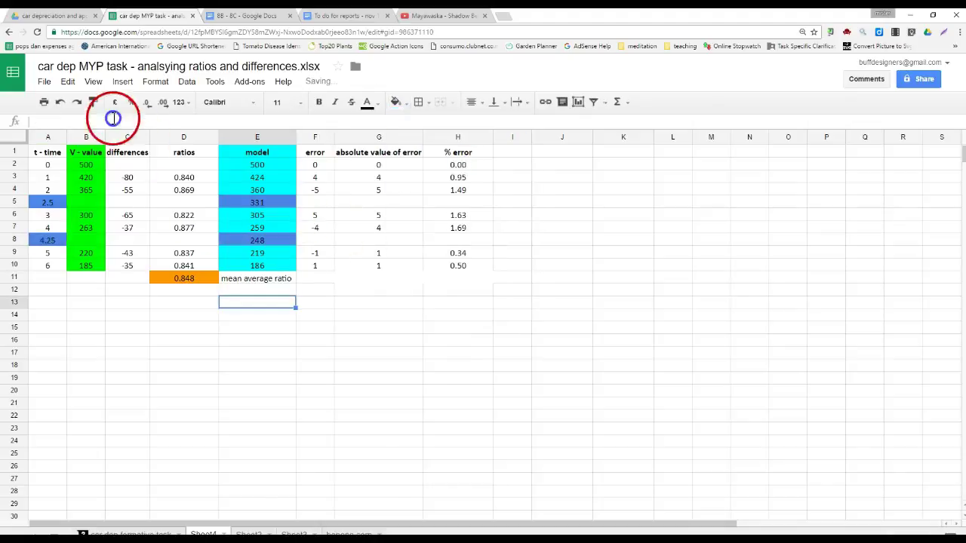
- Check the modelled values at 2.5 and 4.25 years against the task's questions and the model values of neighbouring years
left_click(47, 17)
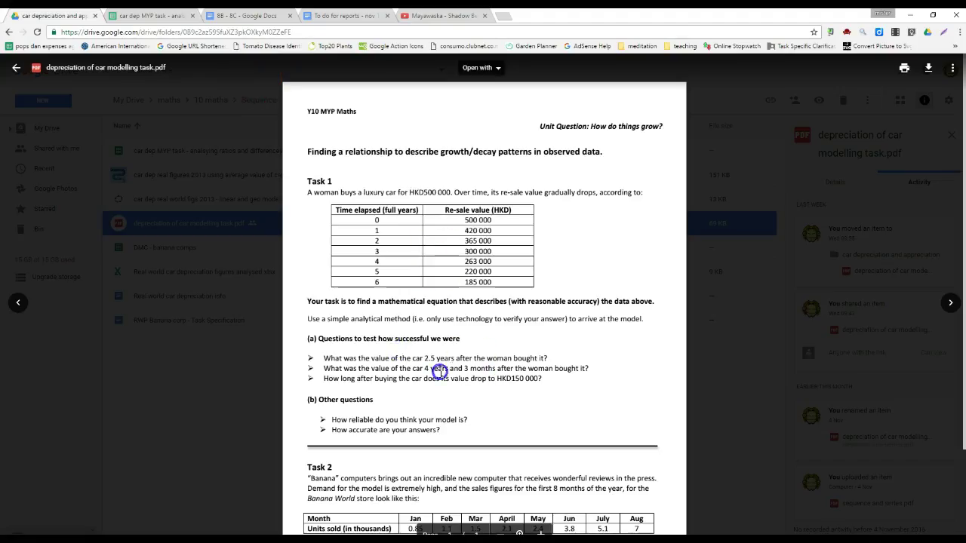
left_click(151, 16)
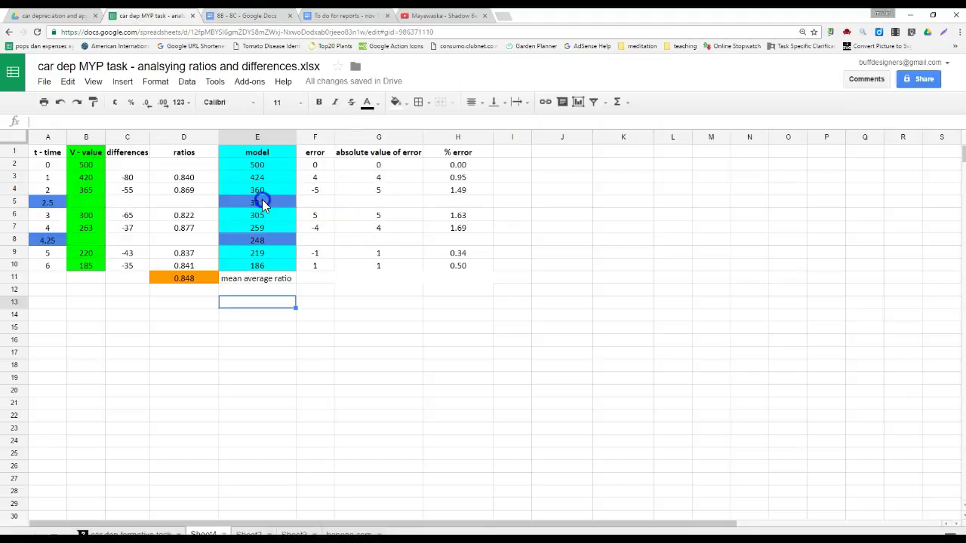
left_click(258, 190)
left_click(260, 212)
left_click(258, 192)
left_click(257, 240)
left_click(258, 230)
left_click(257, 240)
left_click(258, 231)
left_click(260, 240)
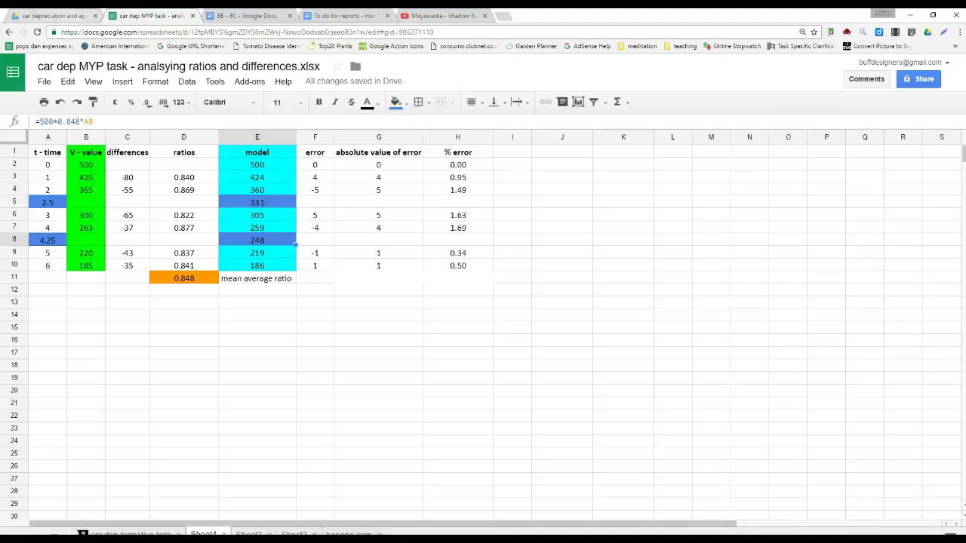
- Consult the task's question about the value dropping to HKD150 000 and continue the time column with =A10+1 in A11
left_click(53, 15)
left_click(316, 240)
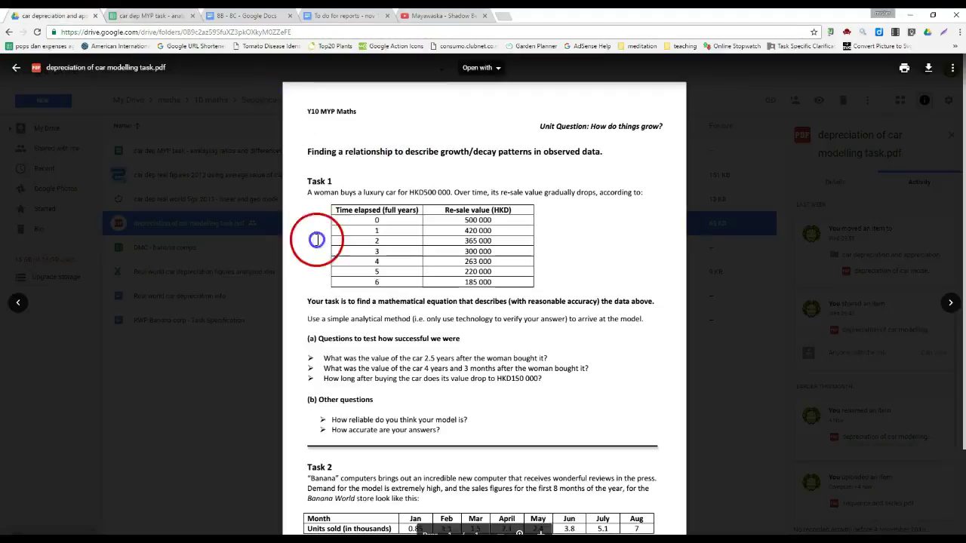
left_click(483, 344)
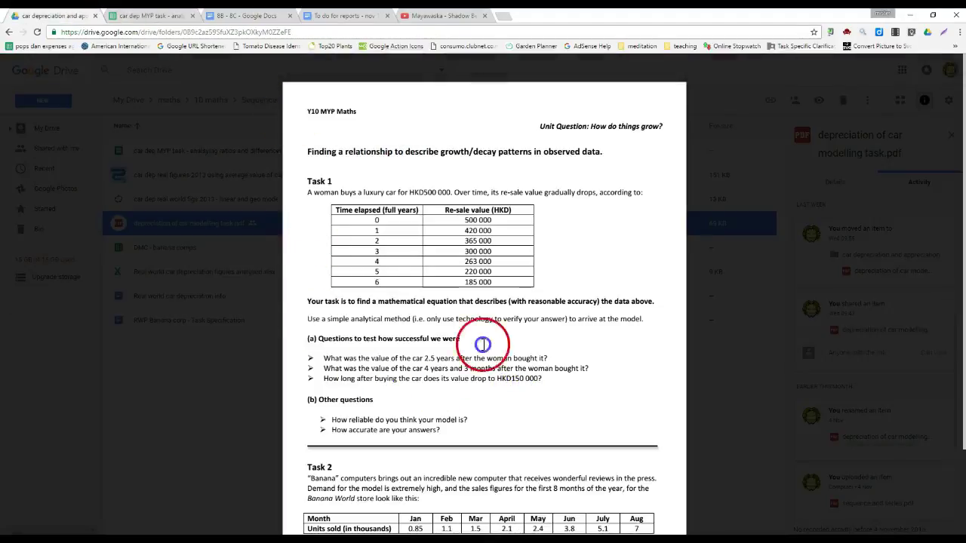
key("ctrl+Tab")
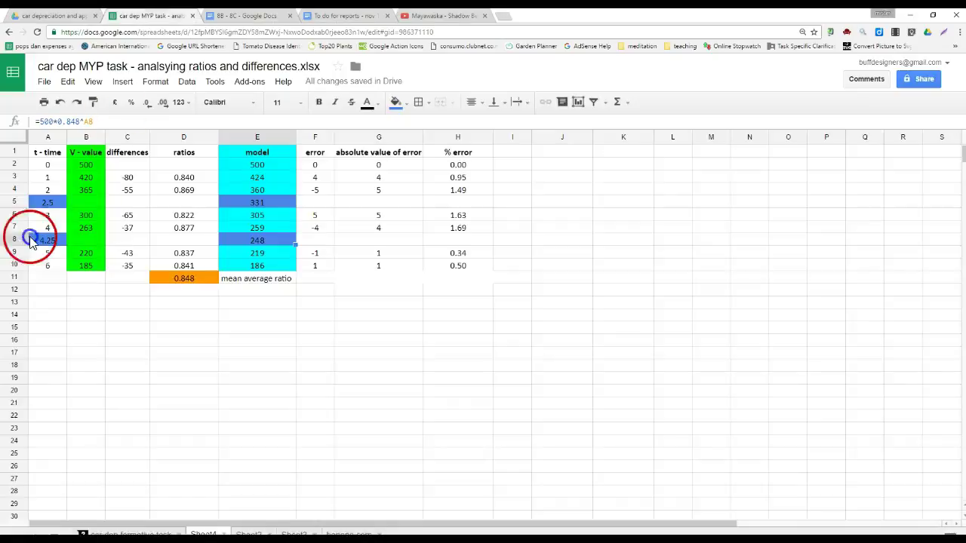
left_click(42, 279)
left_click(40, 205)
type("=")
left_click(35, 266)
type("+")
left_click(30, 181)
key("Return")
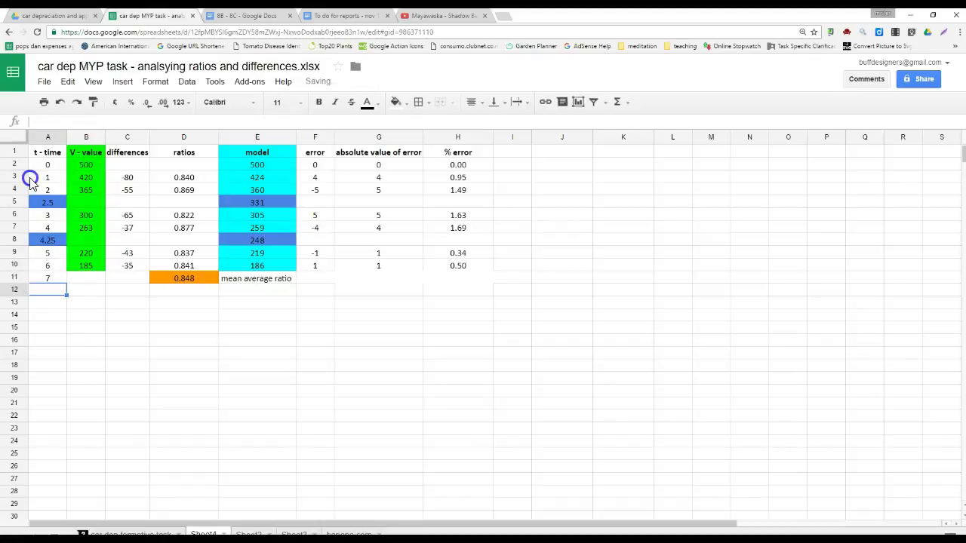
- Fill the time formula from A11 down to A34 to extend the years to 30
left_click(50, 280)
left_click_drag(65, 283, 61, 511)
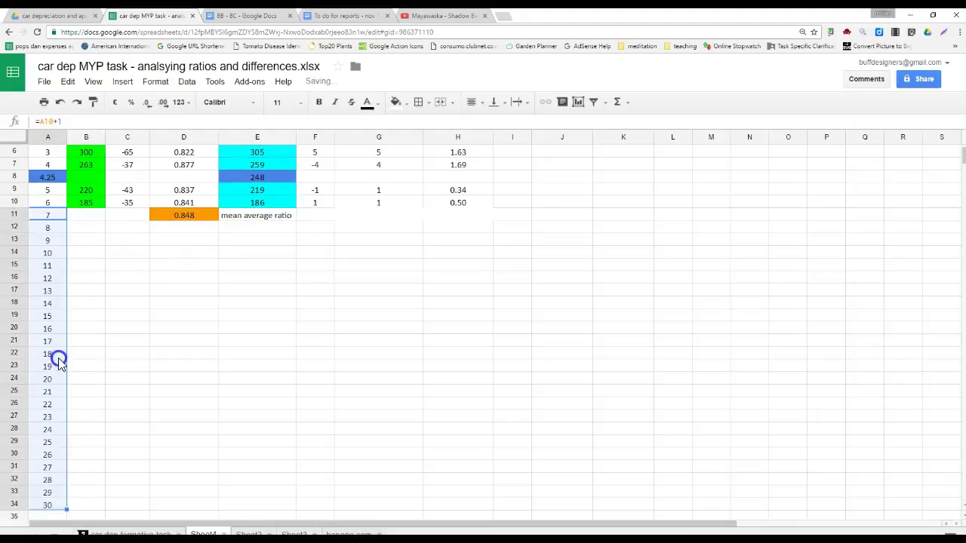
scroll(60, 358, "up", 1)
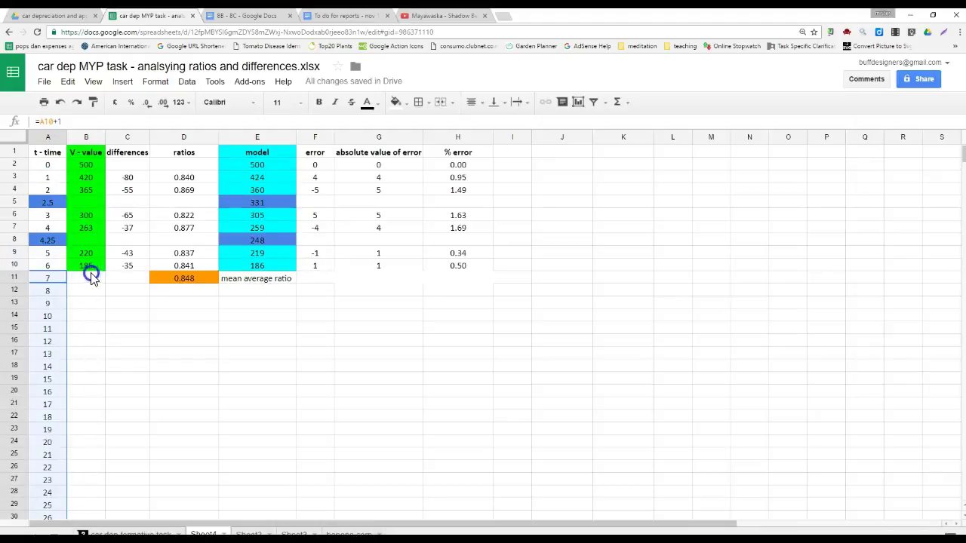
- Move the "mean average ratio" label from E11 to C11 and widen column C to fit it
left_click(270, 269)
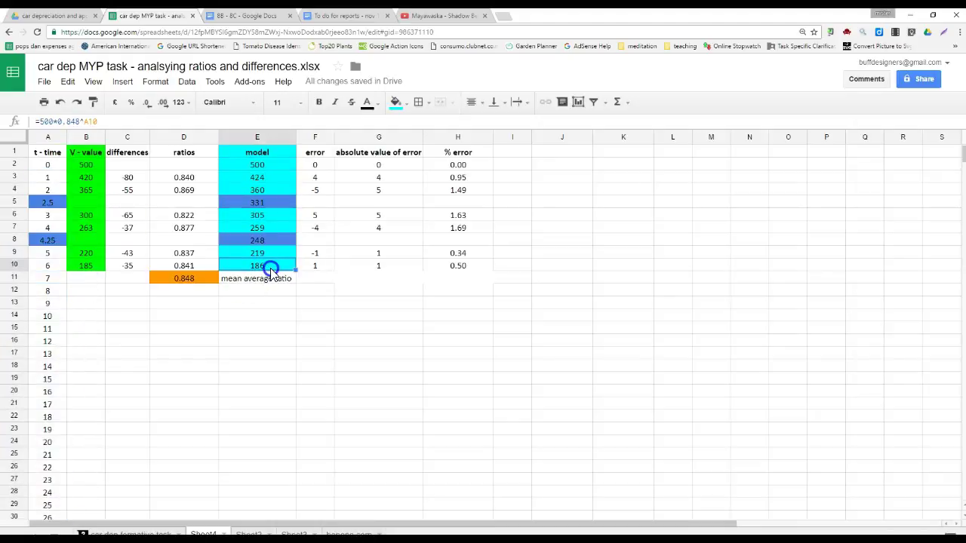
left_click(251, 283)
left_click_drag(250, 284, 129, 277)
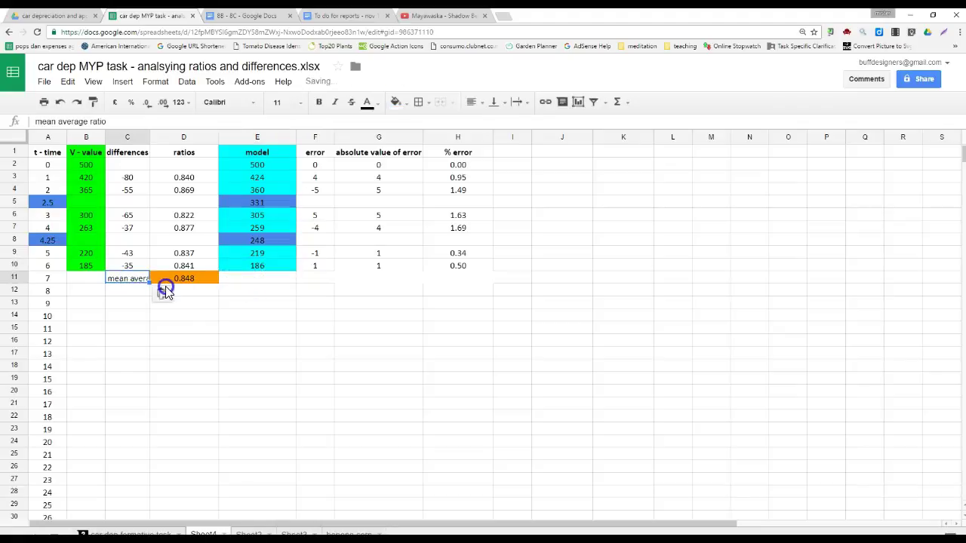
left_click_drag(149, 137, 189, 138)
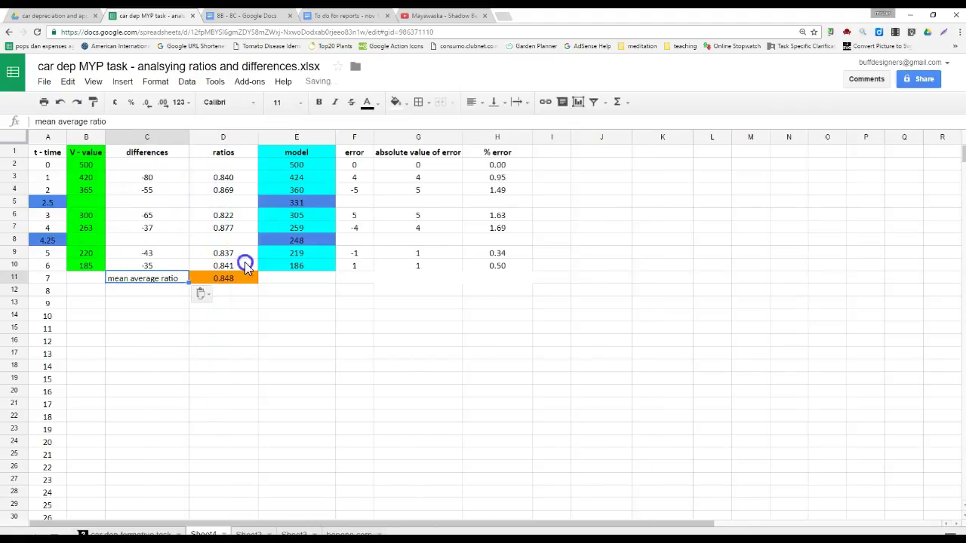
- Fill the model formula from E10 down column E alongside the extended years
left_click(305, 266)
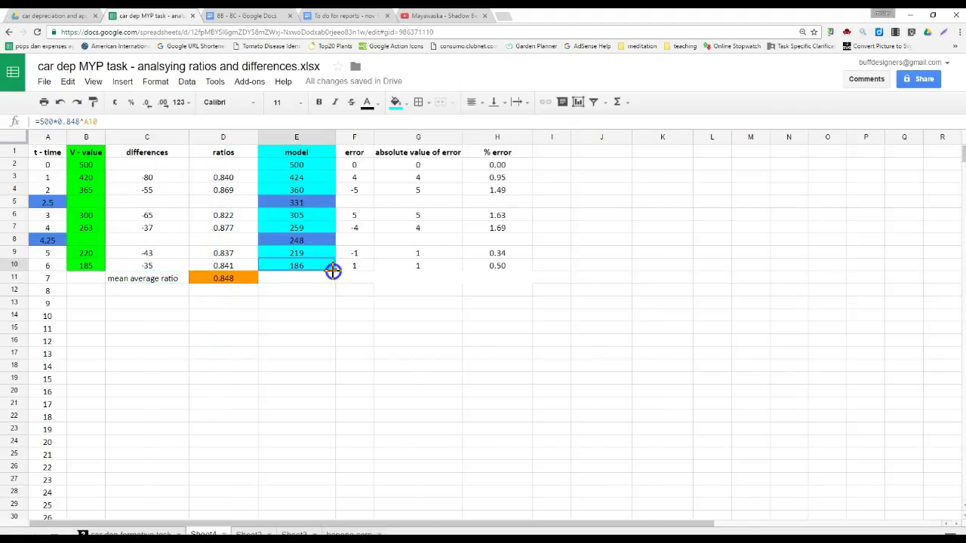
double_click(327, 268)
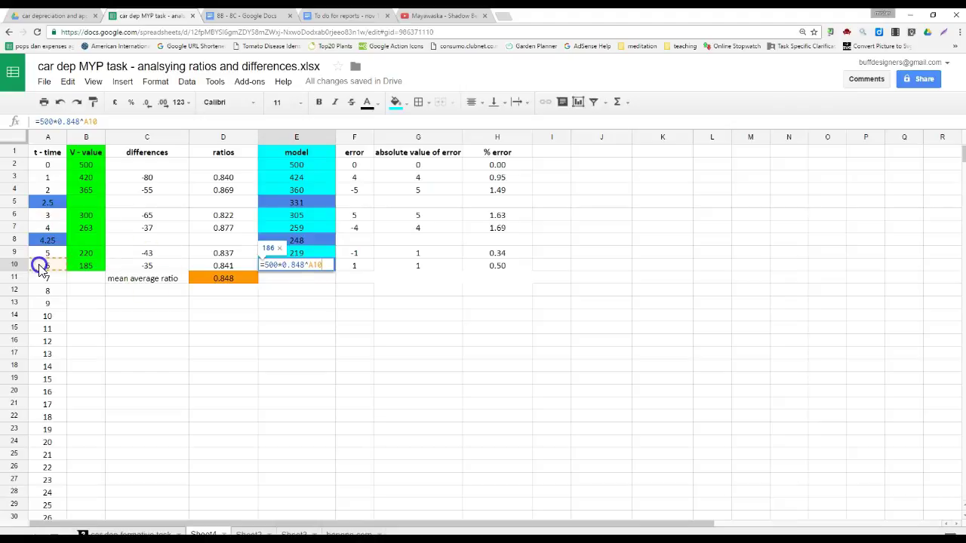
key("Escape")
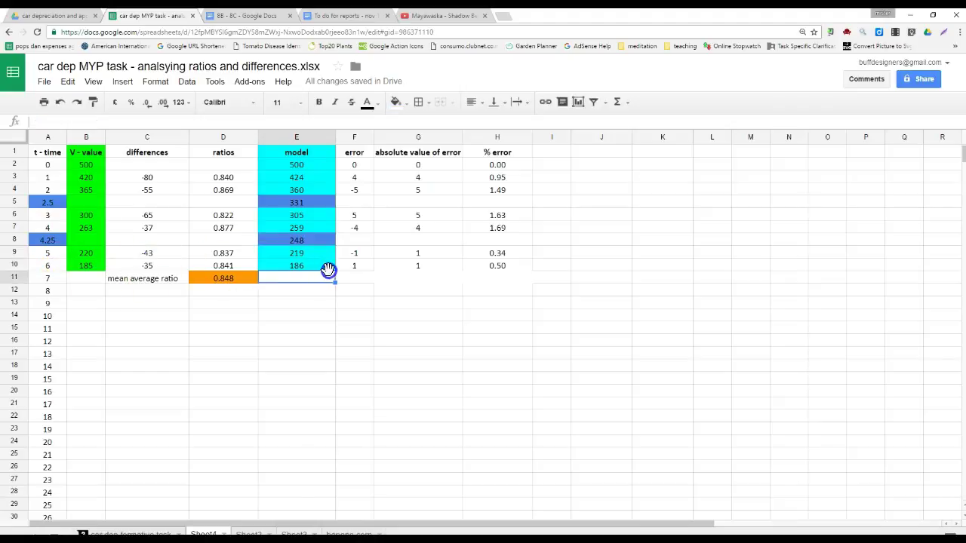
left_click_drag(335, 270, 315, 521)
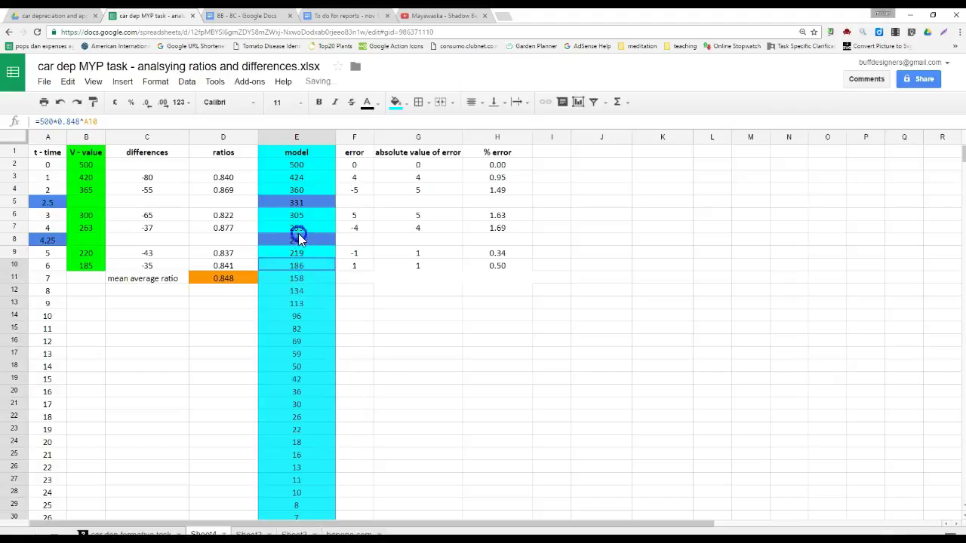
- Insert a row above the time 8 row with 7.5 in A12, and copy the model formula from E11 into E12
left_click(308, 279)
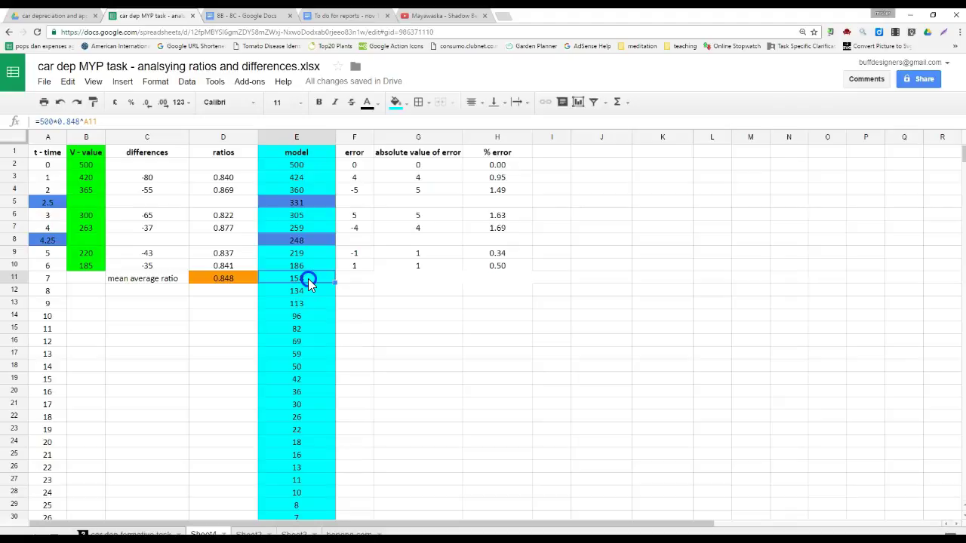
left_click(305, 292)
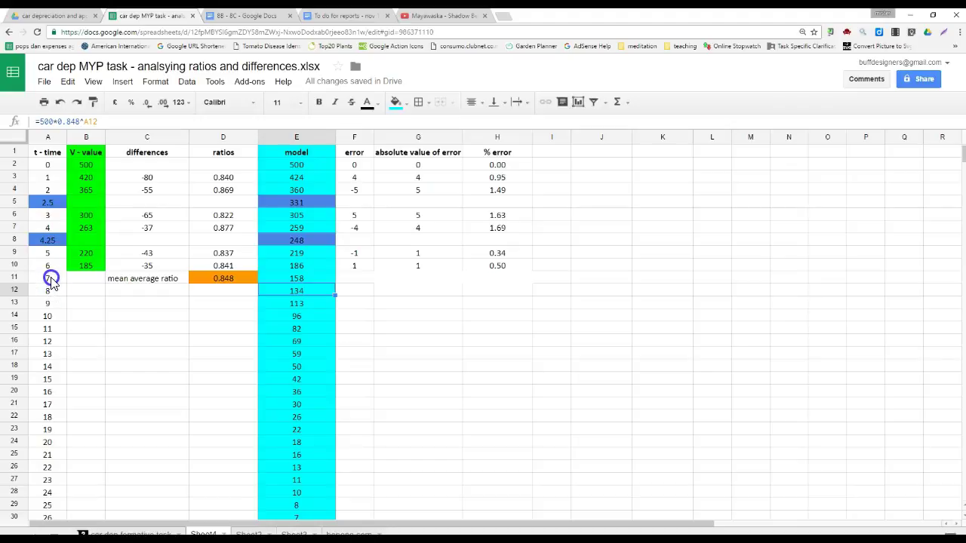
left_click(15, 290)
right_click(15, 291)
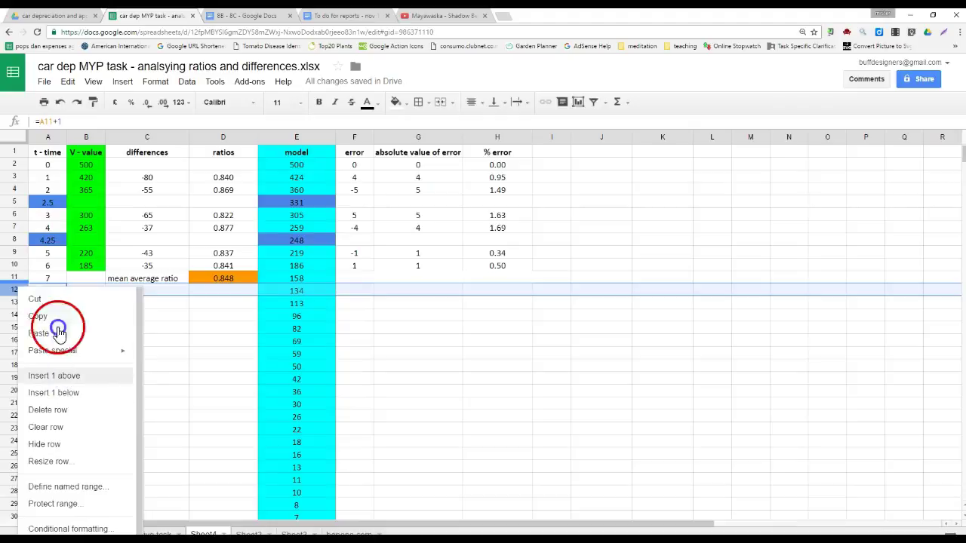
left_click(53, 375)
type("7.5")
key("Return")
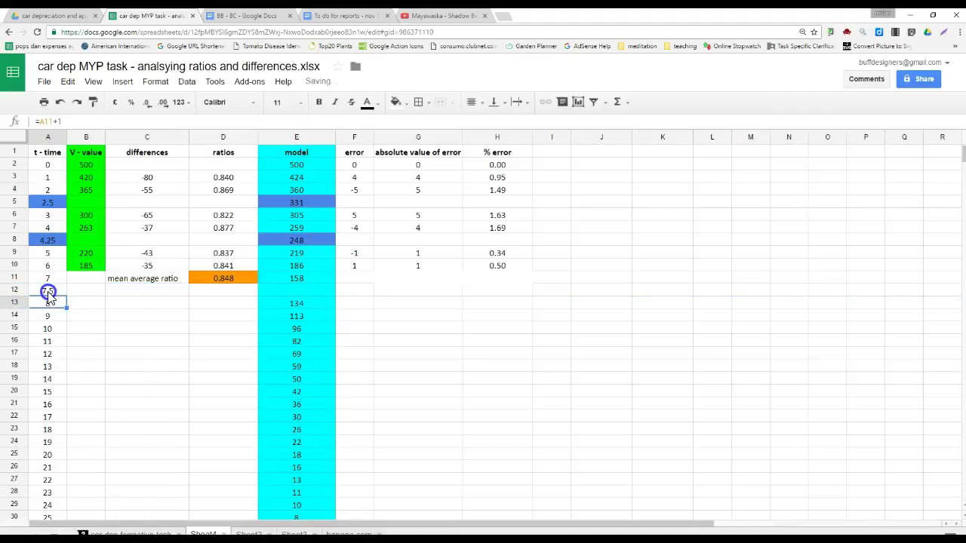
left_click(291, 278)
left_click_drag(332, 289, 337, 297)
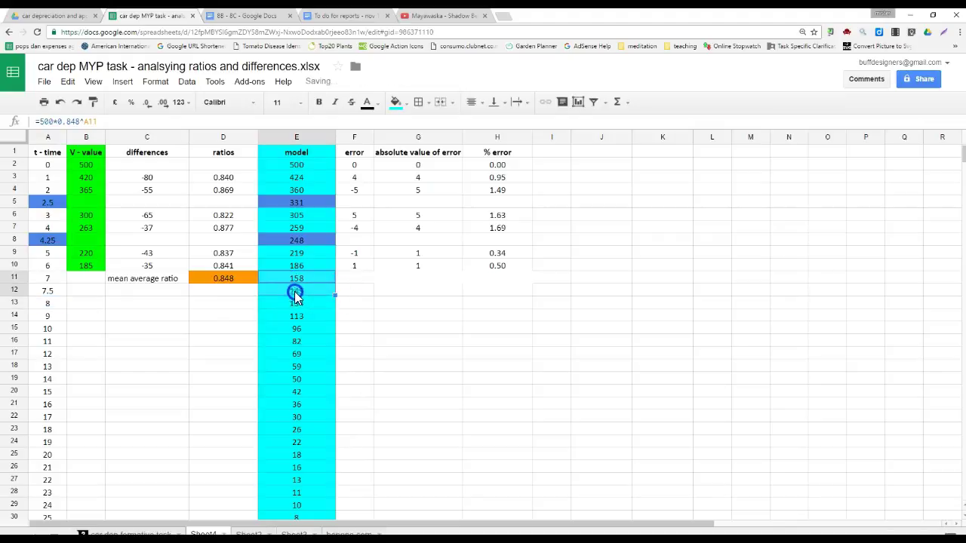
- Try 7.4 as the time in A12, and refine it to 7.3 to match the task's HKD150 000 value
left_click(61, 289)
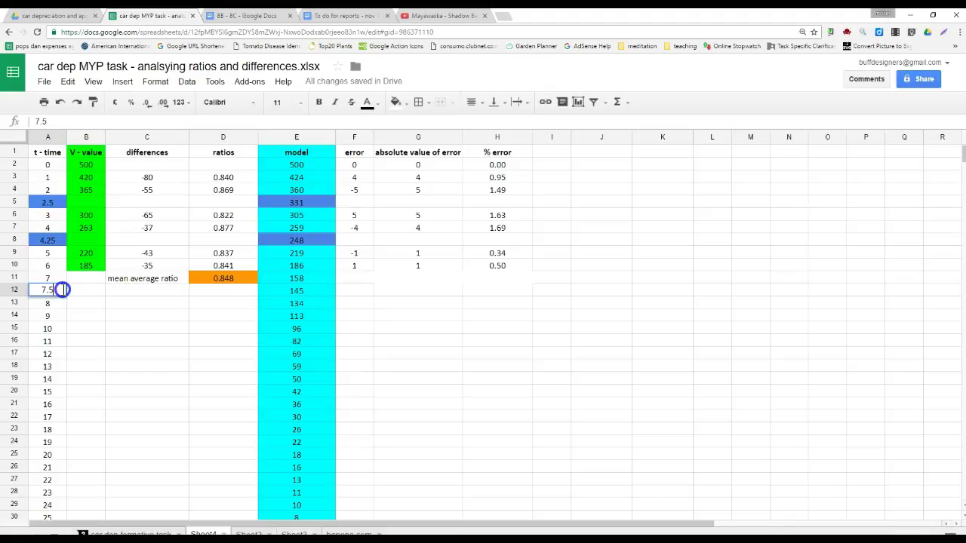
type("7.4")
key("Return")
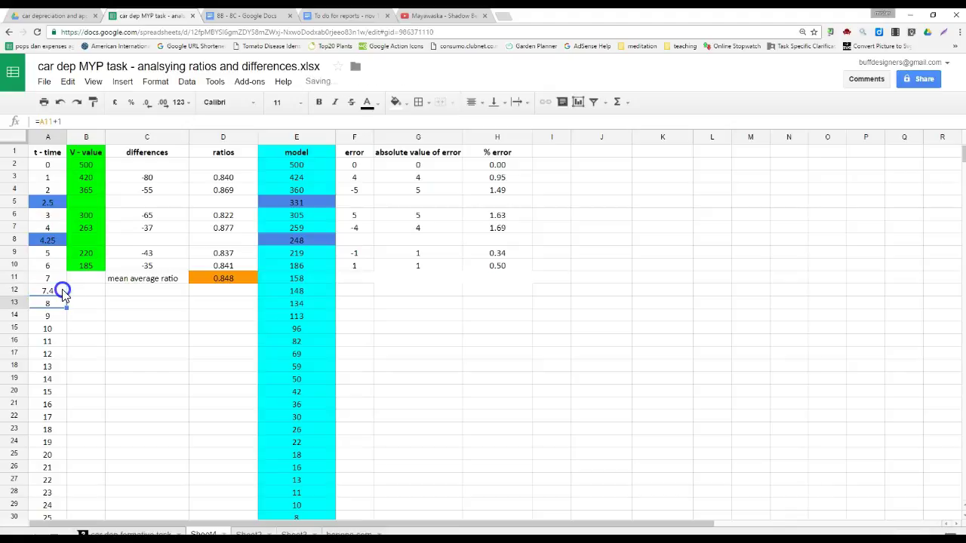
left_click(62, 291)
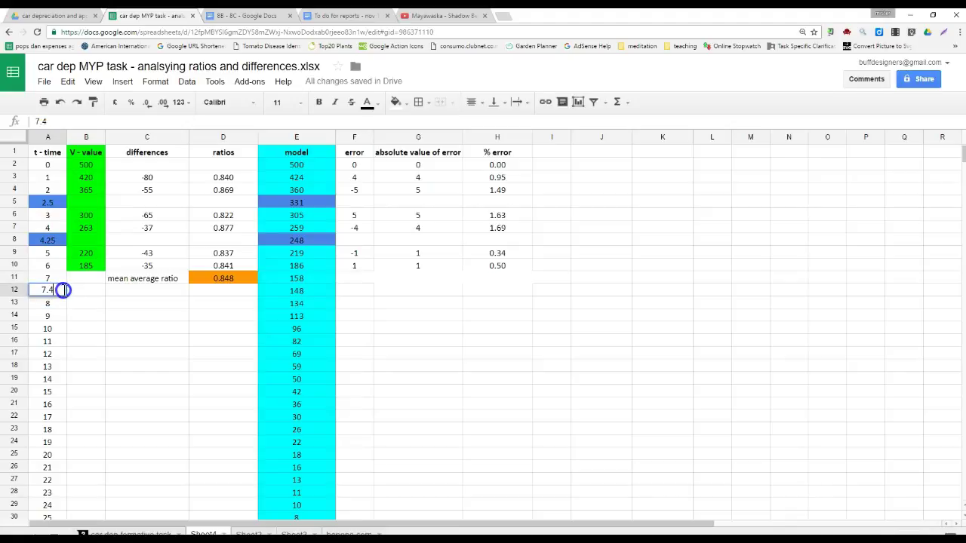
key("Return")
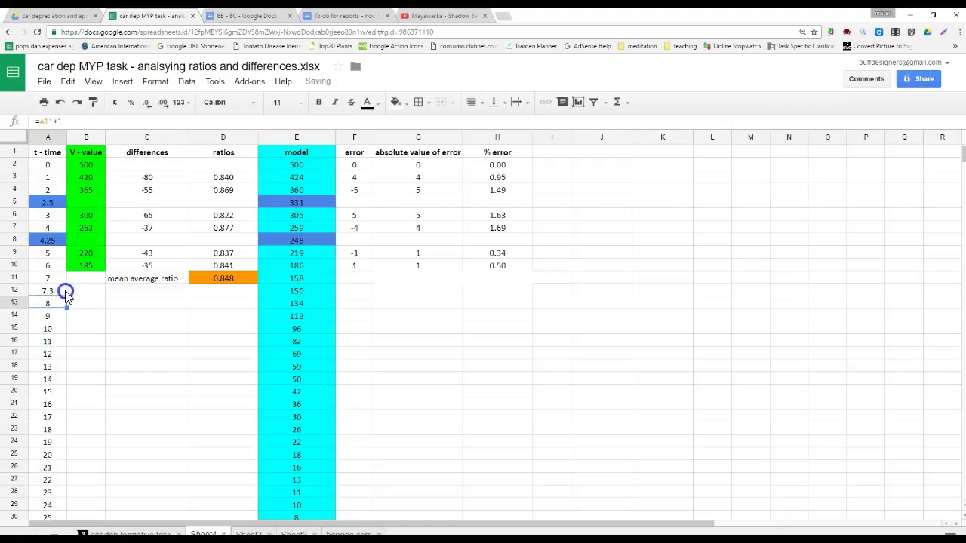
- Inspect the model formula in E12 and its reference to the time in A12
left_click(296, 292)
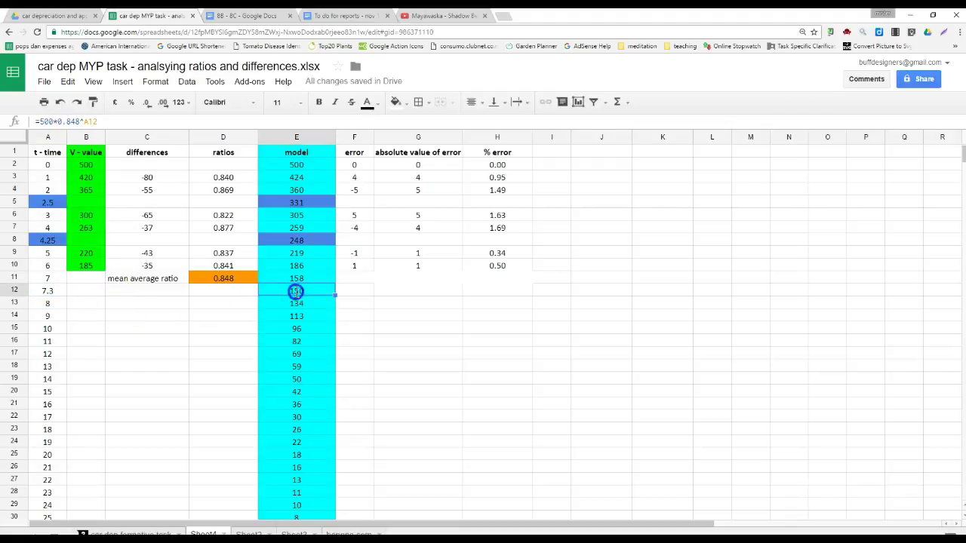
double_click(296, 292)
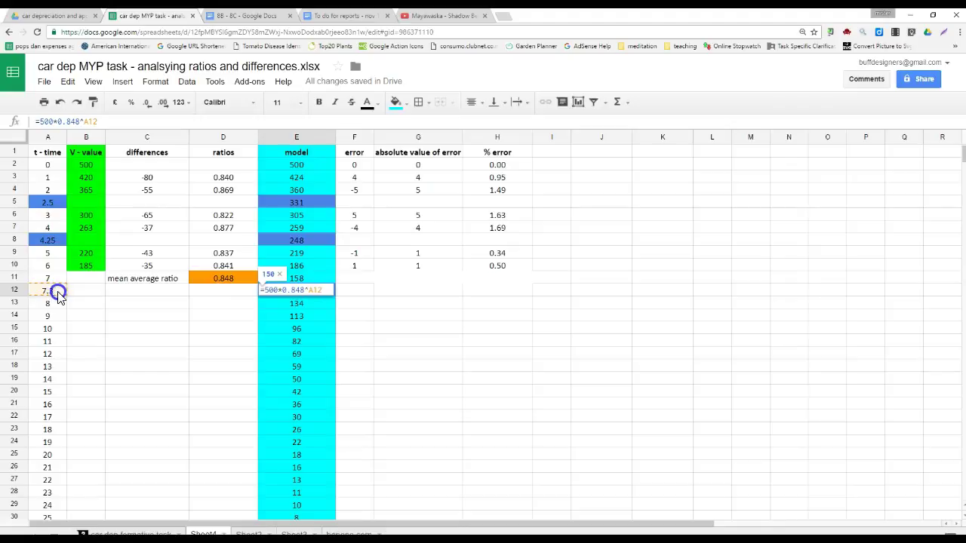
key("Escape")
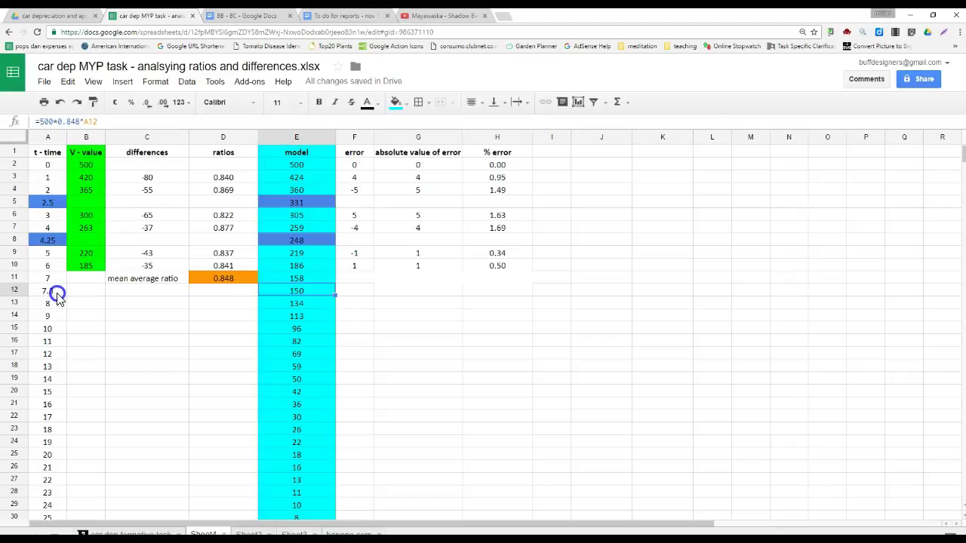
left_click(297, 293)
- Return to the task PDF and select the question "How reliable do you think your model is?"
left_click(57, 16)
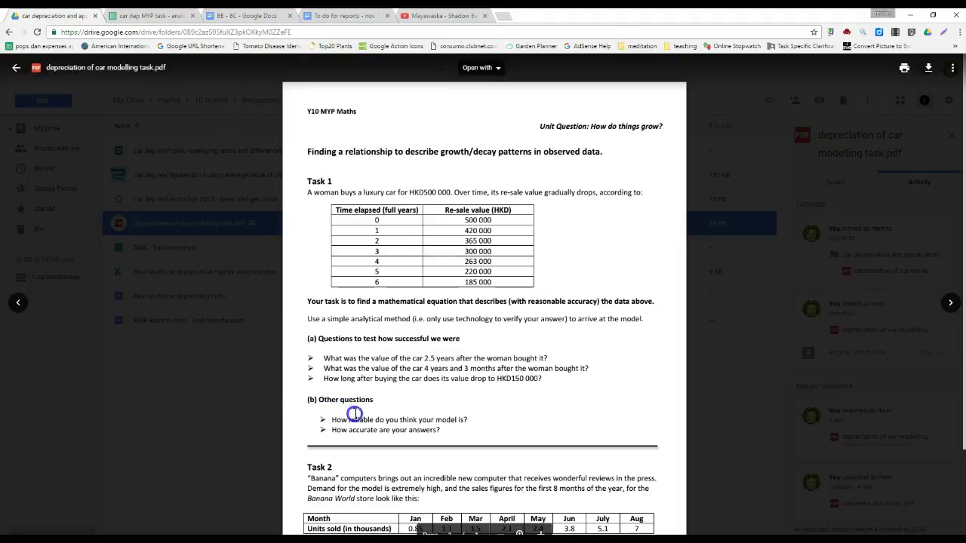
left_click_drag(332, 421, 490, 421)
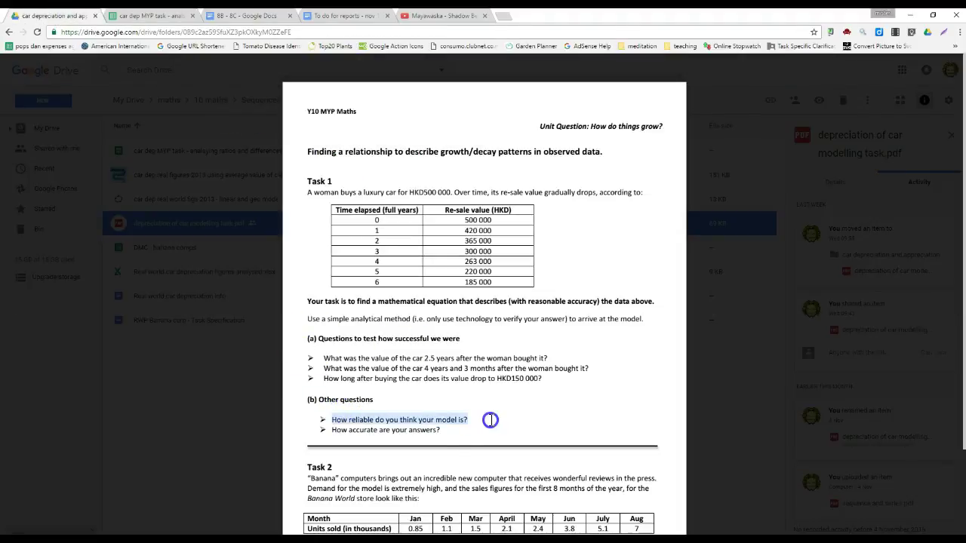
- Return to the spreadsheet and add the comment "how accurate ????? we dont know" to the model predictions in E13:E32
left_click(172, 16)
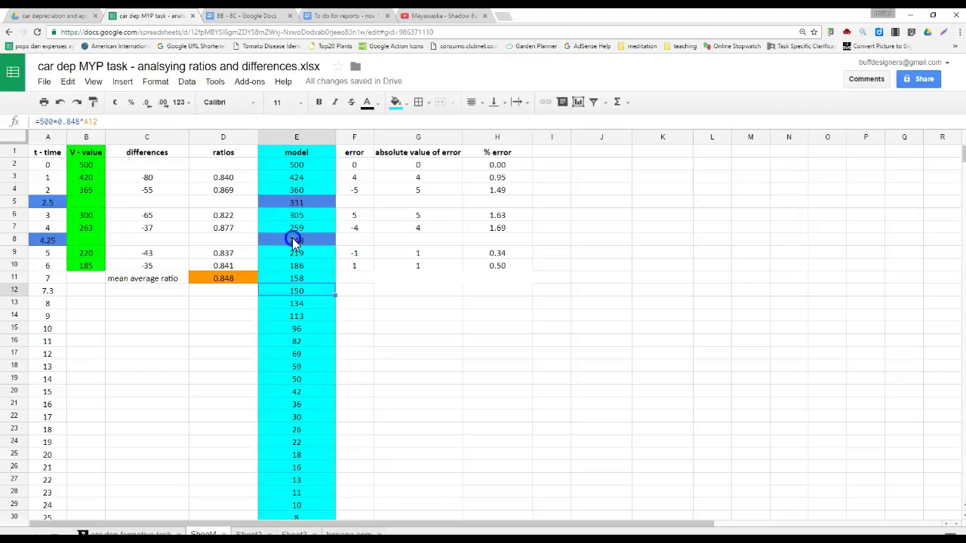
scroll(279, 317, "down", 1)
scroll(279, 317, "down", 2)
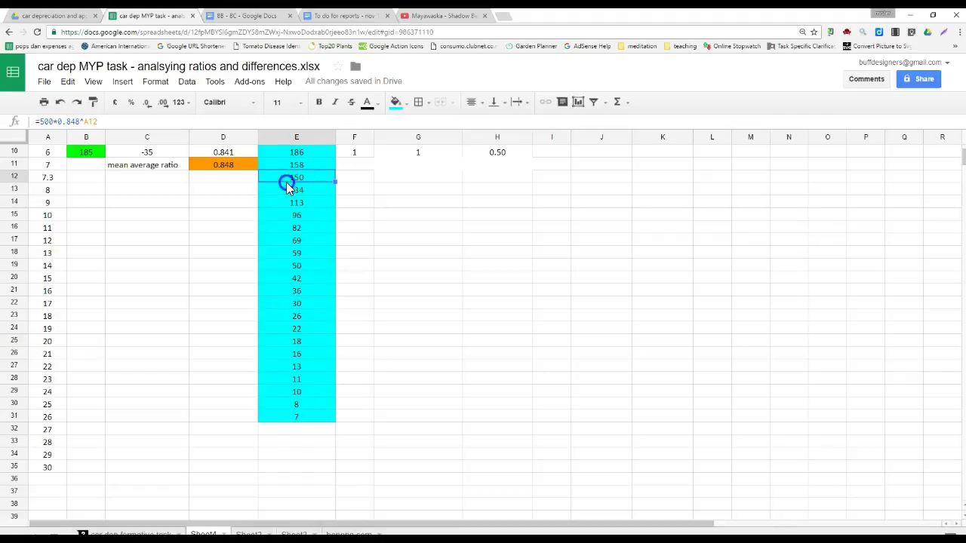
left_click_drag(287, 188, 323, 429)
right_click(334, 228)
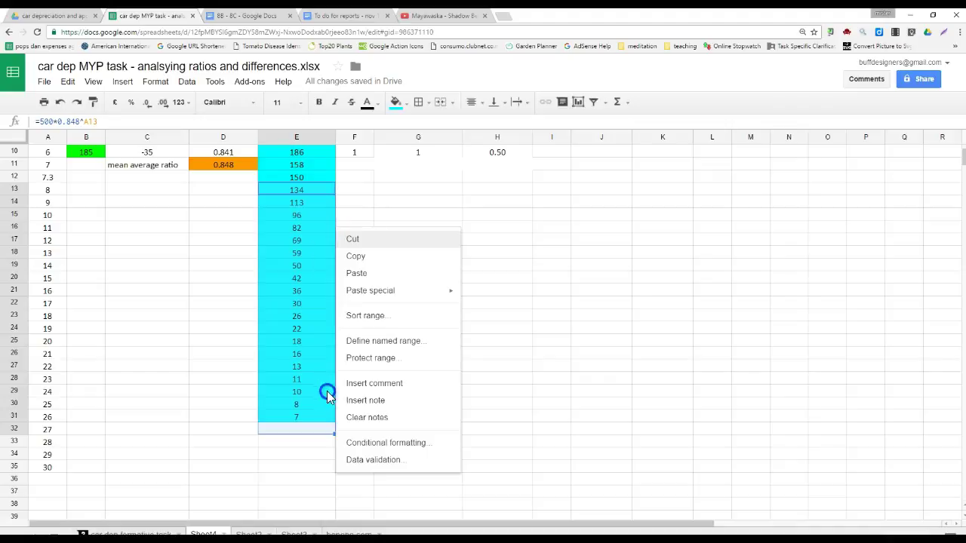
left_click(359, 383)
type("how accurate ????? we dont know")
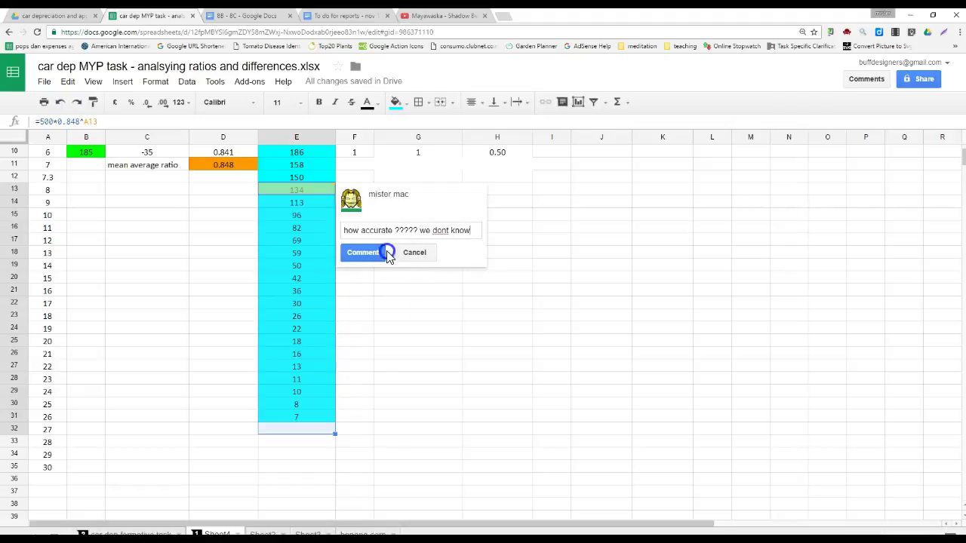
left_click(363, 252)
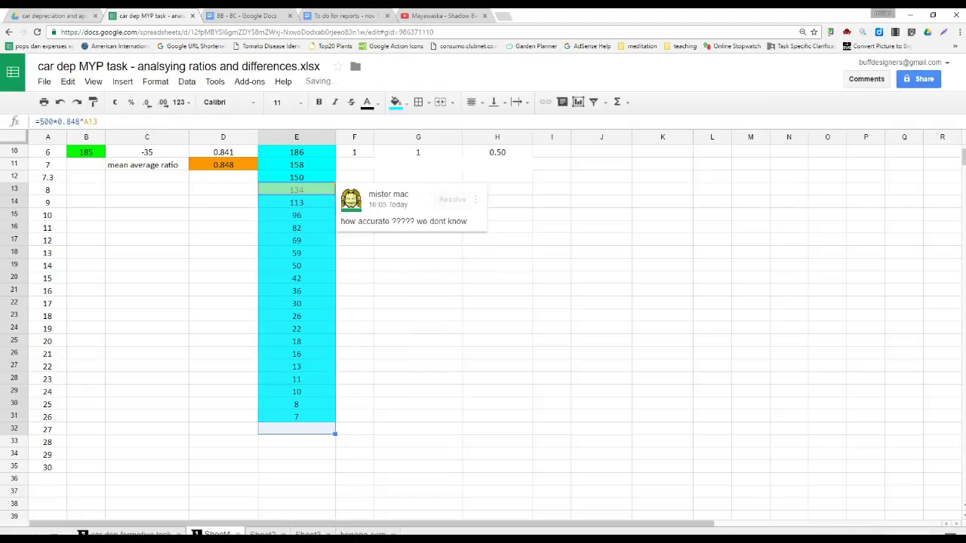
- Check the task PDF's question "How accurate are your answers?" and return to the spreadsheet
left_click(83, 15)
left_click_drag(327, 430, 440, 430)
key("ctrl+Tab")
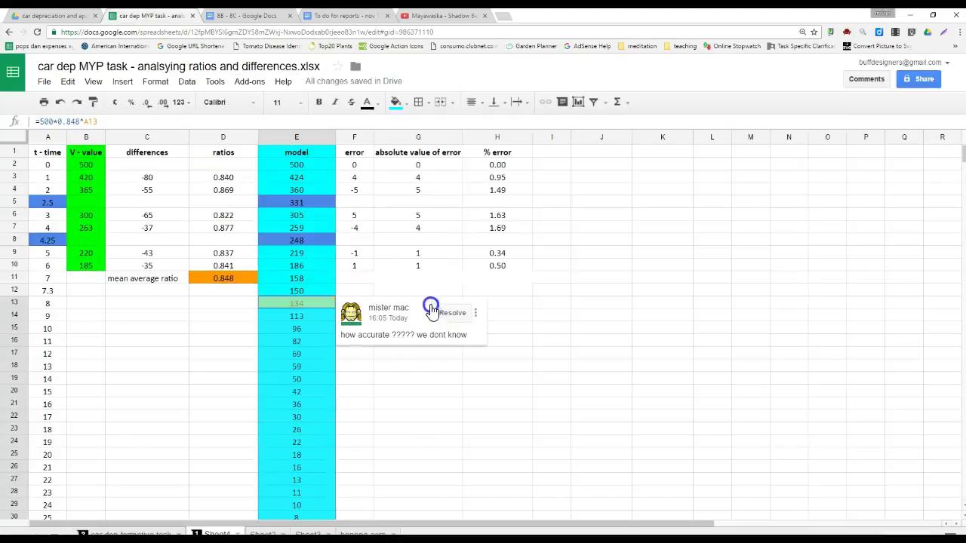
- Calculate the average of the % error values H2:H10 in H11 and fill that cell orange
left_click_drag(489, 167, 495, 266)
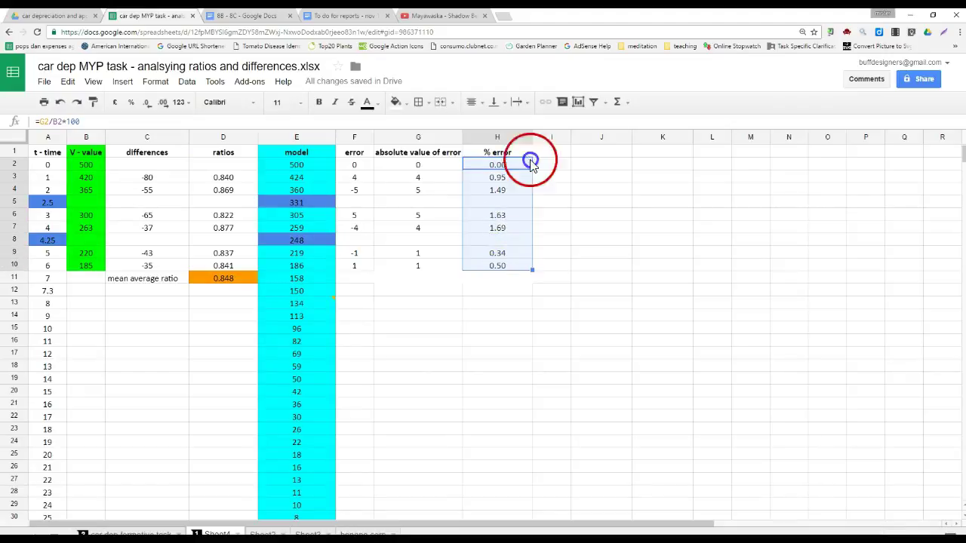
left_click(617, 101)
left_click(639, 140)
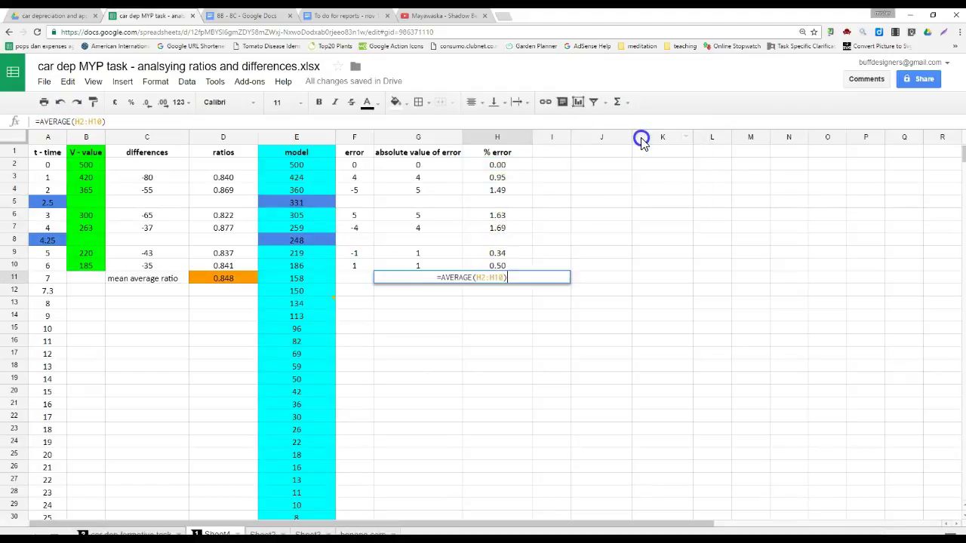
key("Return")
left_click(498, 278)
left_click(396, 103)
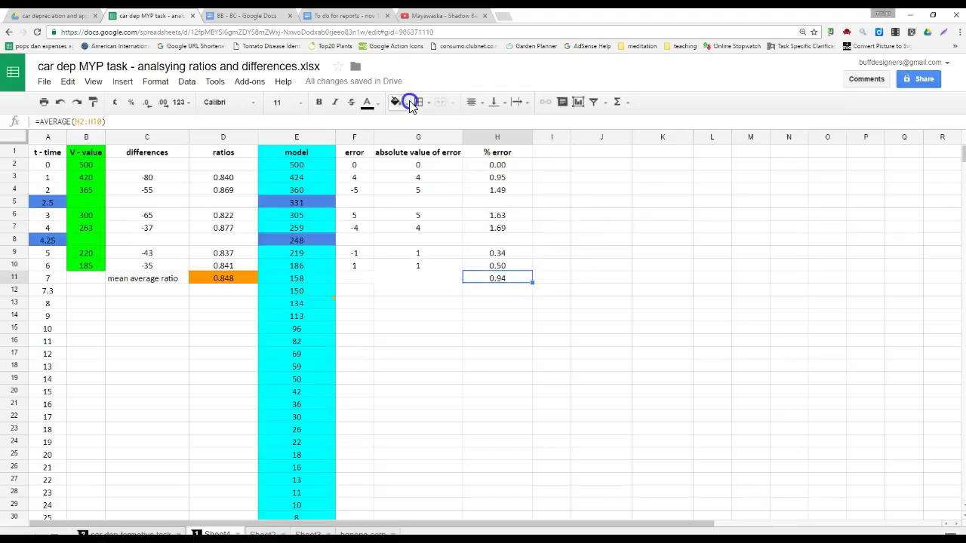
left_click(427, 158)
left_click(498, 281)
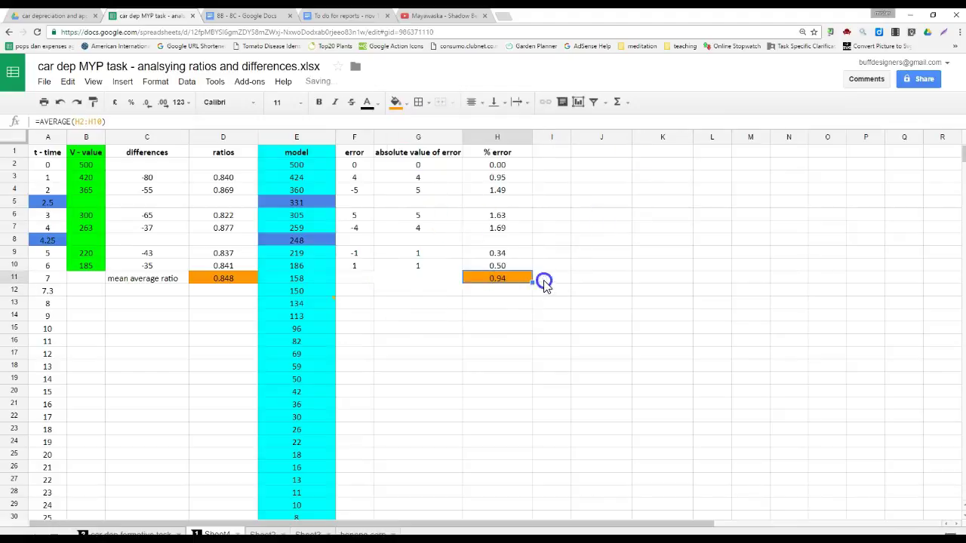
- Label the average in G11 as "ave % error", checking the accuracy question in the task PDF
left_click(436, 277)
type("ave error")
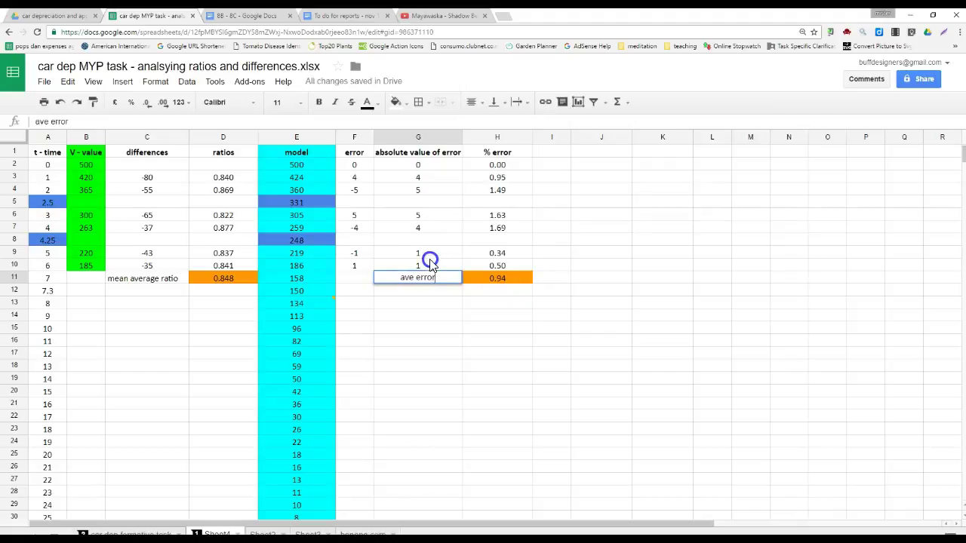
key("Return")
double_click(416, 278)
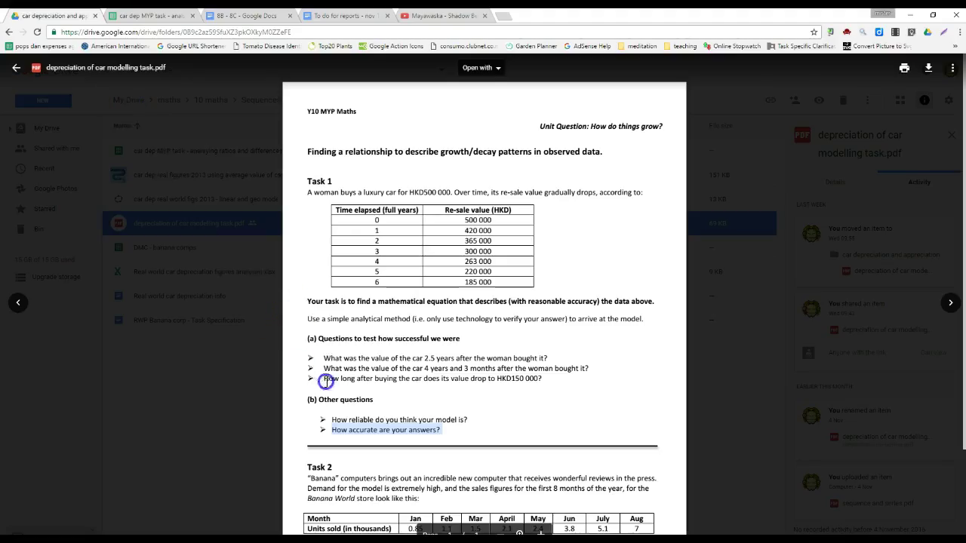
left_click(46, 15)
left_click(147, 15)
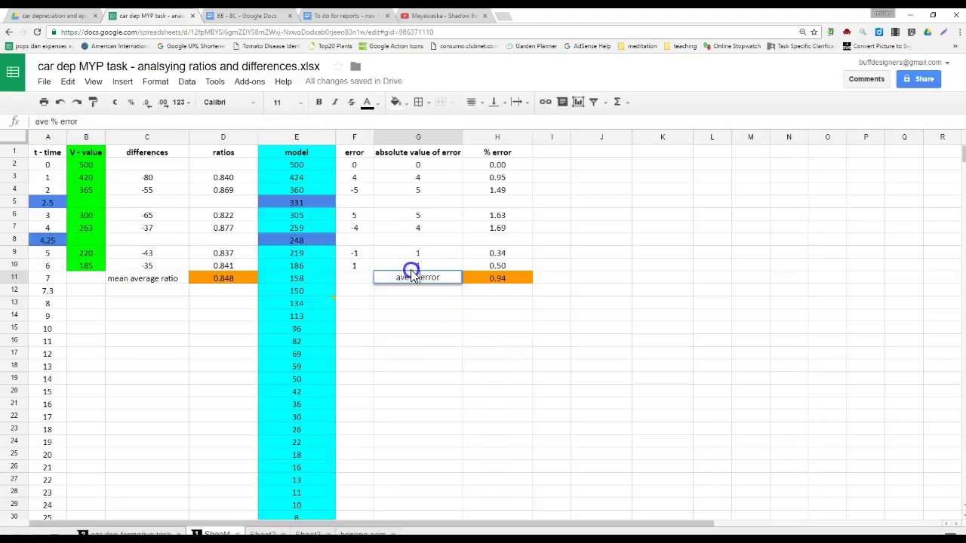
key("Return")
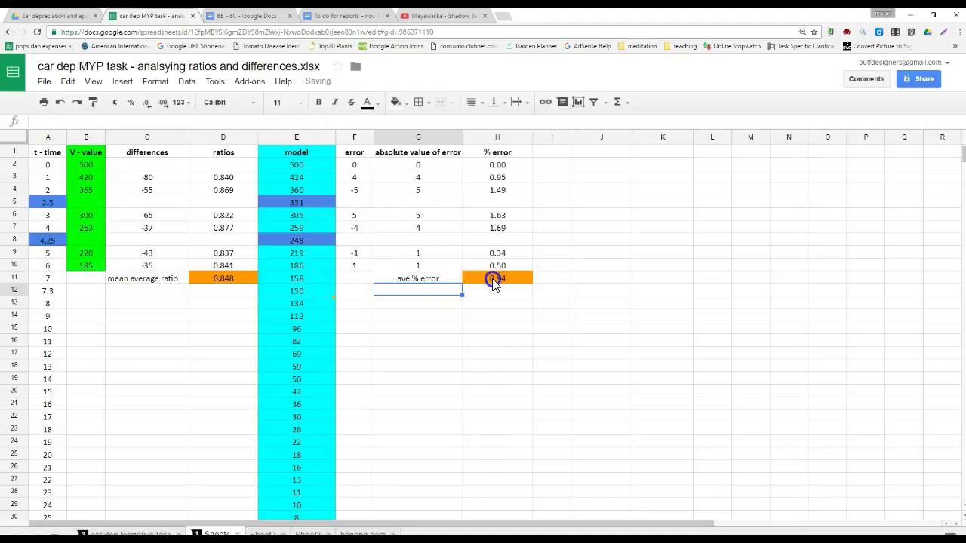
- Review the average % error in H11 and the model values in E2:E10 that it covers
left_click(493, 281)
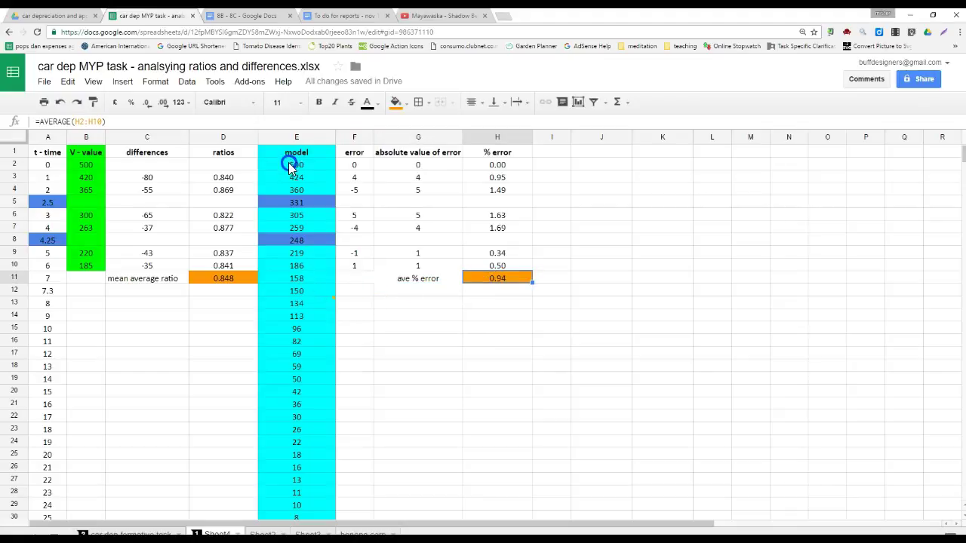
left_click_drag(303, 164, 312, 240)
left_click_drag(308, 275, 307, 270)
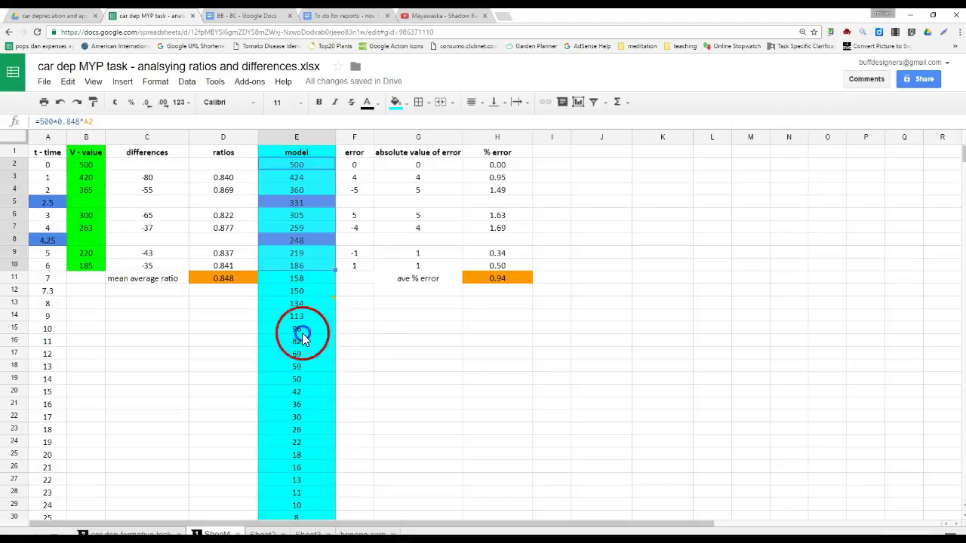
- Copy the time formula from A11 down through A23 to continue the times in one-year steps
left_click(44, 278)
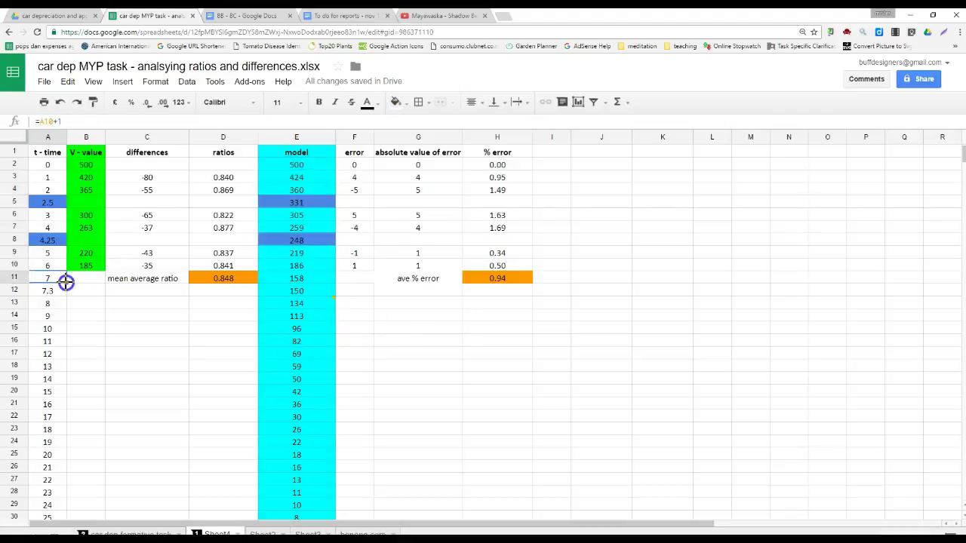
left_click_drag(67, 282, 125, 292)
left_click_drag(73, 400, 74, 431)
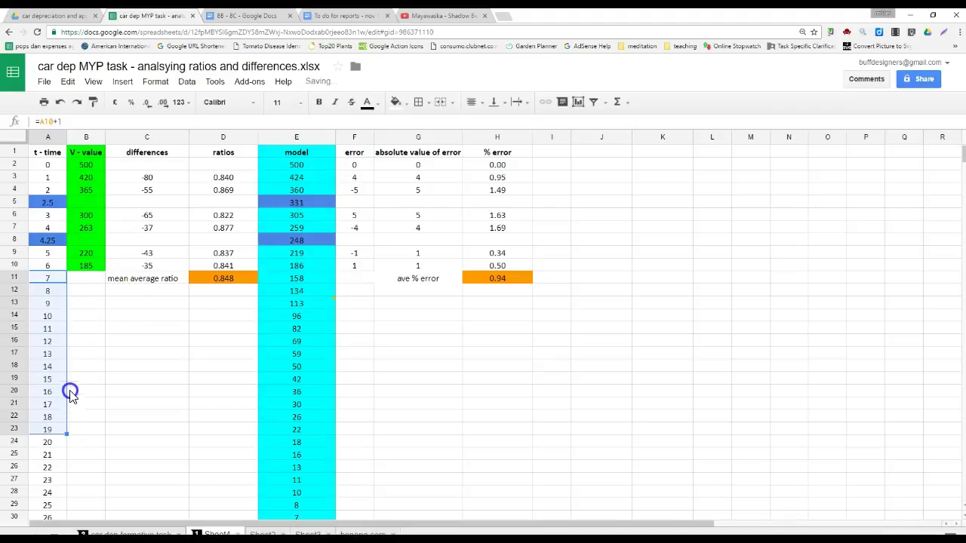
left_click(492, 281)
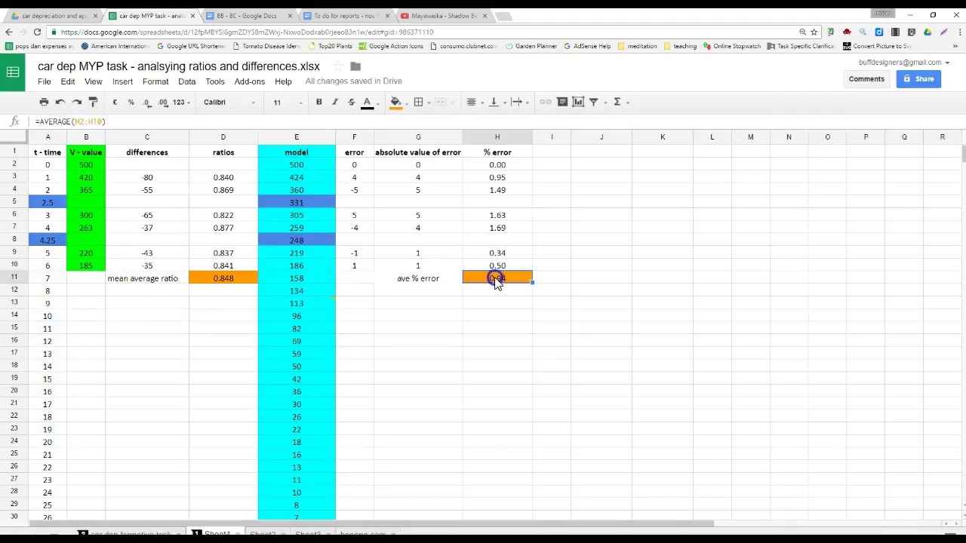
left_click(47, 280)
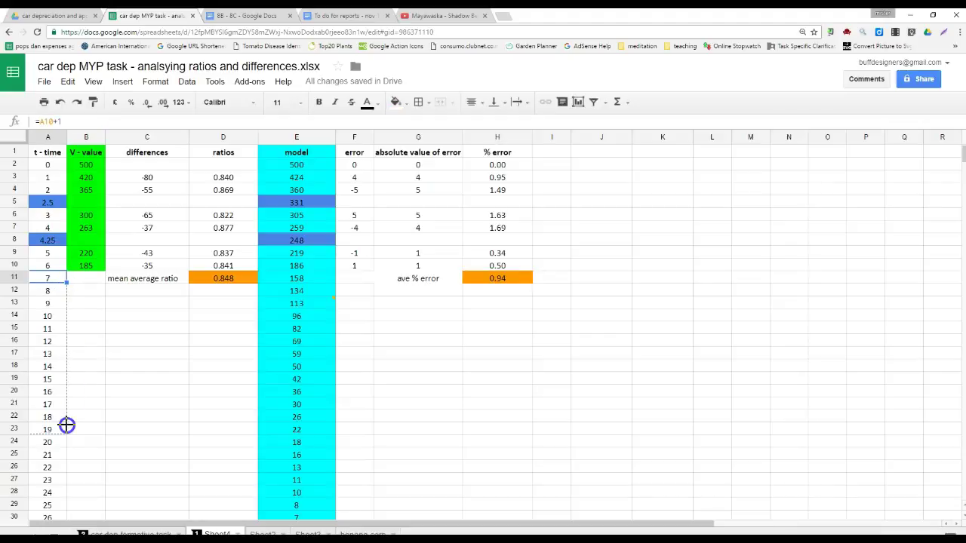
left_click_drag(66, 425, 67, 427)
left_click(217, 298)
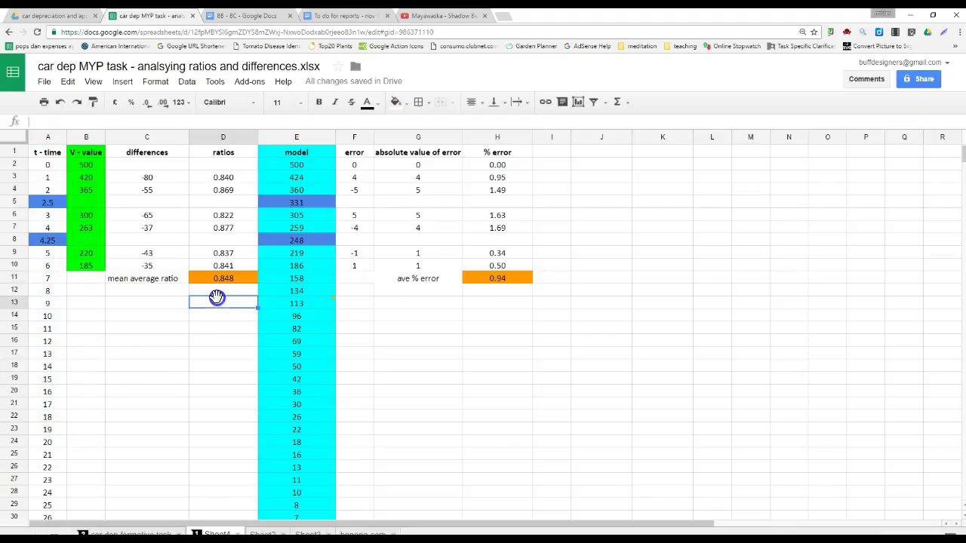
- Compare the extrapolated time in A12 with the average % error in H11
left_click(47, 293)
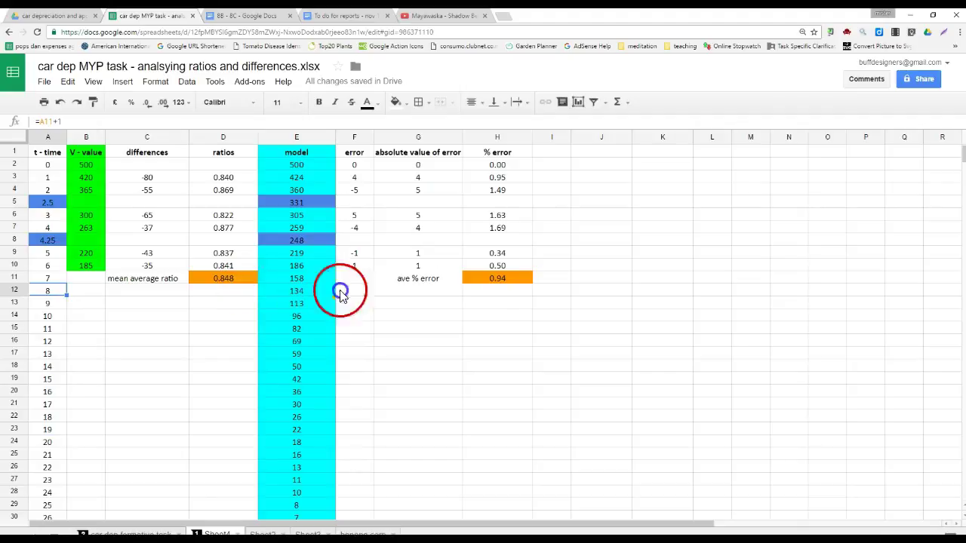
left_click(420, 279)
left_click(510, 282)
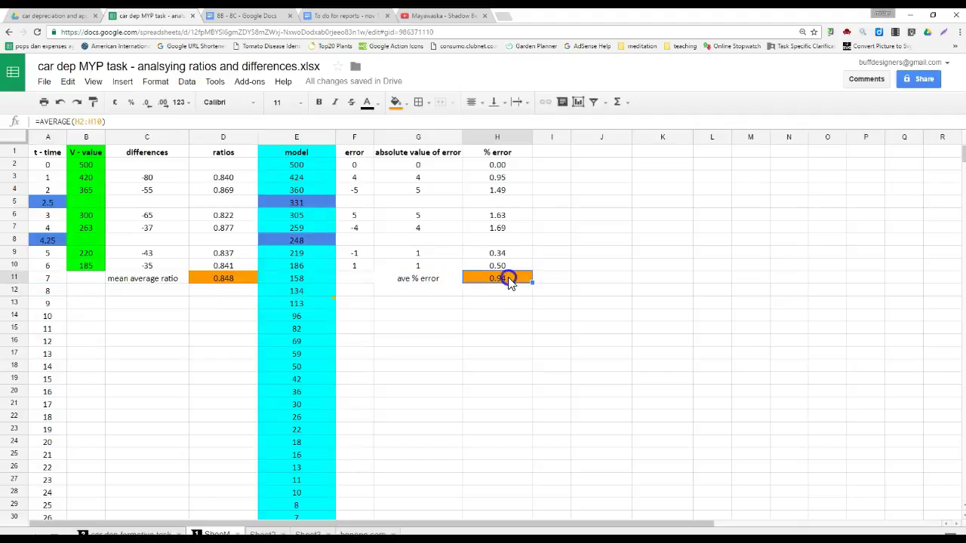
left_click(514, 294)
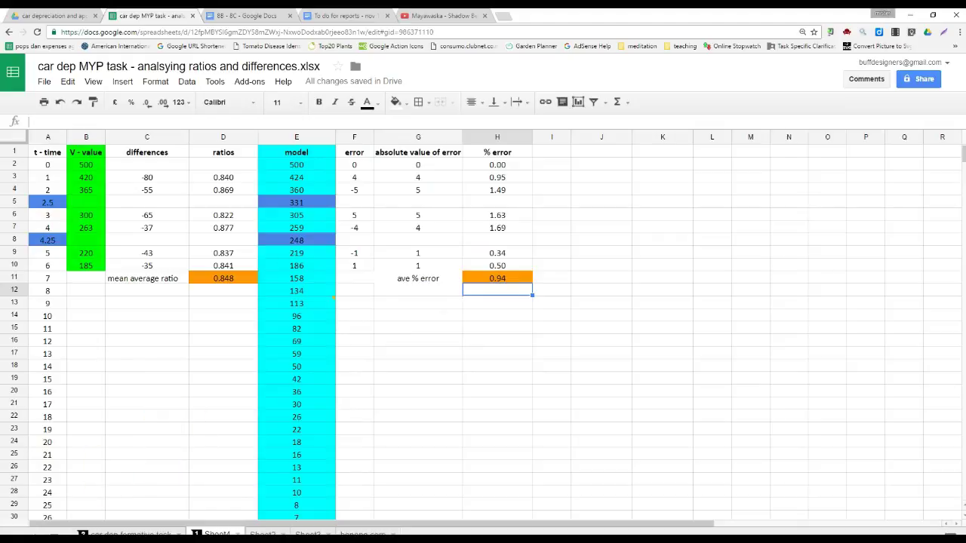
- Switch to GeoGebra and hide the curve of the function f(x)
mouse_move(179, 537)
left_click(168, 511)
left_click(742, 185)
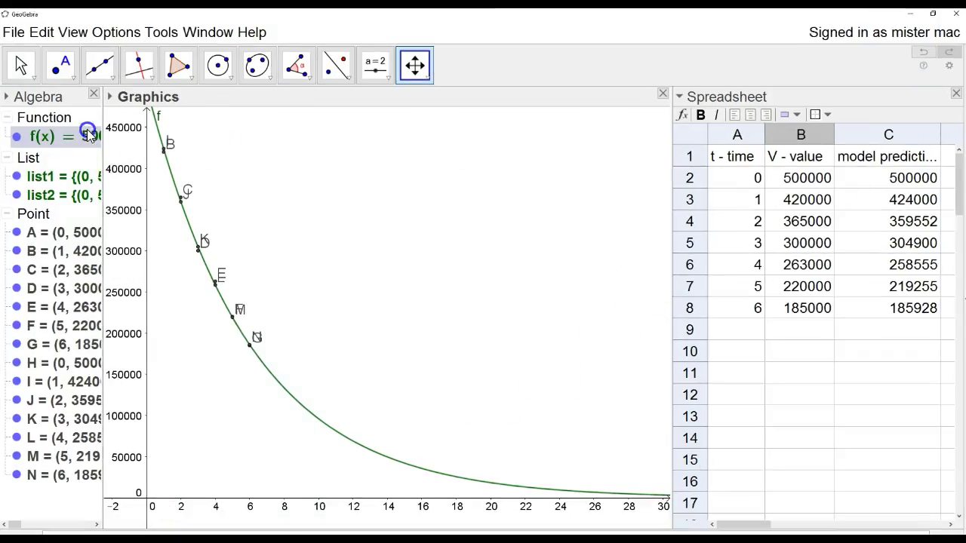
left_click(16, 137)
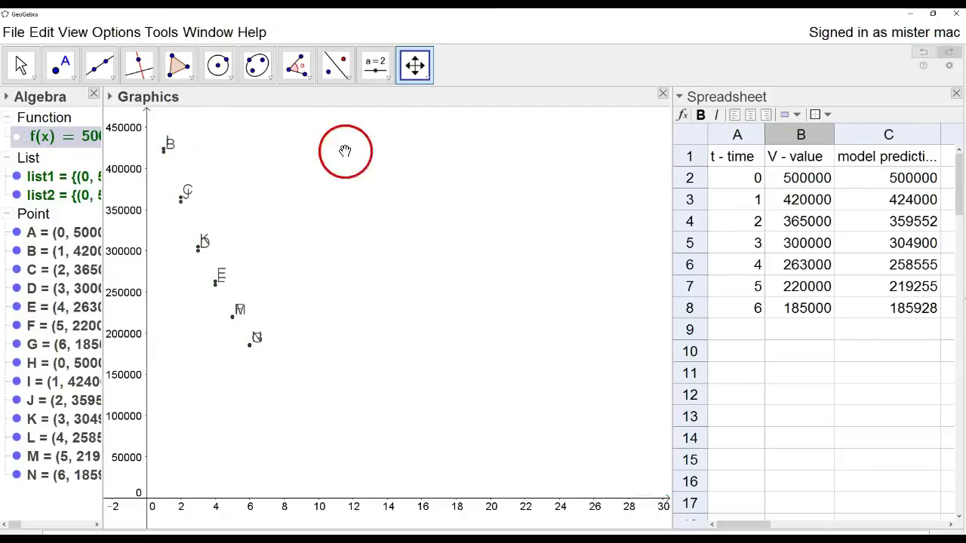
- Select the time and model prediction columns and compare the plotted actual and model points up close
left_click_drag(746, 176, 795, 317)
left_click(737, 135)
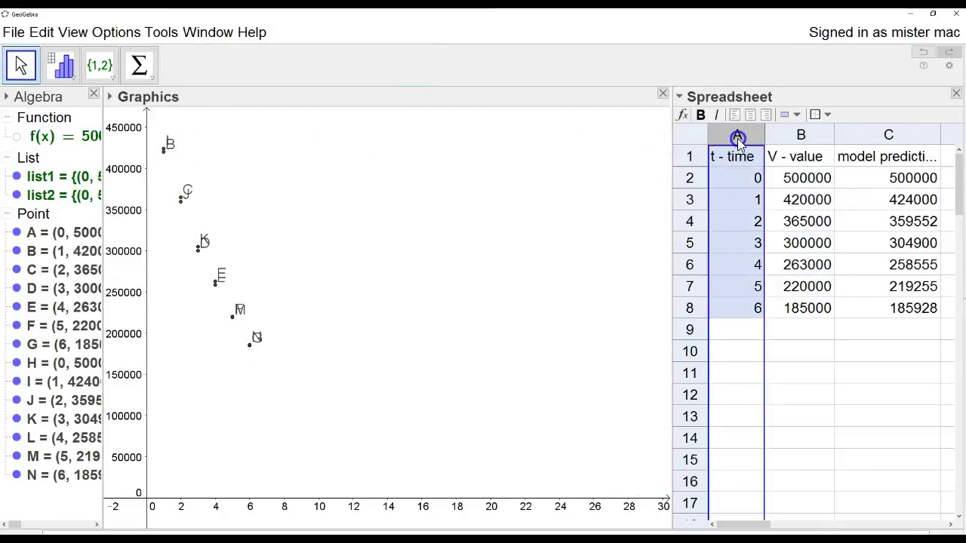
left_click(888, 135, "ctrl")
left_click(194, 259)
scroll(202, 247, "up", 3)
scroll(197, 248, "up", 5)
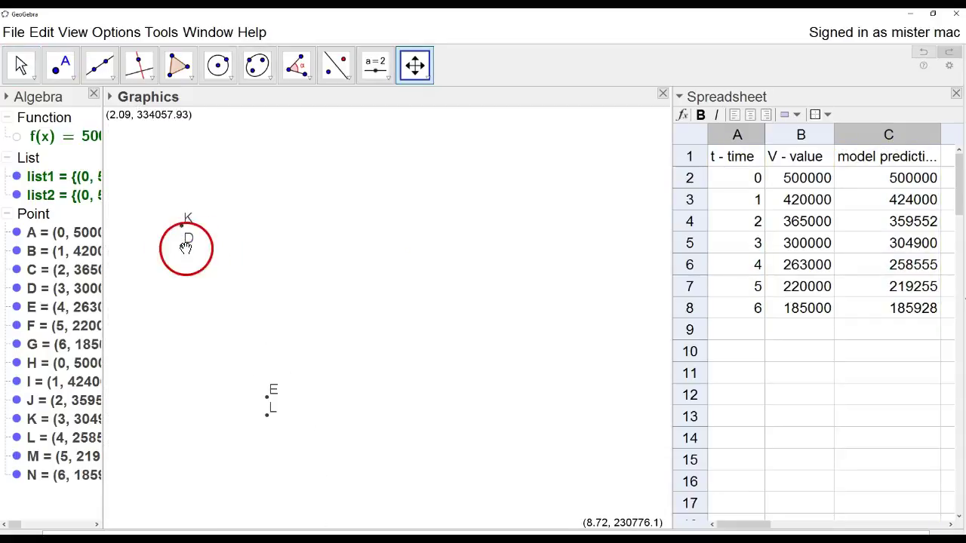
left_click_drag(188, 223, 261, 280)
- Show the f(x) curve again and examine how the plotted points lie along it
left_click(19, 136)
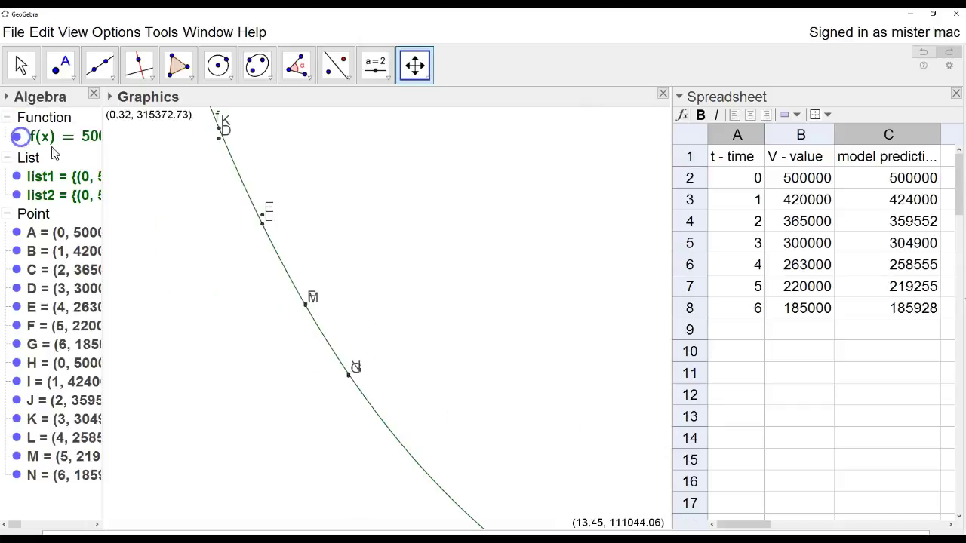
left_click_drag(306, 199, 363, 233)
scroll(373, 280, "down", 3)
left_click_drag(372, 280, 317, 384)
left_click_drag(287, 233, 290, 305)
left_click_drag(256, 232, 262, 339)
- Delete list2 and the model points H to N, and widen the Algebra view to show the full function
left_click(19, 348)
left_click(45, 336)
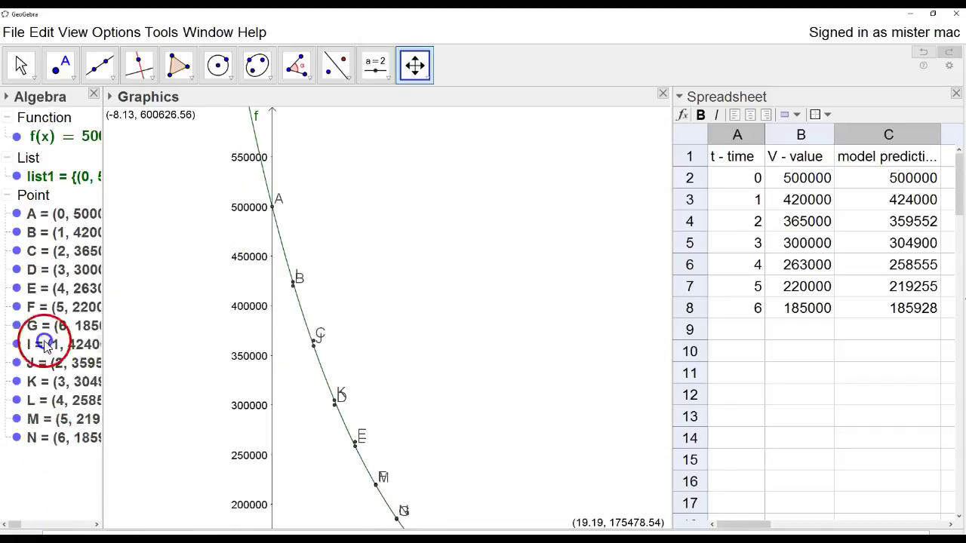
left_click(95, 138)
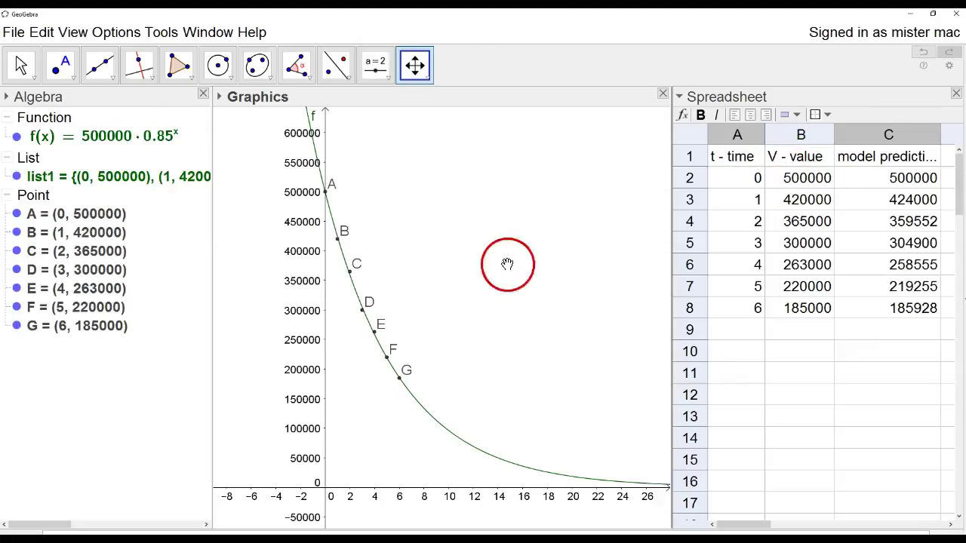
- Examine the data points' distances from the curve, and compare them with the spreadsheet's error values in F2:F10
scroll(354, 309, "up", 6)
scroll(366, 302, "up", 5)
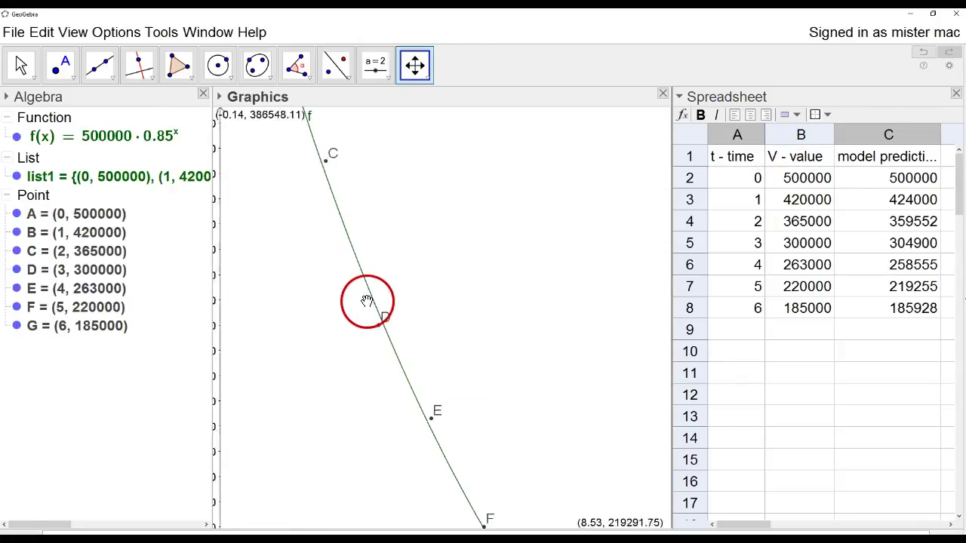
left_click_drag(442, 367, 402, 295)
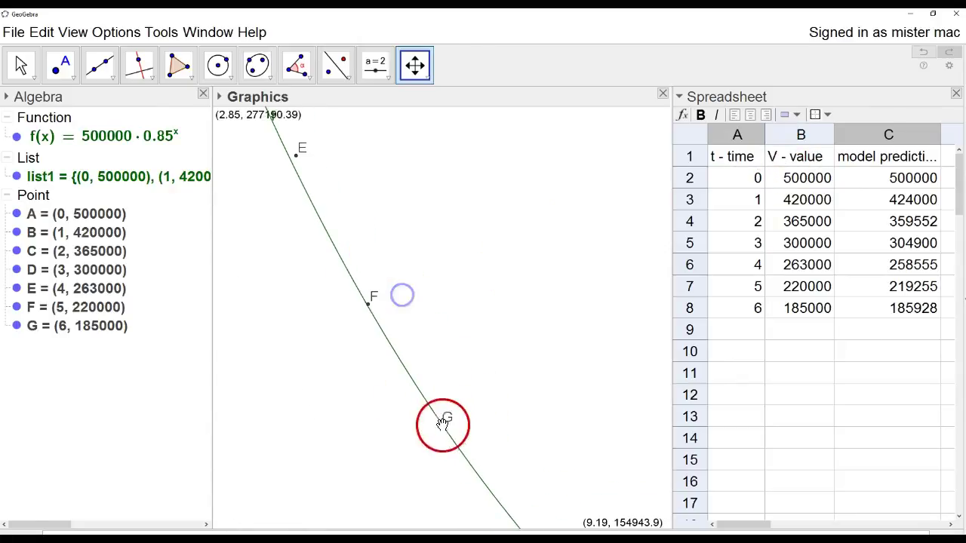
left_click_drag(298, 138, 452, 332)
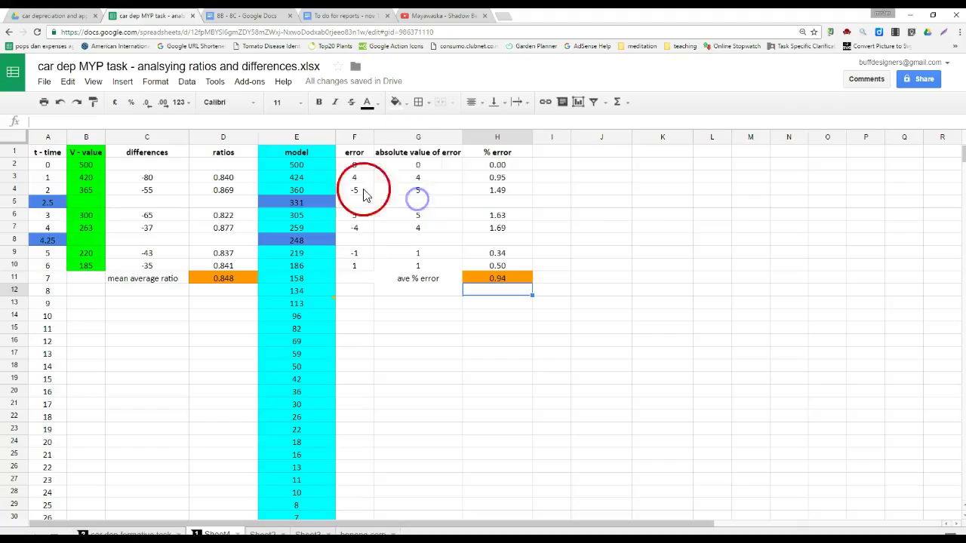
left_click_drag(362, 168, 362, 269)
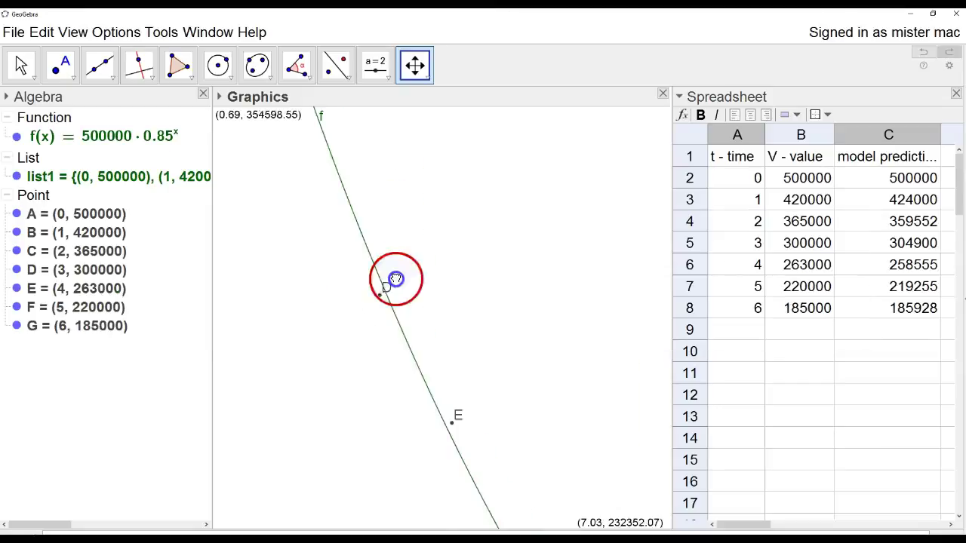
- Set the base of the exponential function f(x) to 0.847 and recheck its full-precision definition
left_click_drag(395, 279, 347, 142)
scroll(361, 190, "down", 2)
scroll(377, 313, "down", 2)
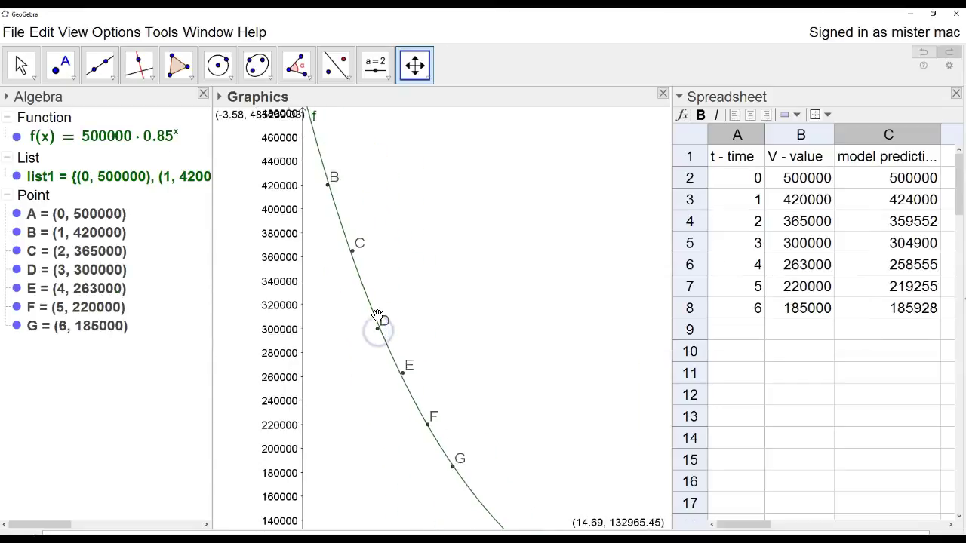
double_click(138, 139)
left_click(138, 139)
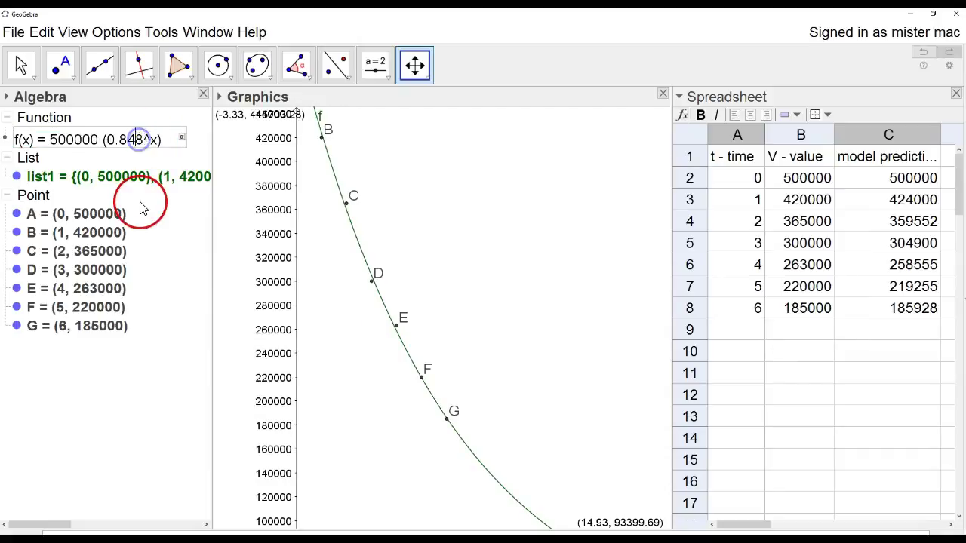
key("BackSpace")
type("5")
key("Return")
left_click(297, 291)
double_click(138, 136)
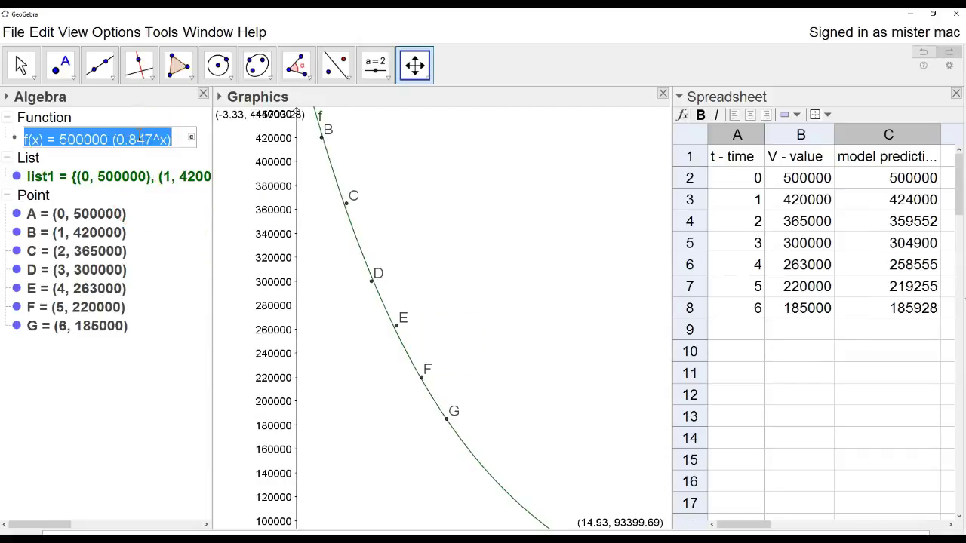
left_click(263, 167)
left_click(26, 518)
left_click(867, 28)
key("alt+Tab")
key("alt+Tab")
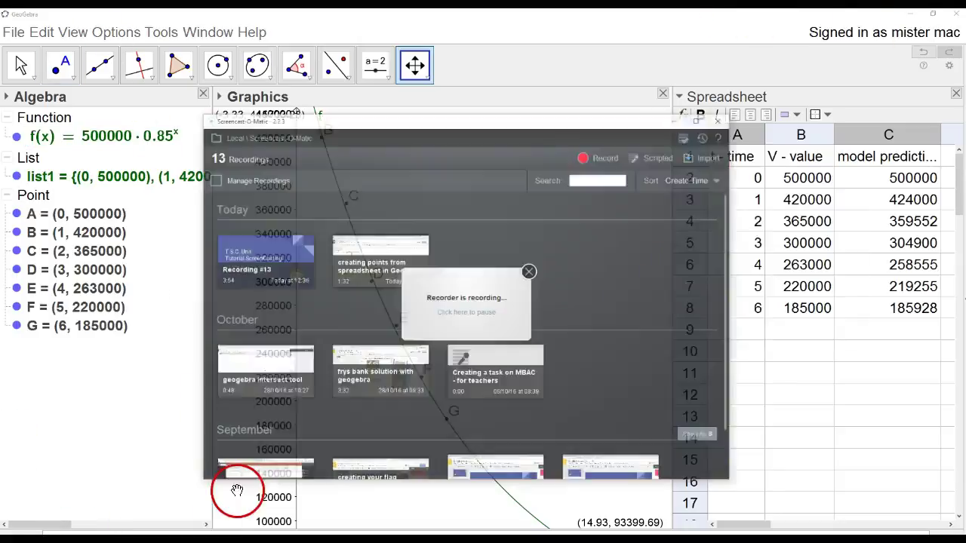
key("alt+Tab")
left_click(11, 419)
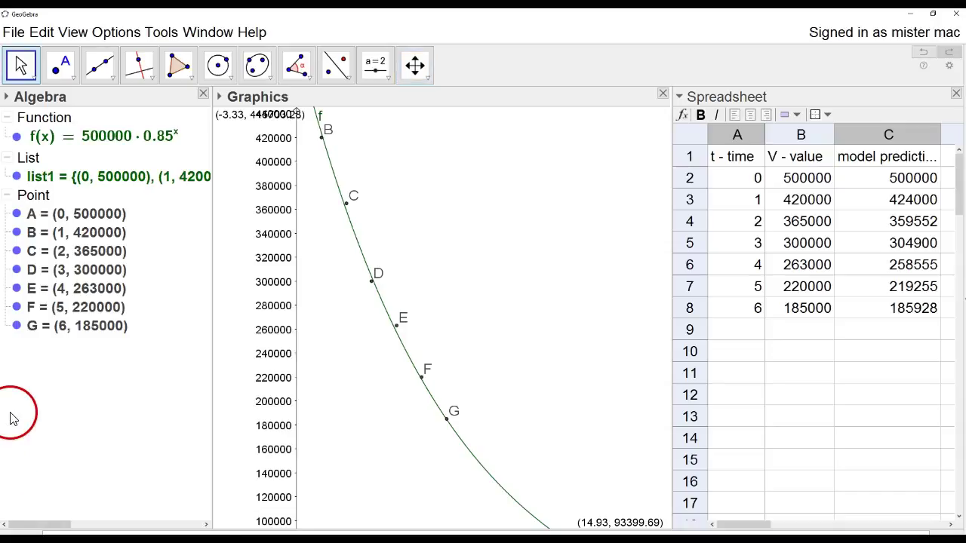
left_click(909, 14)
left_click(498, 295)
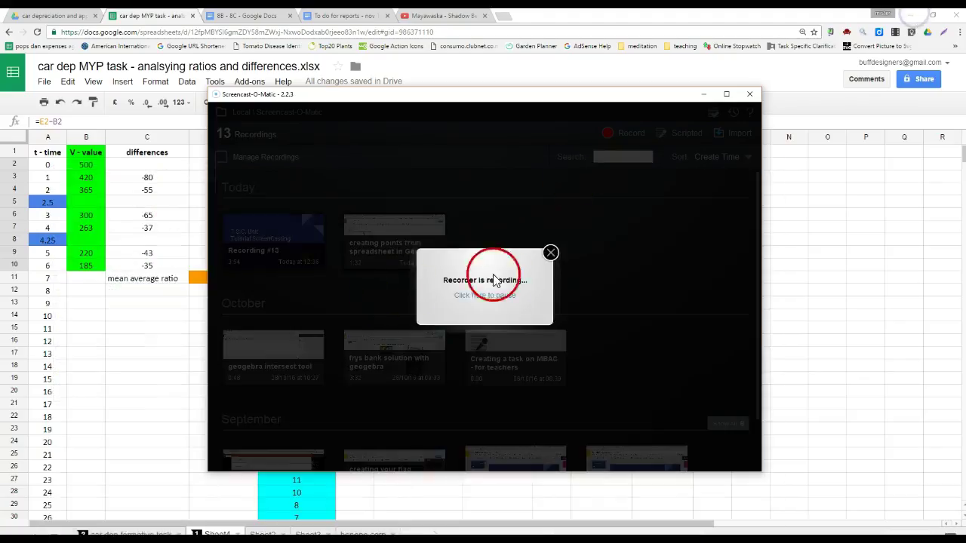